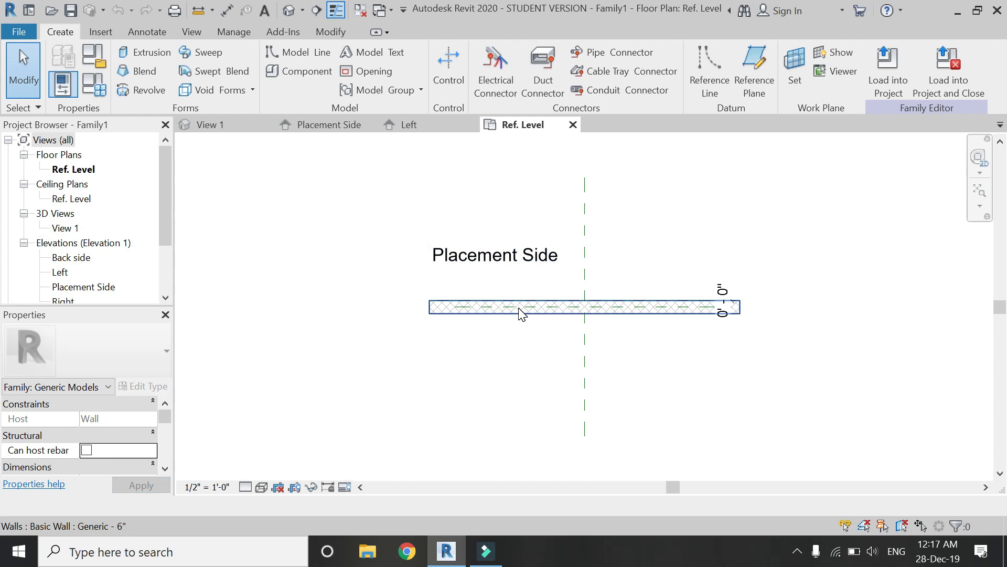
Step: Draw two vertical reference planes 0' 6" apart near the wall's left edge in the Placement Side elevation
scroll(625, 190, up, 2)
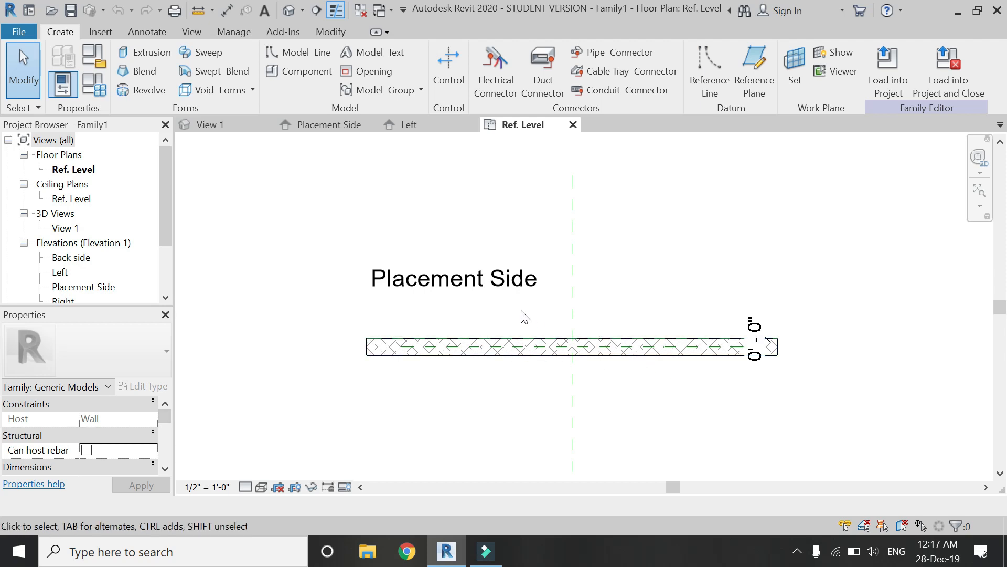
click(353, 126)
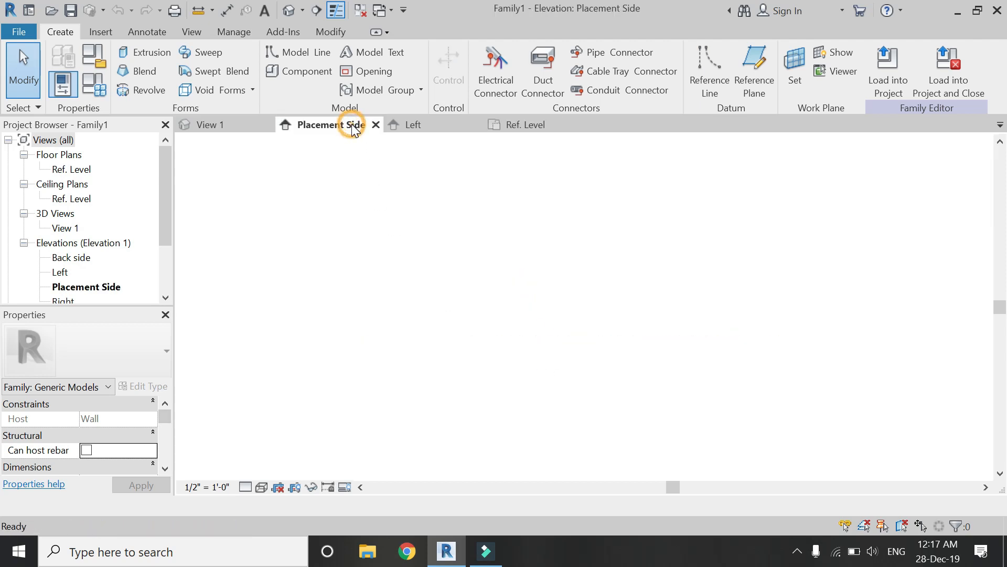
click(748, 79)
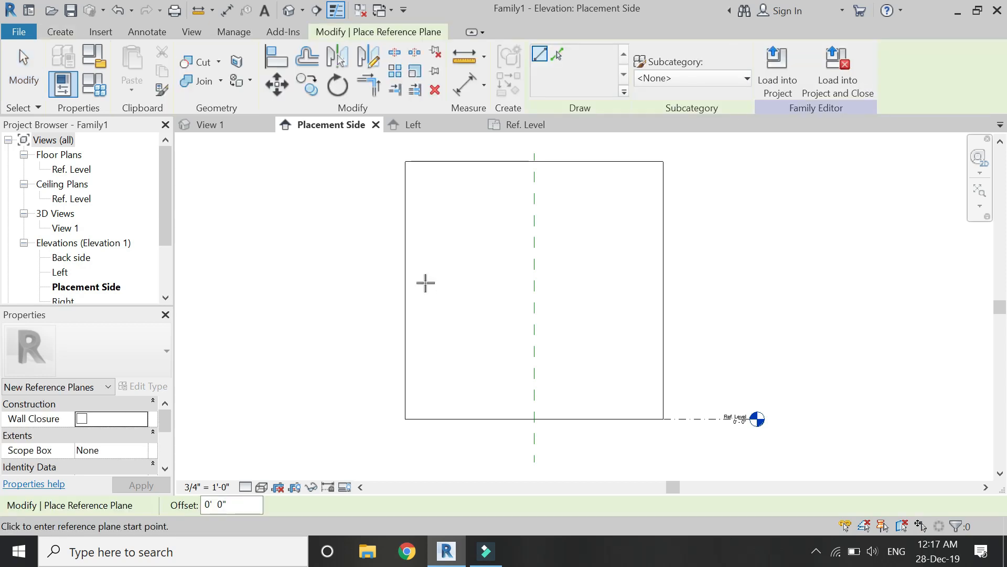
click(417, 276)
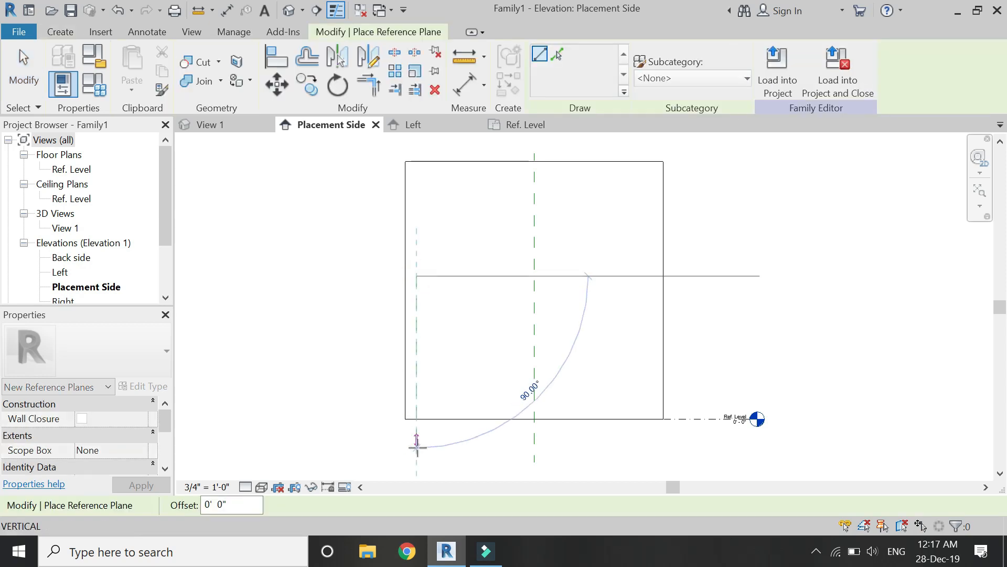
click(416, 450)
click(427, 276)
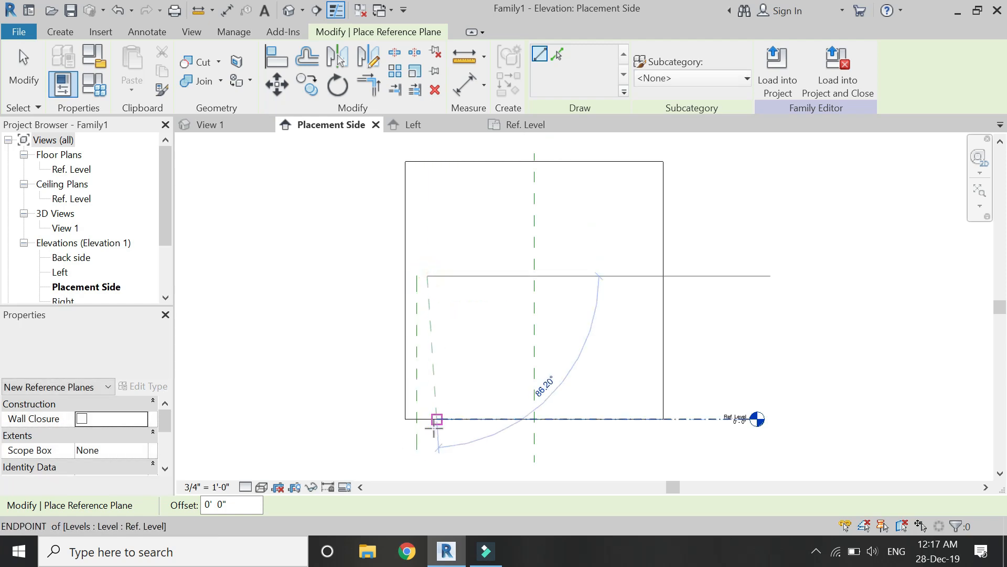
click(427, 450)
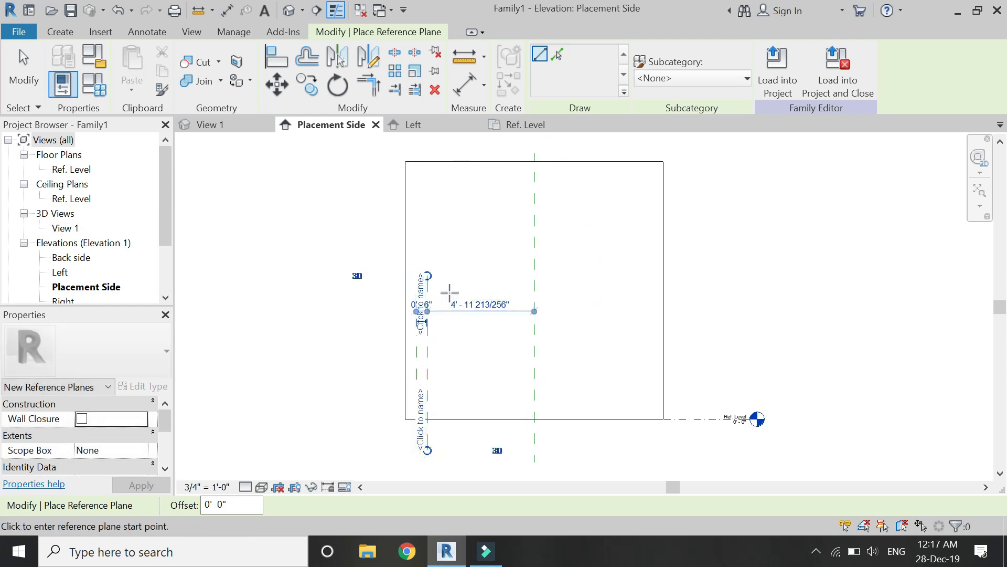
key(Escape)
key(Escape)
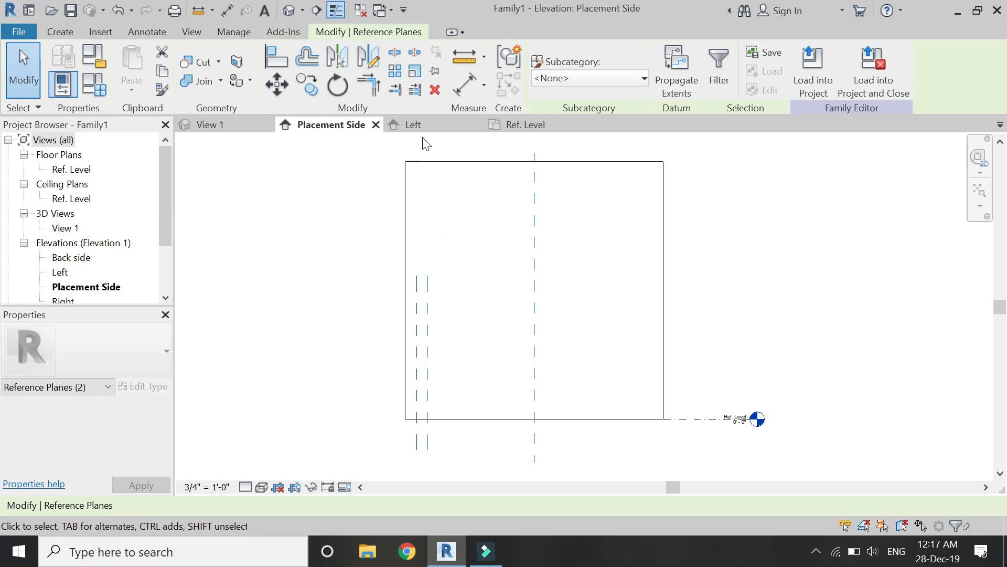
Step: Copy the pair of reference planes about 1' 6" horizontally toward the wall's centre
click(310, 85)
click(427, 276)
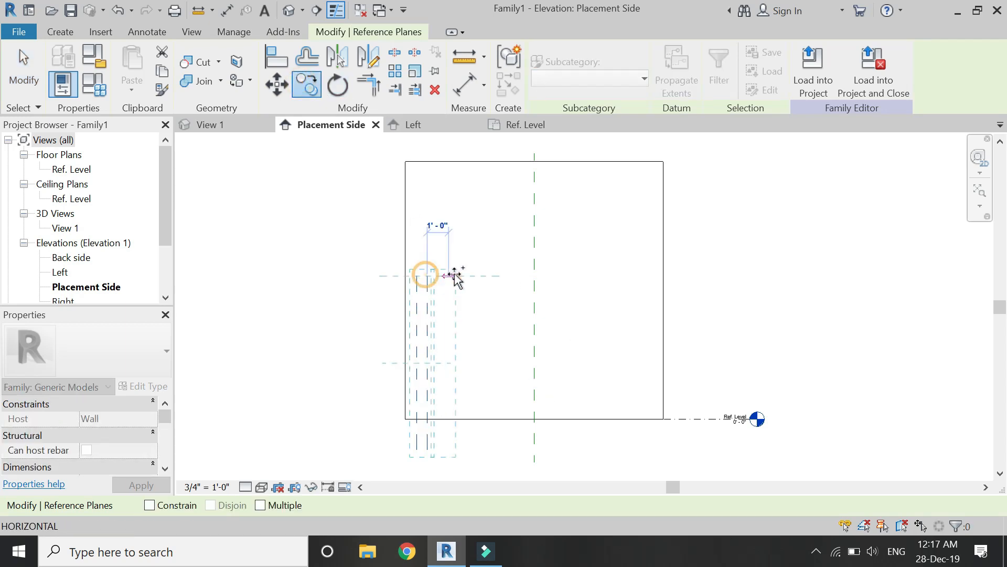
click(459, 278)
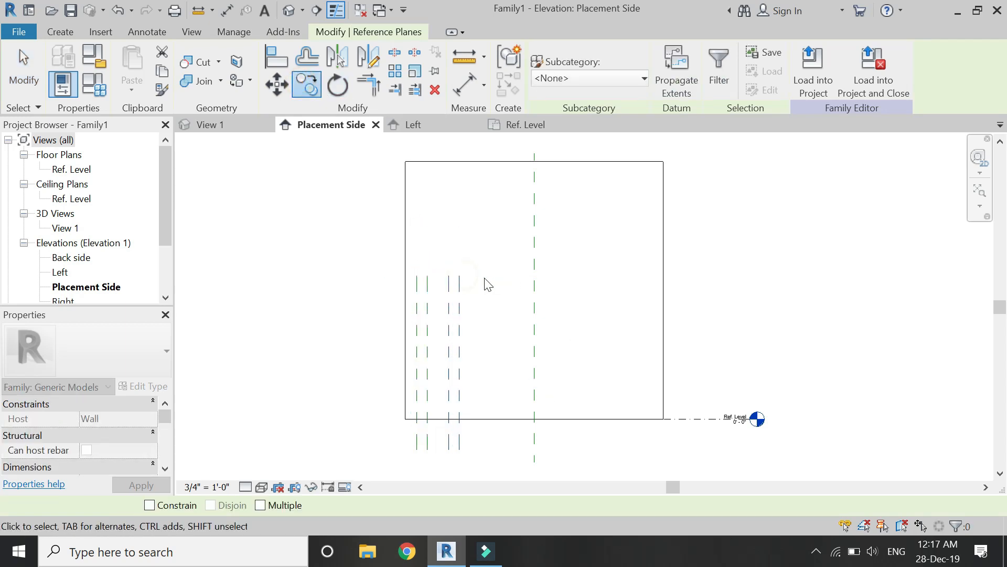
Step: Copy the second pair of reference planes with Multiple enabled, placing five more pairs across to the wall's right edge
click(305, 85)
click(261, 505)
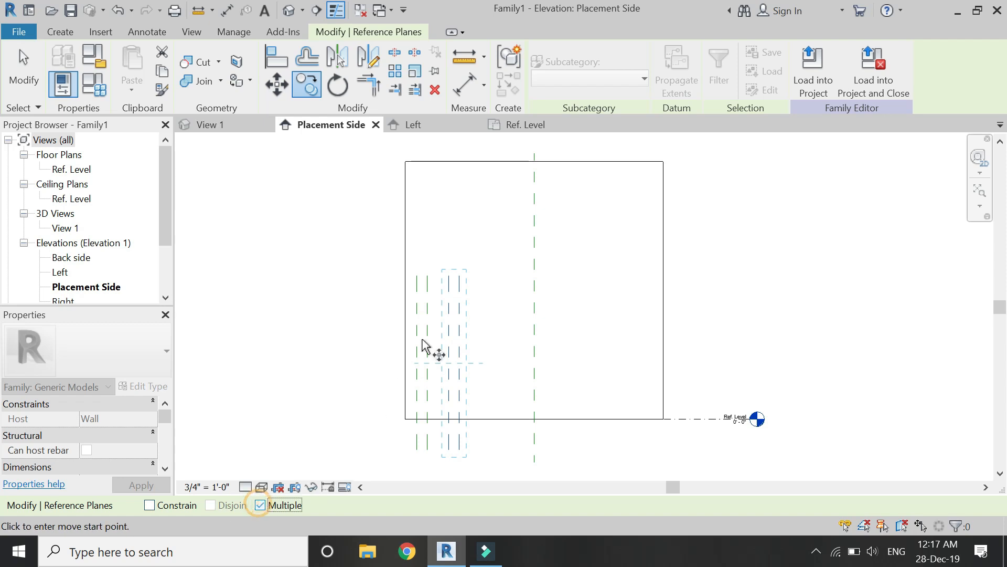
click(459, 272)
click(492, 276)
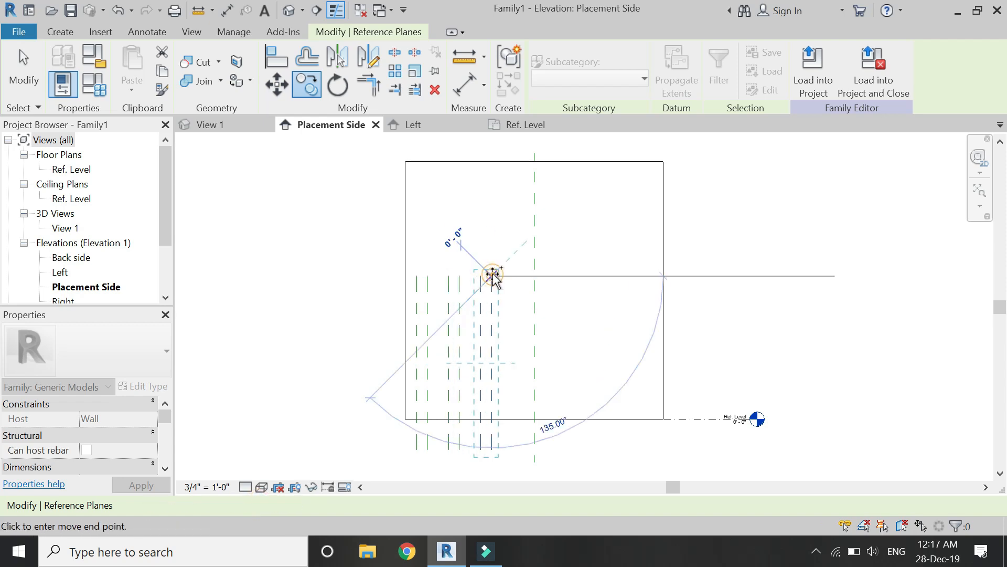
click(546, 275)
click(588, 276)
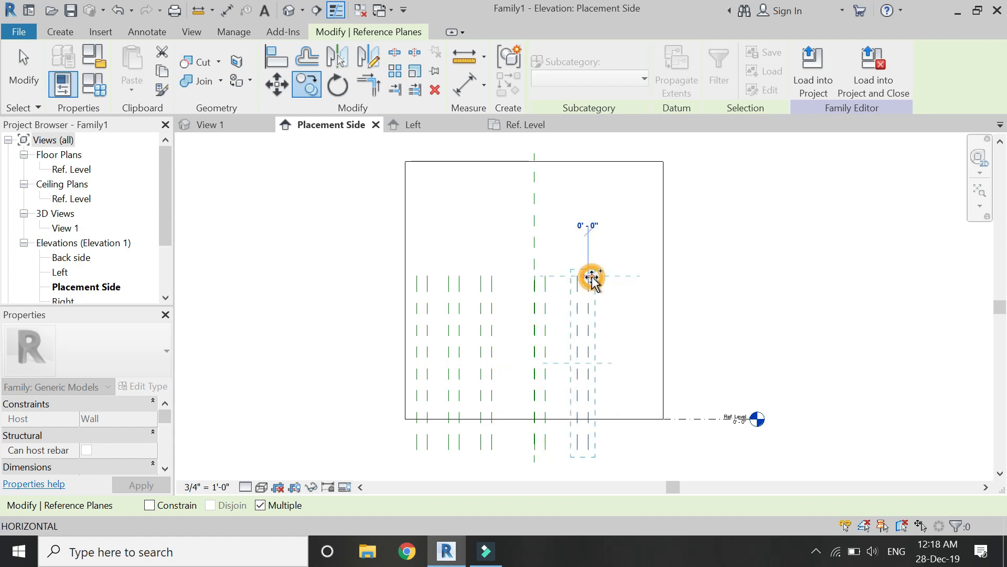
click(653, 276)
key(Escape)
key(Escape)
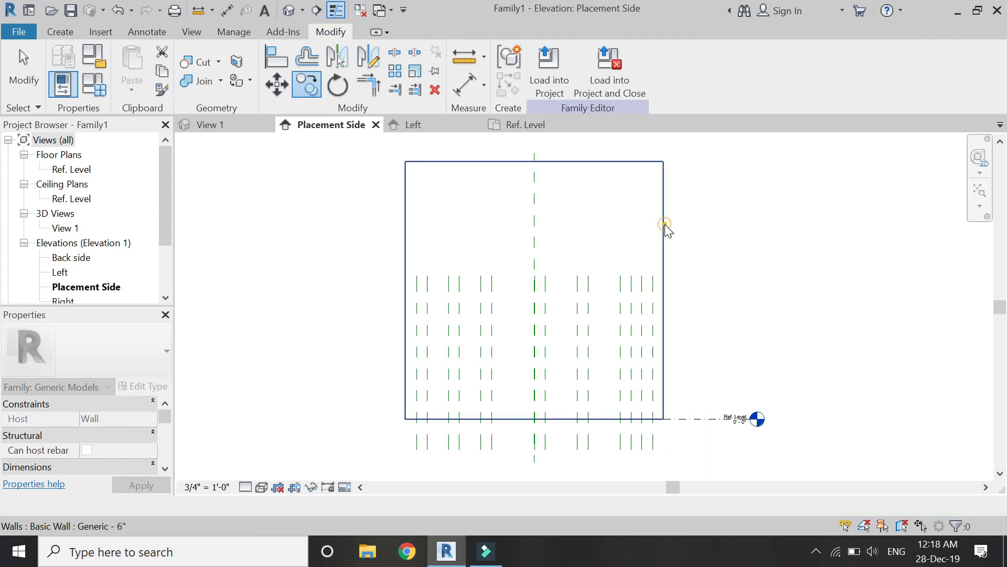
Step: Stretch the wall's right end far beyond the last pair of reference planes
click(665, 226)
scroll(405, 330, down, 2)
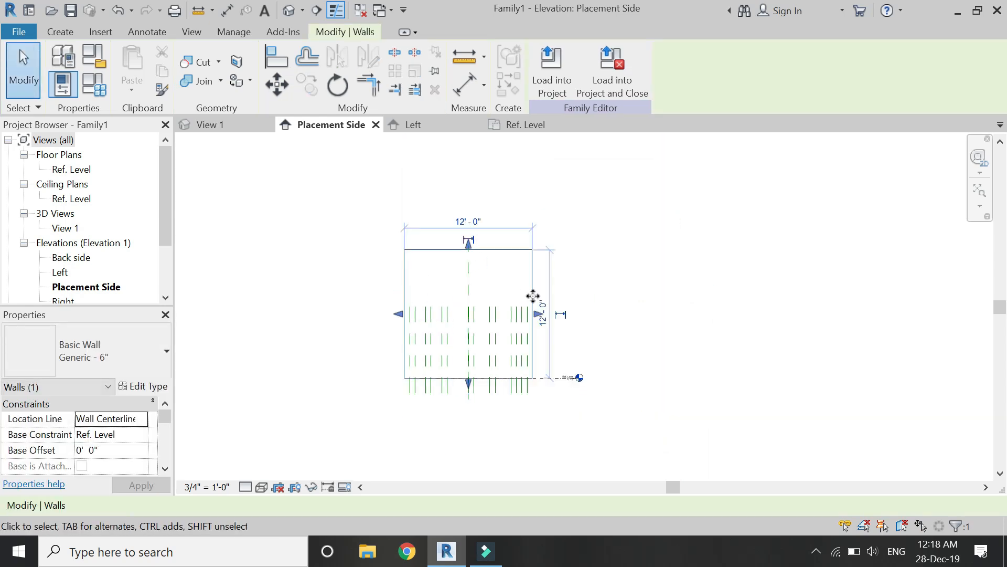
drag(539, 312, 748, 319)
key(Escape)
scroll(414, 352, up, 2)
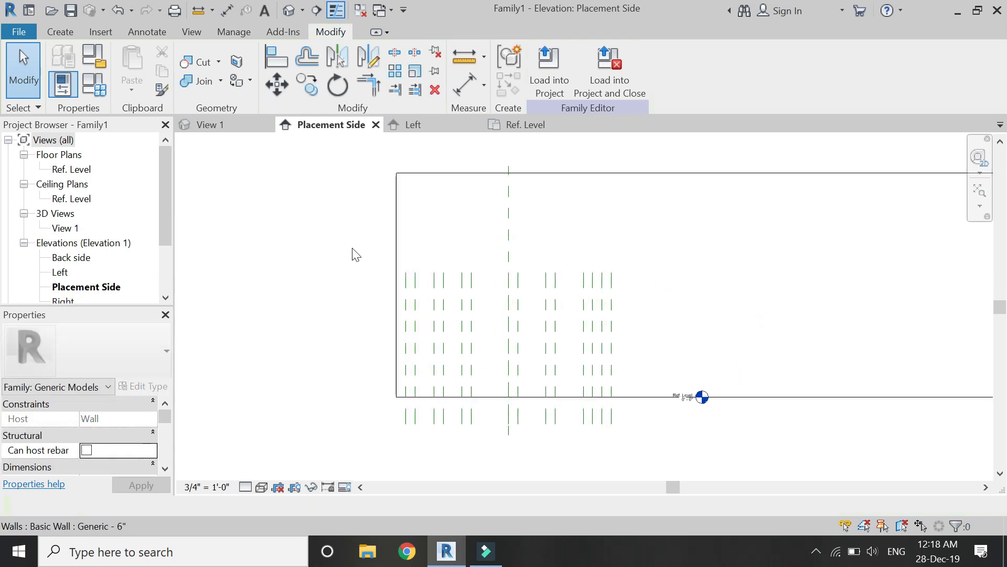
Step: Place a chain of aligned dimensions below the wall across the first three pairs of reference planes
click(463, 85)
scroll(412, 422, up, 2)
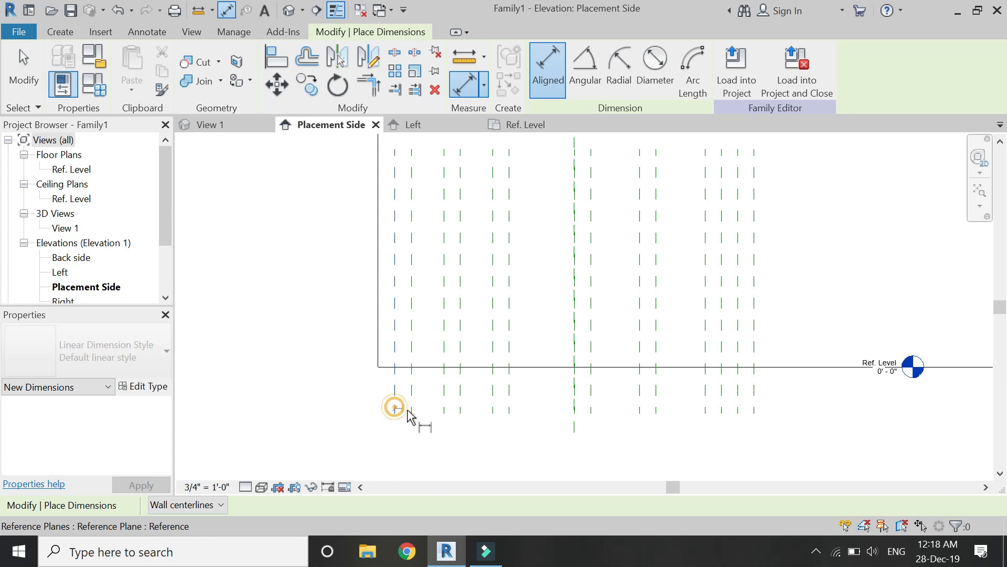
click(394, 407)
click(411, 402)
click(444, 401)
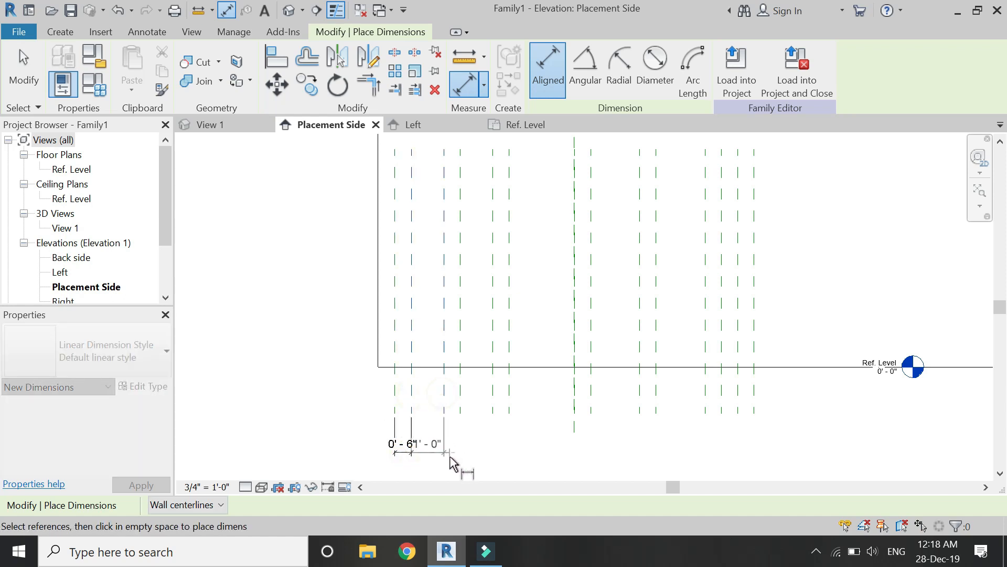
click(460, 394)
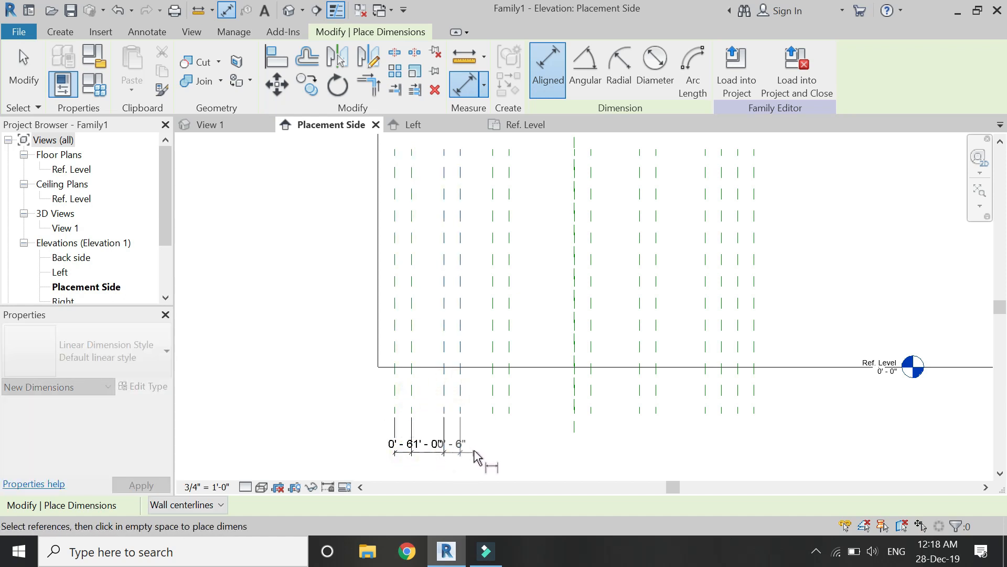
click(492, 387)
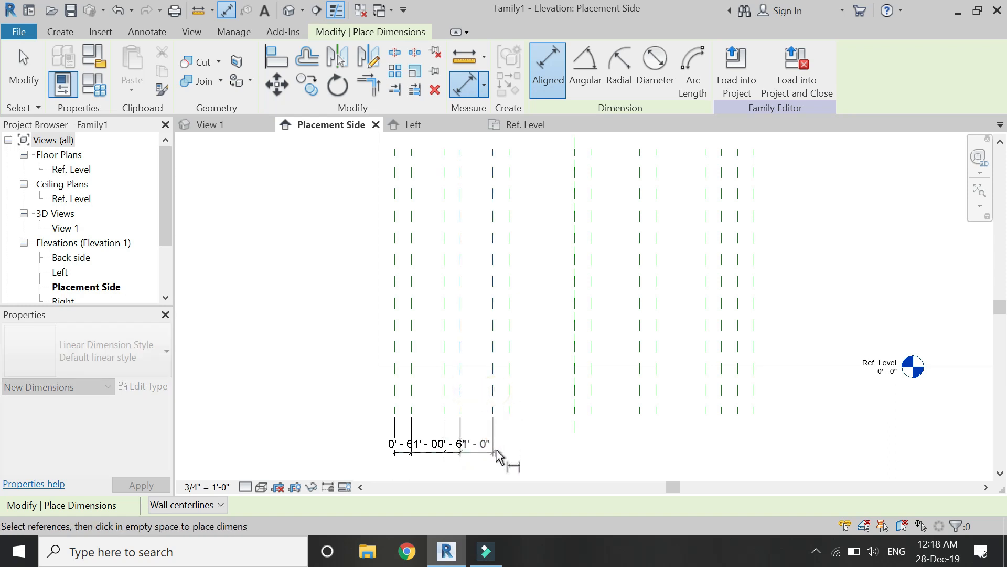
click(509, 389)
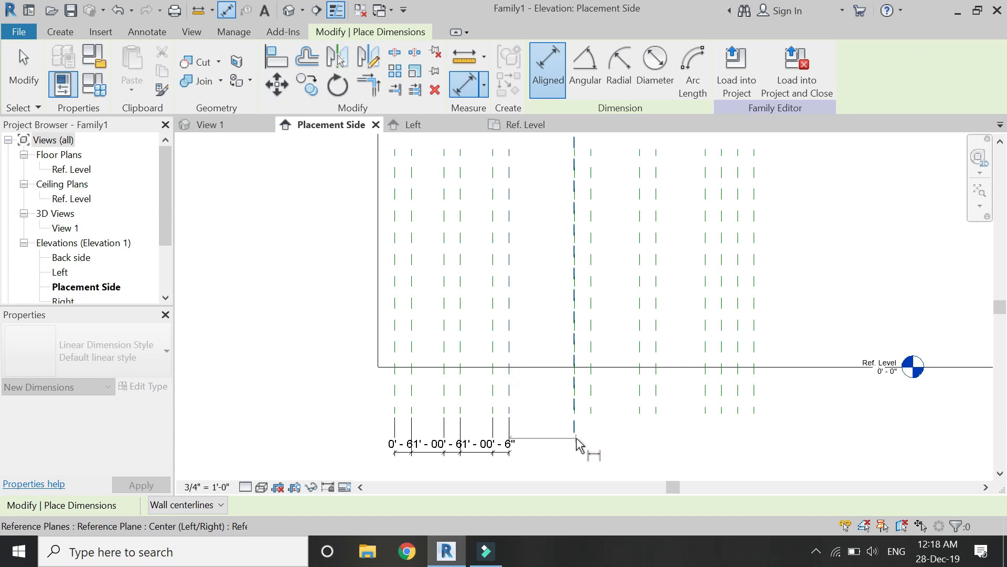
Step: Continue the dimension chain from the third pair of reference planes to the centre pair's left plane
scroll(577, 443, down, 4)
scroll(577, 440, up, 2)
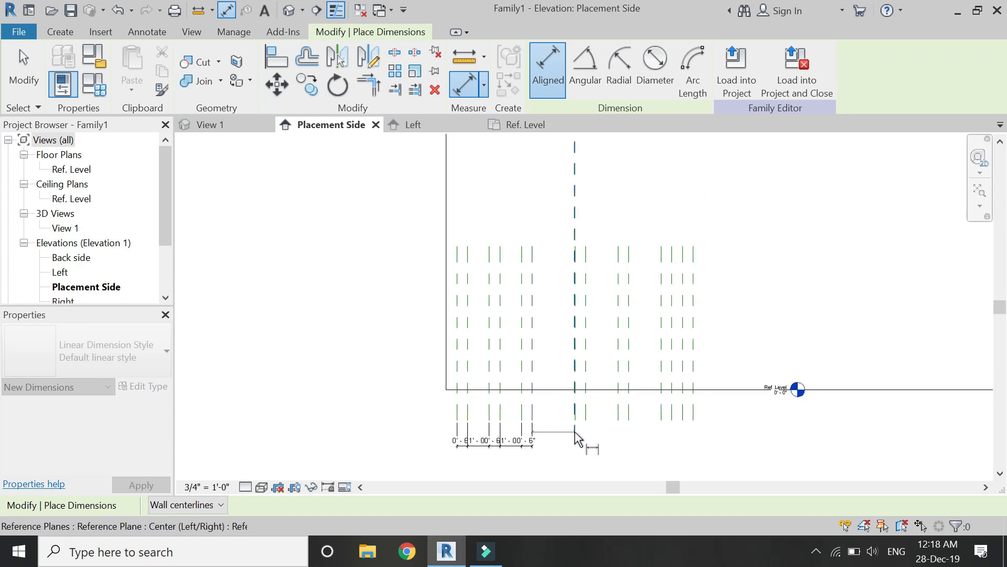
scroll(577, 440, down, 1)
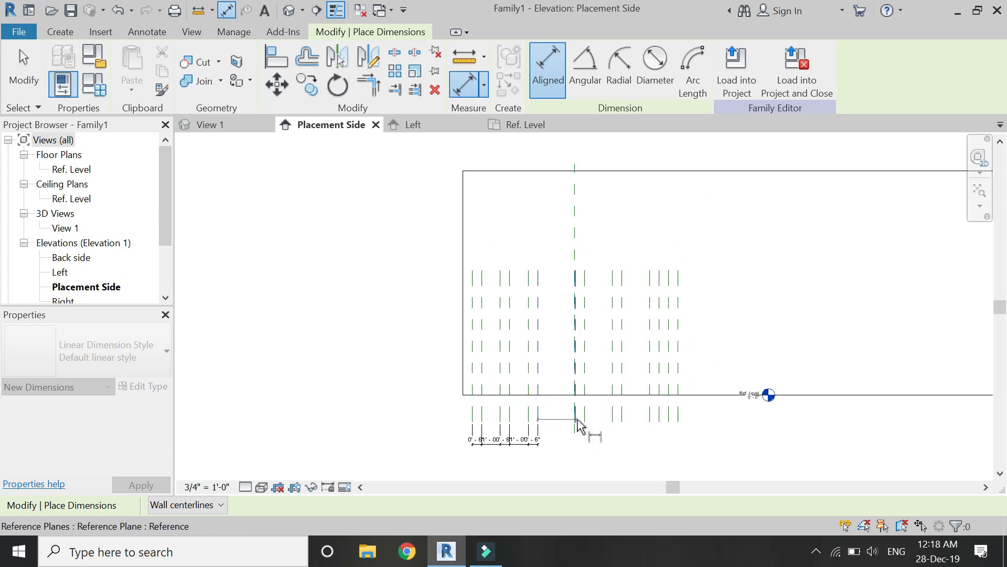
click(576, 424)
scroll(588, 438, up, 2)
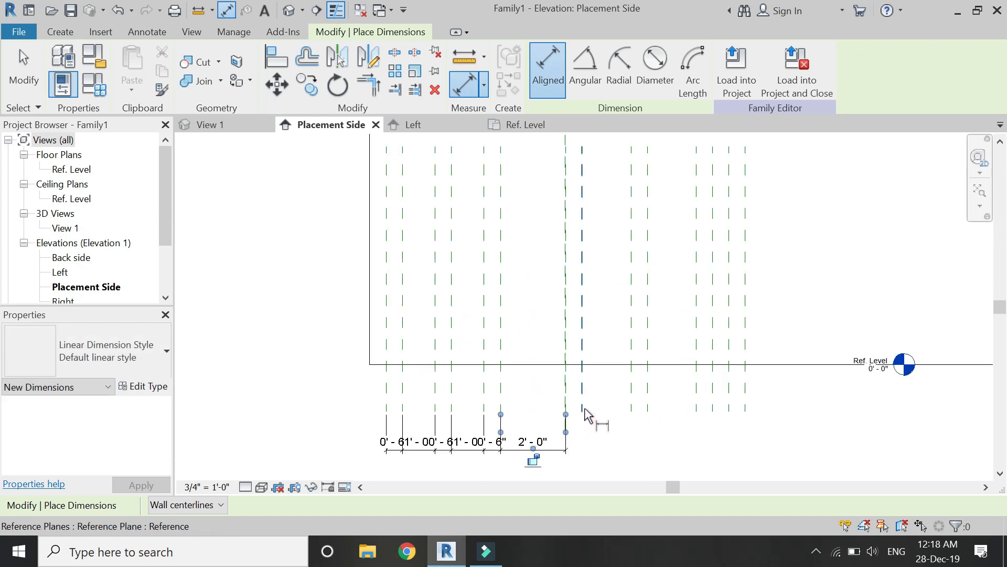
Step: Dimension the centre pair's width and its gap to the fifth pair, in line with the existing chain
click(584, 405)
scroll(577, 404, up, 1)
scroll(557, 398, down, 3)
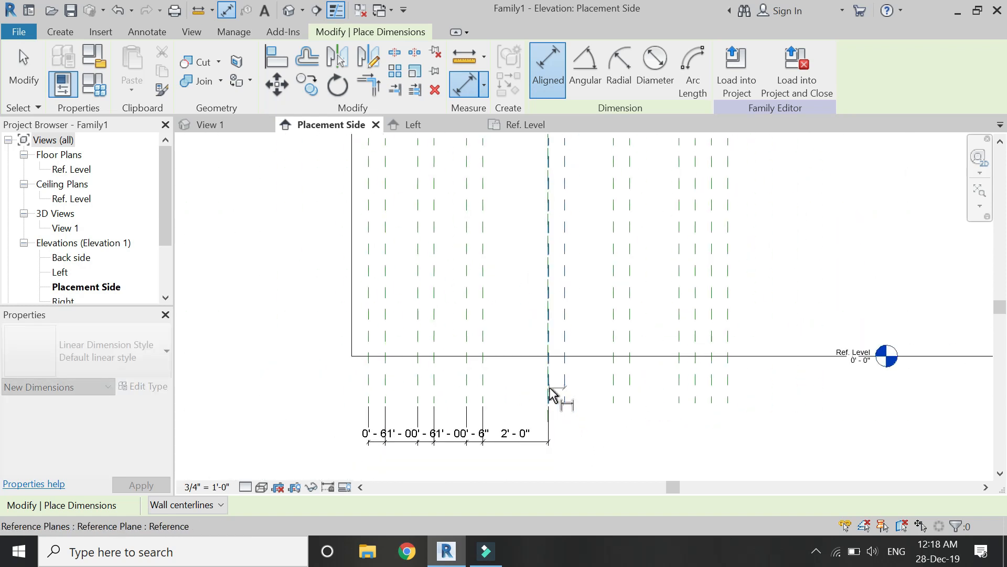
click(549, 388)
scroll(559, 419, up, 2)
click(561, 428)
click(561, 365)
click(602, 367)
click(602, 427)
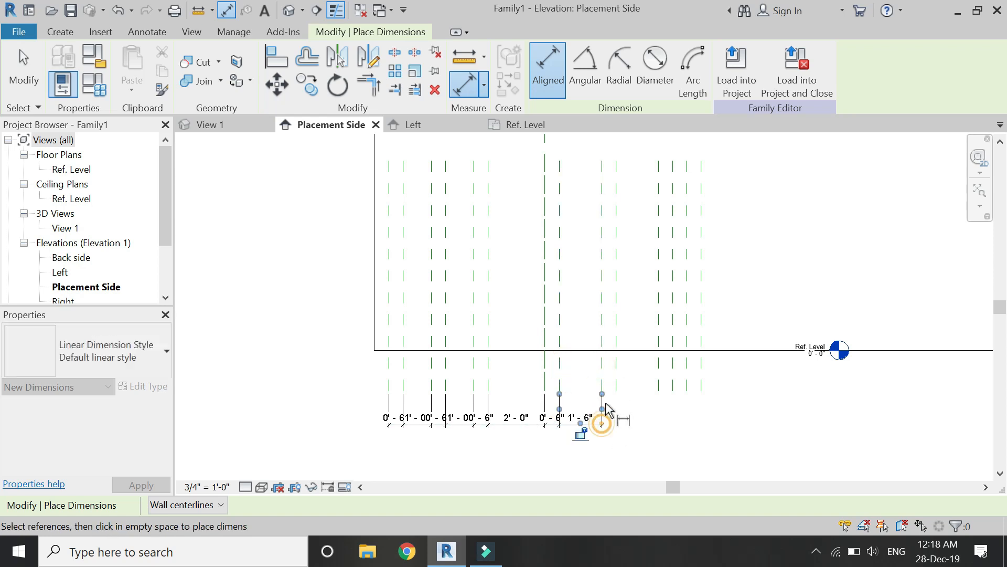
Step: Complete the dimension chain from the fifth pair's width to the last reference plane on the right
click(603, 364)
click(627, 426)
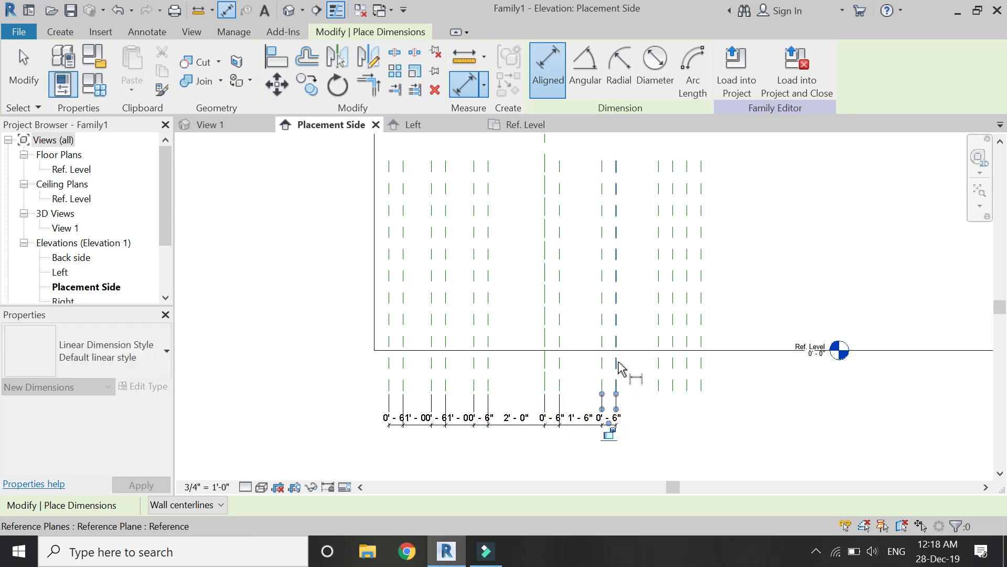
click(658, 368)
click(663, 426)
click(673, 367)
click(682, 422)
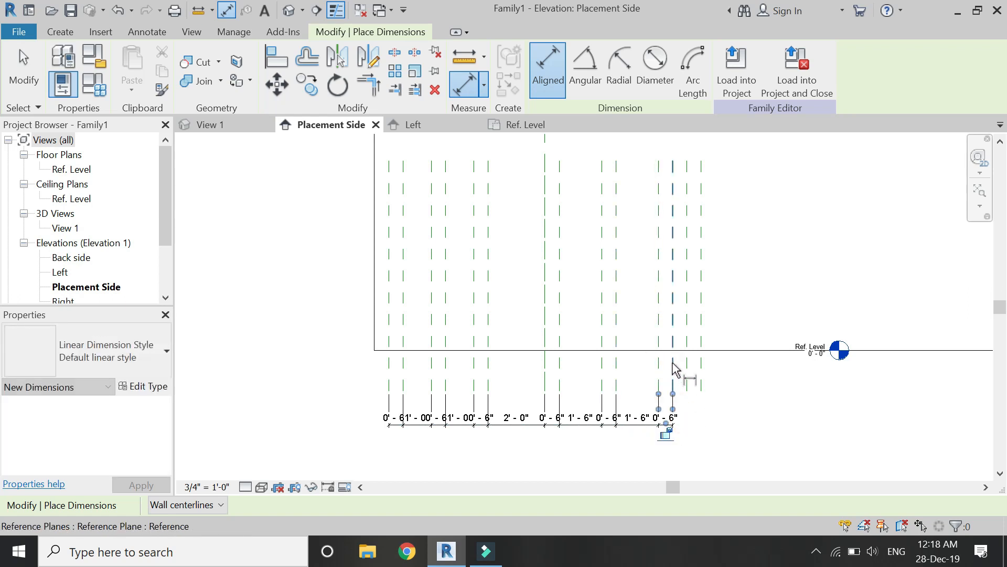
click(686, 370)
click(696, 421)
click(690, 364)
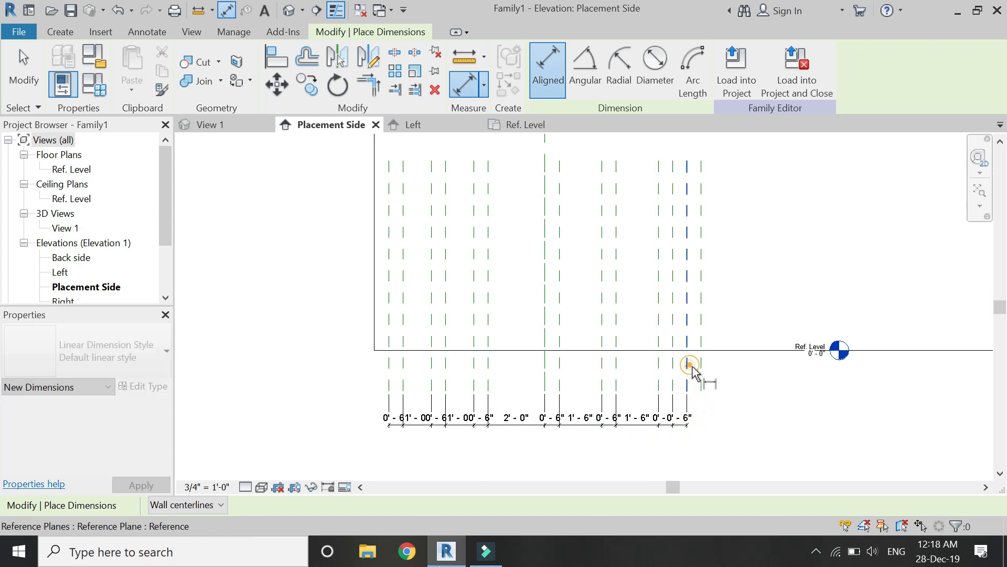
click(697, 423)
key(Escape)
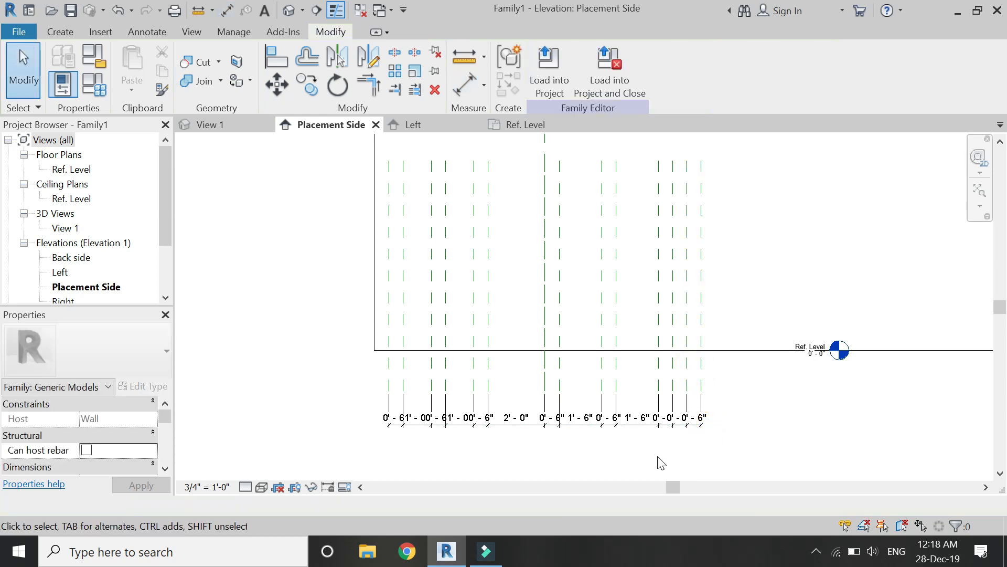
Step: Set the elevation's view scale to 6" = 1'-0" so the dimension text is smaller
click(206, 487)
click(197, 47)
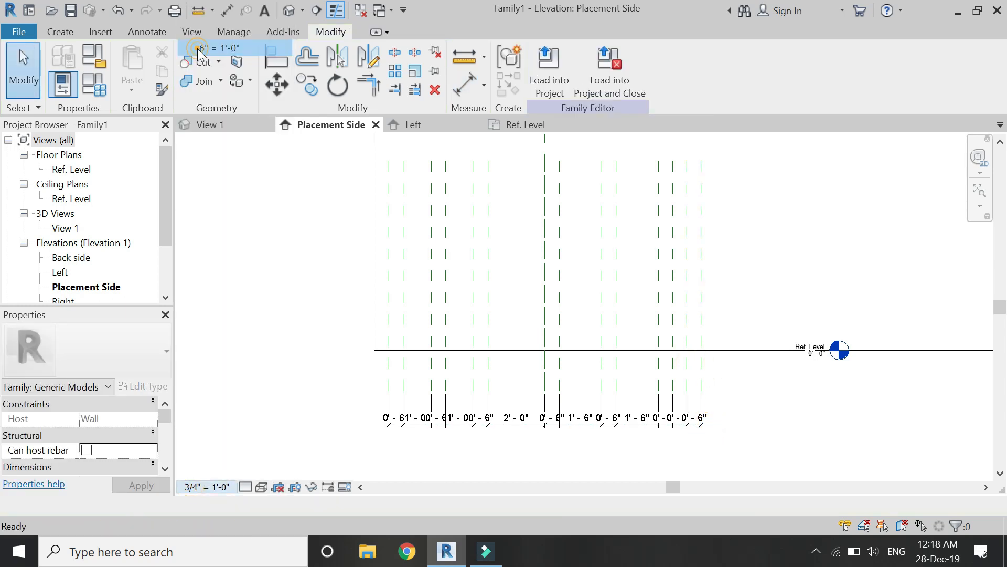
scroll(525, 441, up, 5)
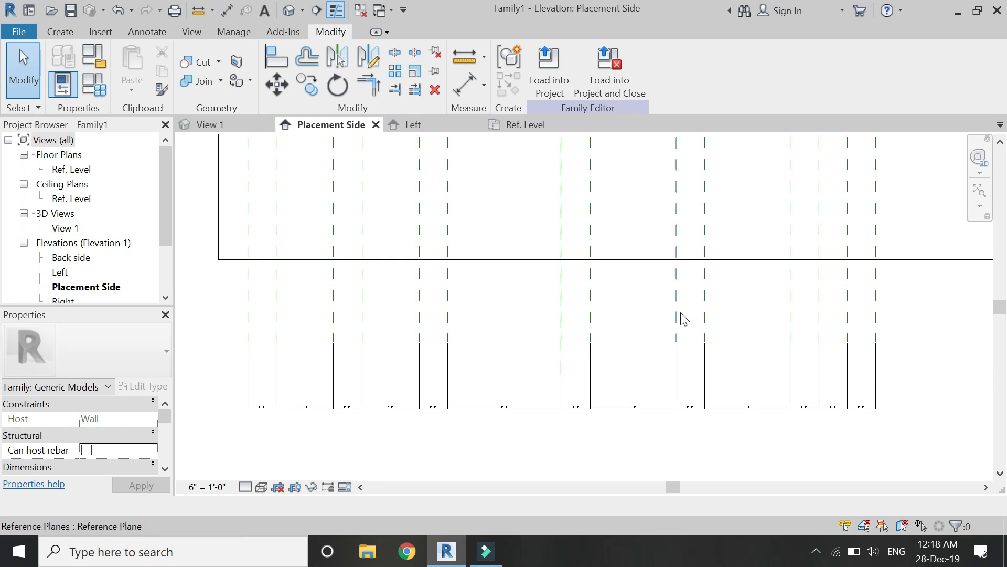
scroll(596, 357, down, 1)
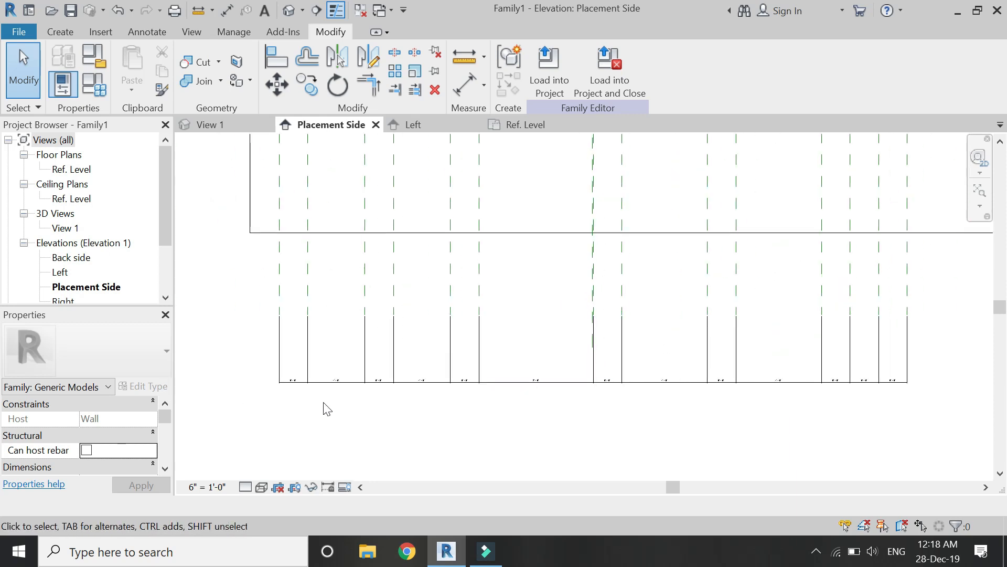
Step: Label the width dimensions of all seven reference plane pairs with a new family type parameter named "sheet thickness"
click(297, 384)
ctrl+click(382, 380)
ctrl+click(462, 376)
ctrl+click(604, 382)
ctrl+click(723, 382)
ctrl+click(838, 387)
ctrl+click(864, 383)
ctrl+click(887, 382)
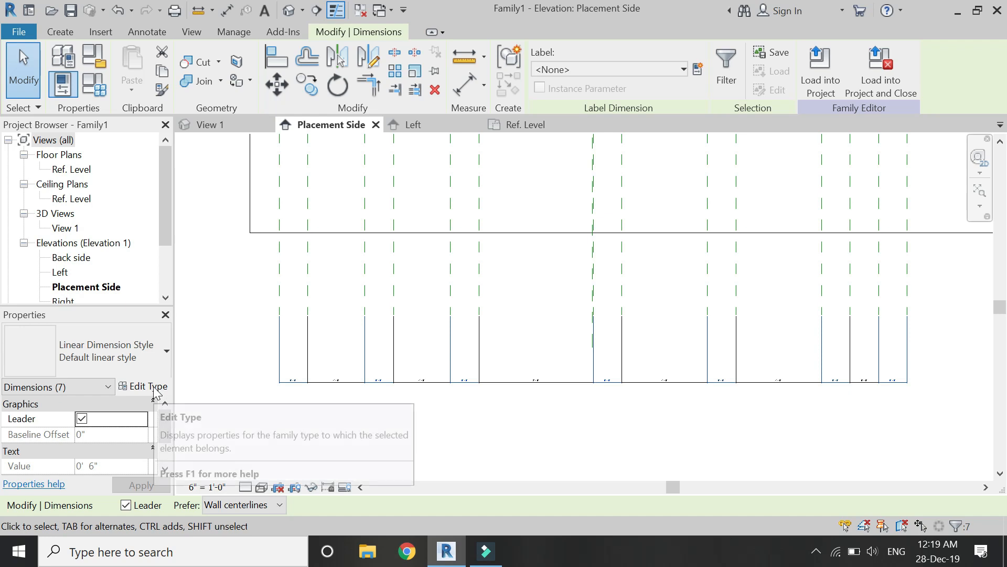
click(697, 69)
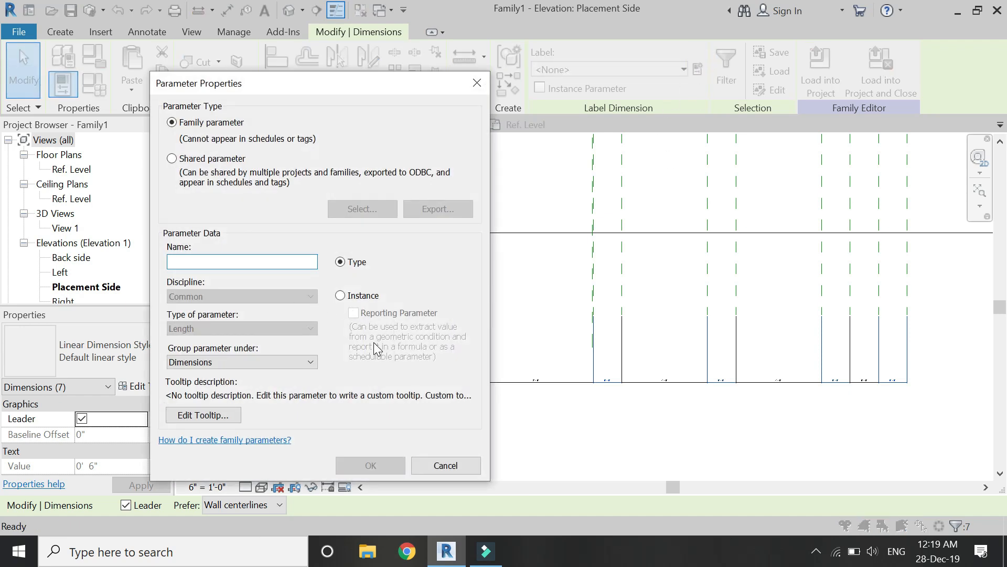
text(sheet t)
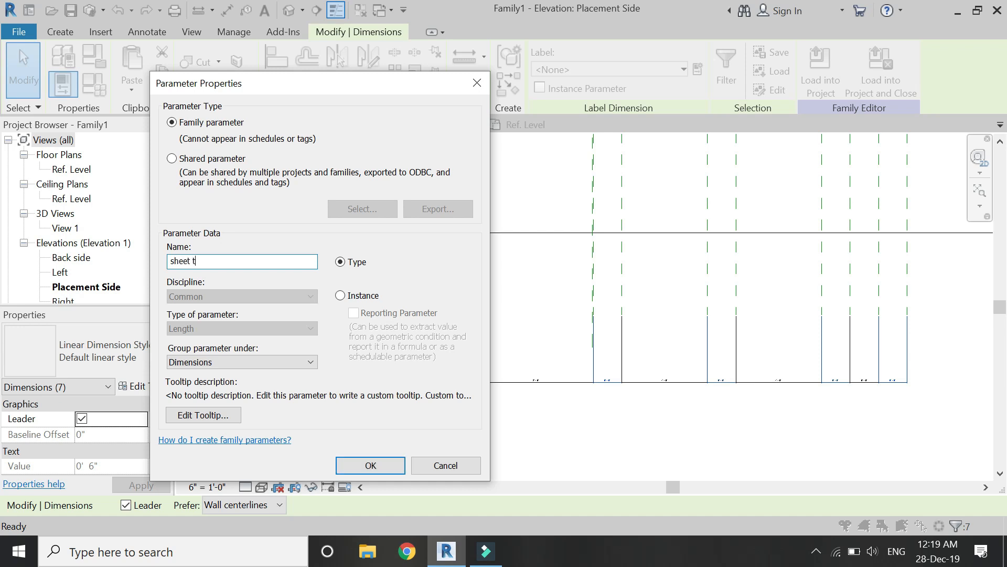
text(hickness)
key(Return)
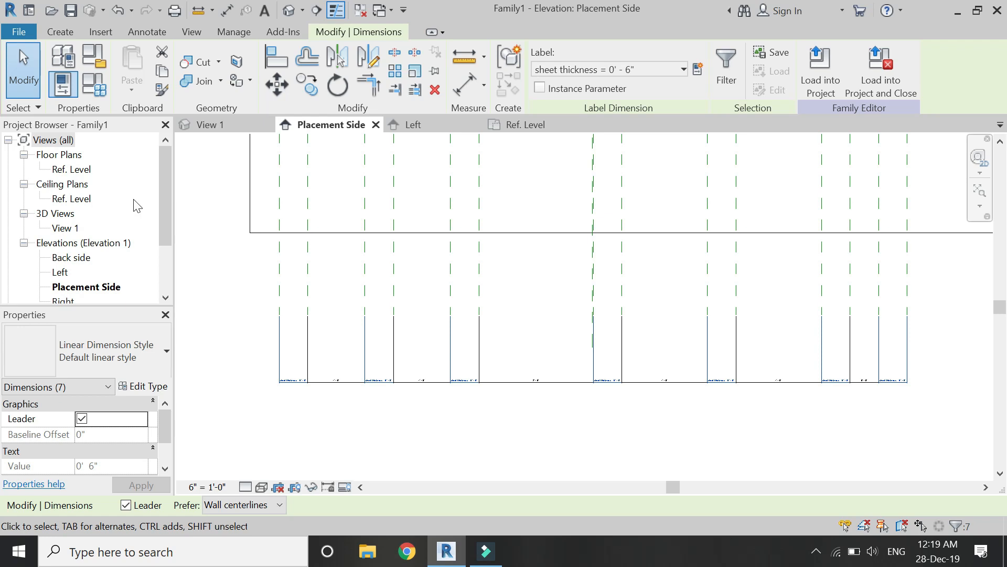
Step: Set the sheet thickness parameter to 1" in the family types and apply it
click(99, 95)
click(243, 211)
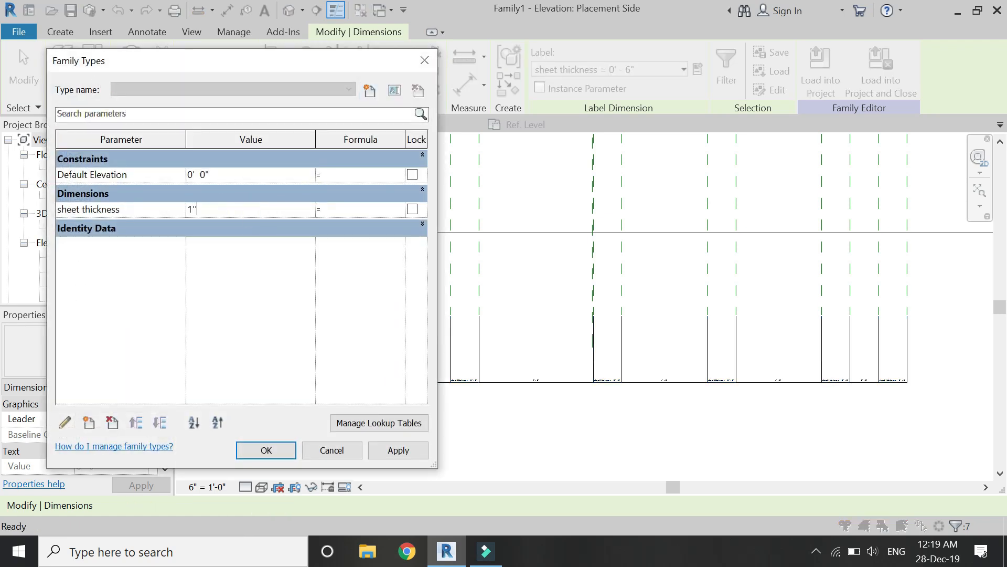
click(396, 450)
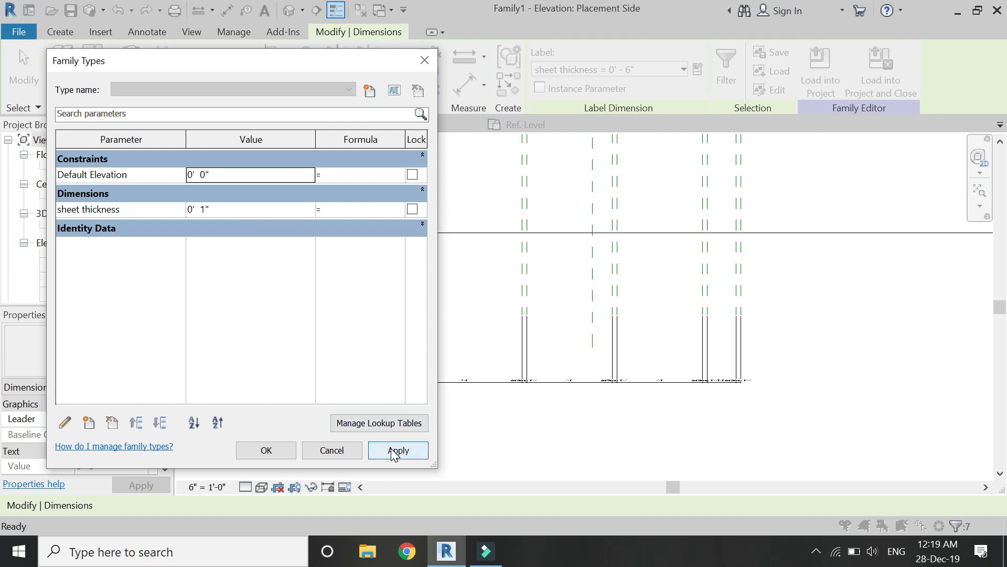
click(266, 450)
key(Escape)
Step: Label the gap dimension between the first and second pairs with a new type parameter named "Large Drawers"
scroll(443, 400, up, 4)
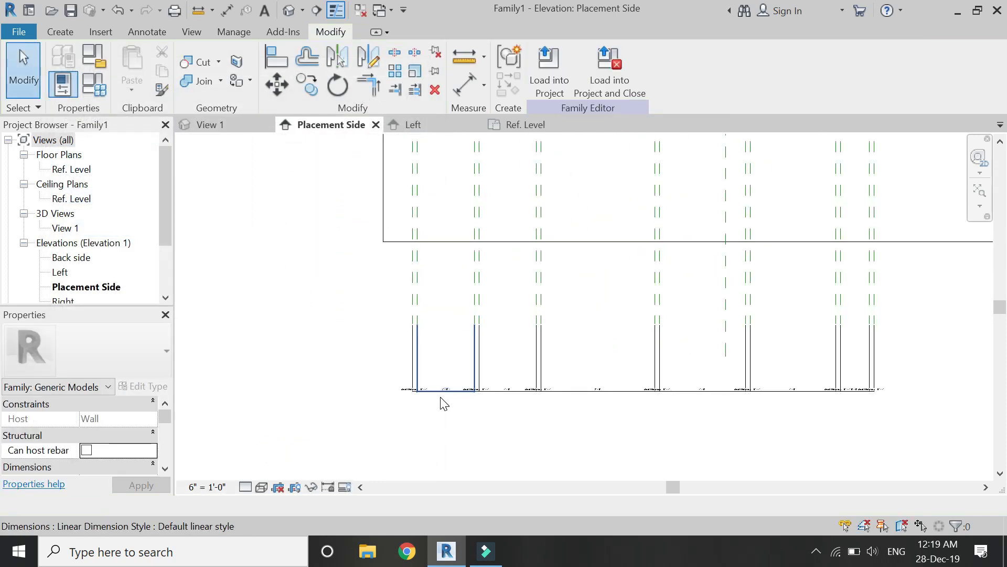
scroll(440, 391, up, 2)
click(436, 391)
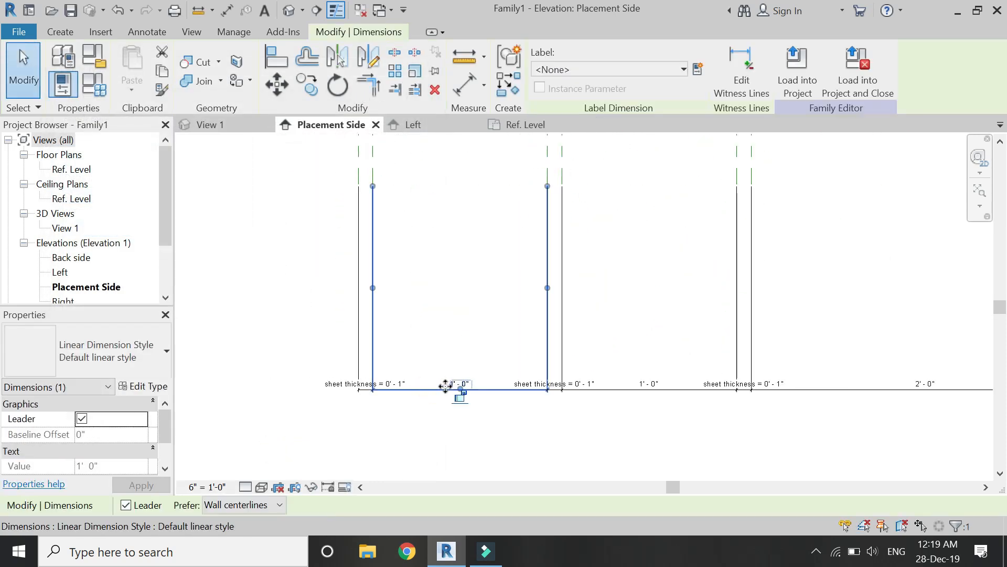
click(698, 69)
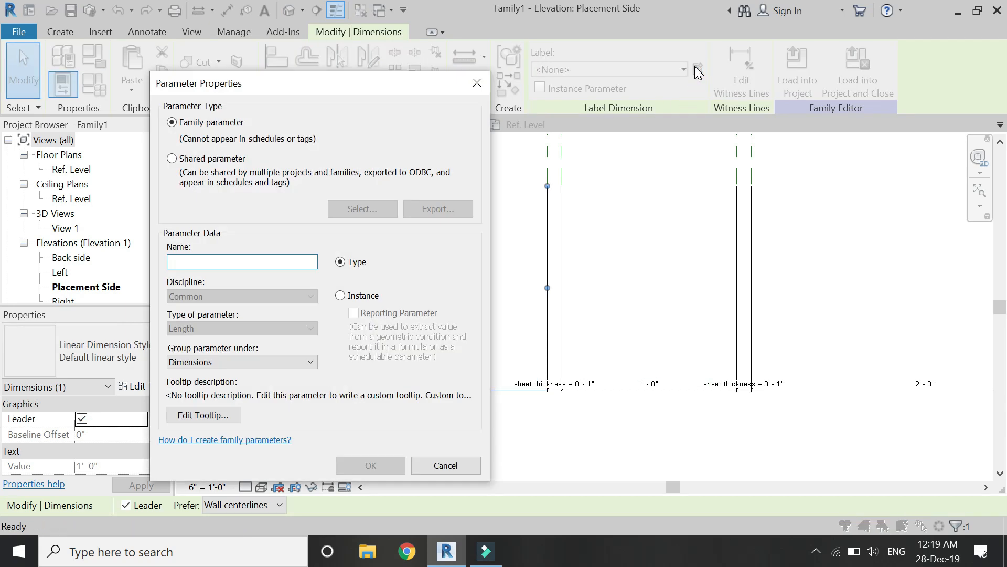
text(Large Drawers)
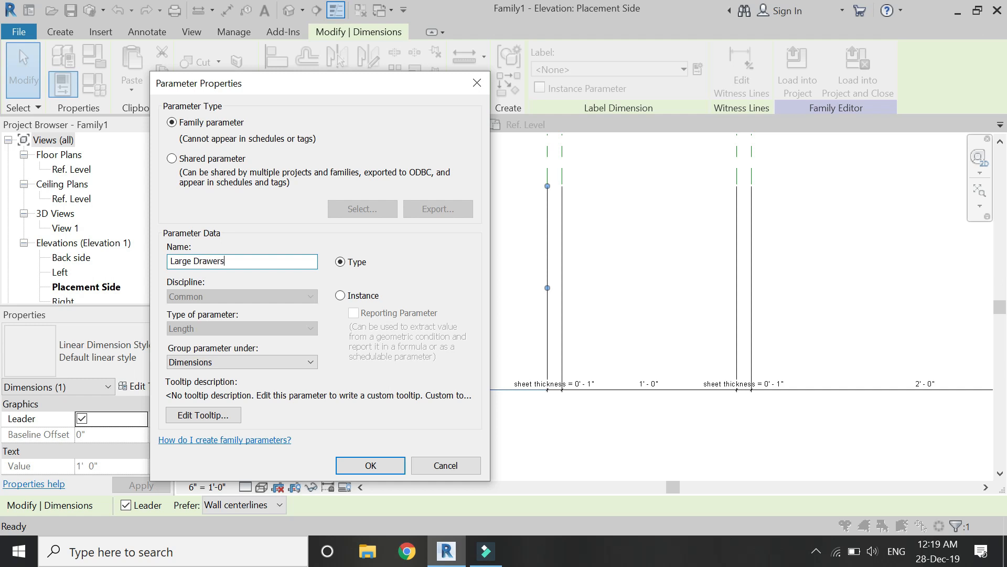
key(Return)
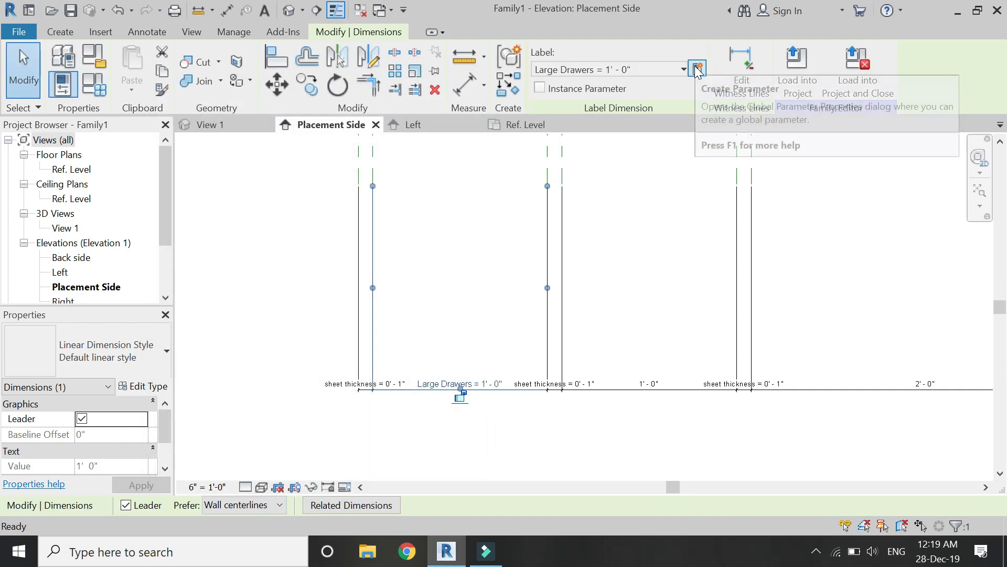
Step: Set the Large Drawers parameter to 3' in the family types and apply it
click(92, 71)
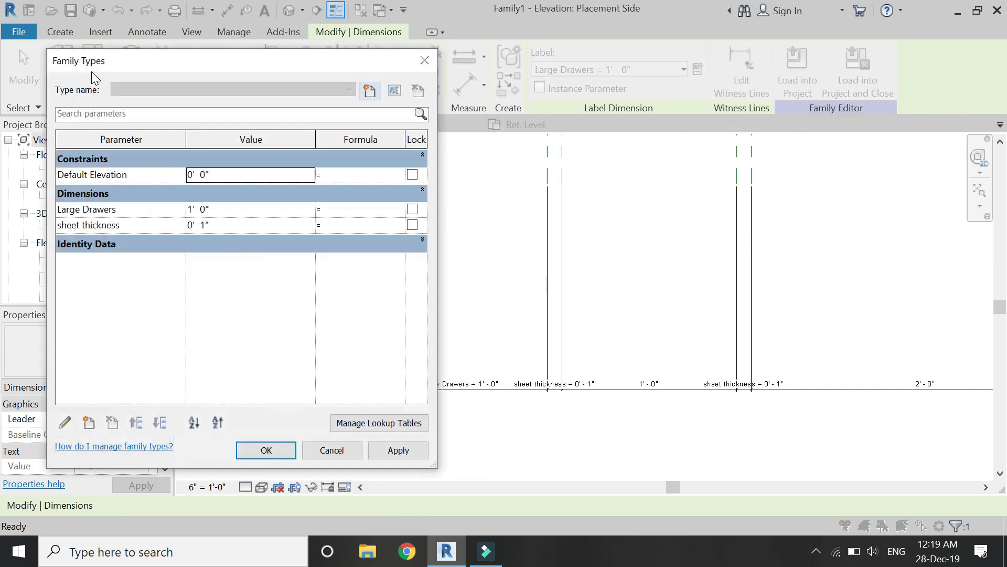
click(246, 210)
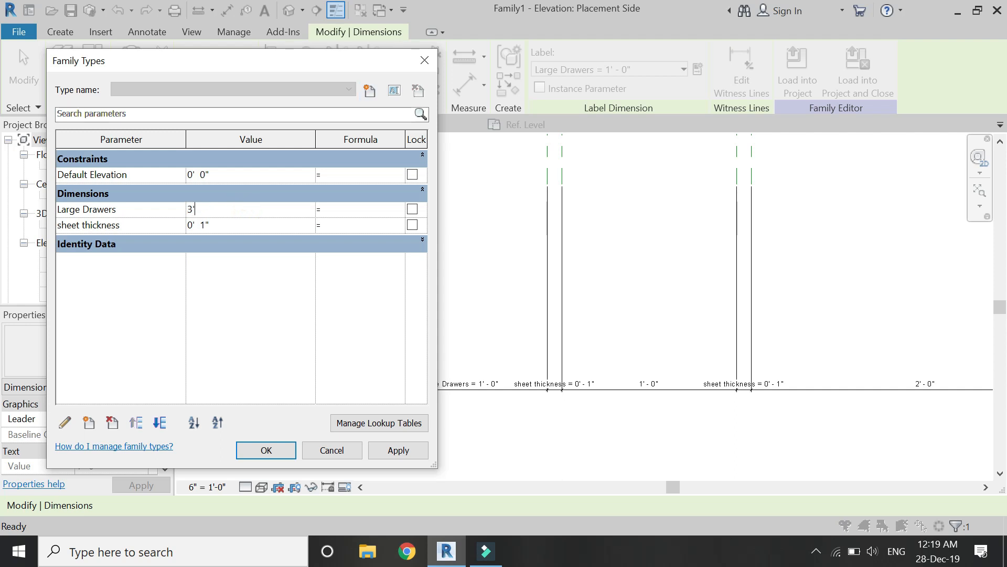
click(385, 453)
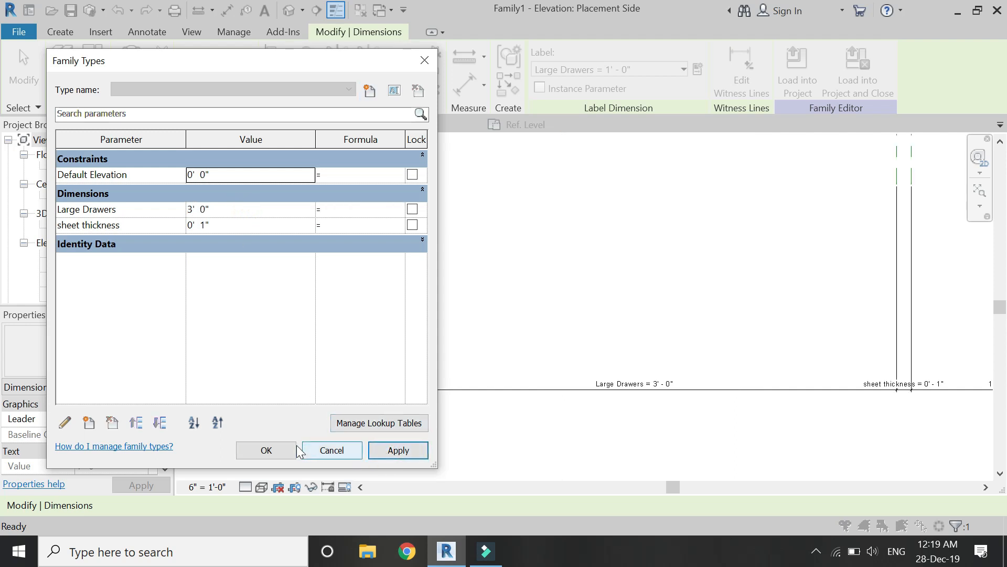
click(268, 449)
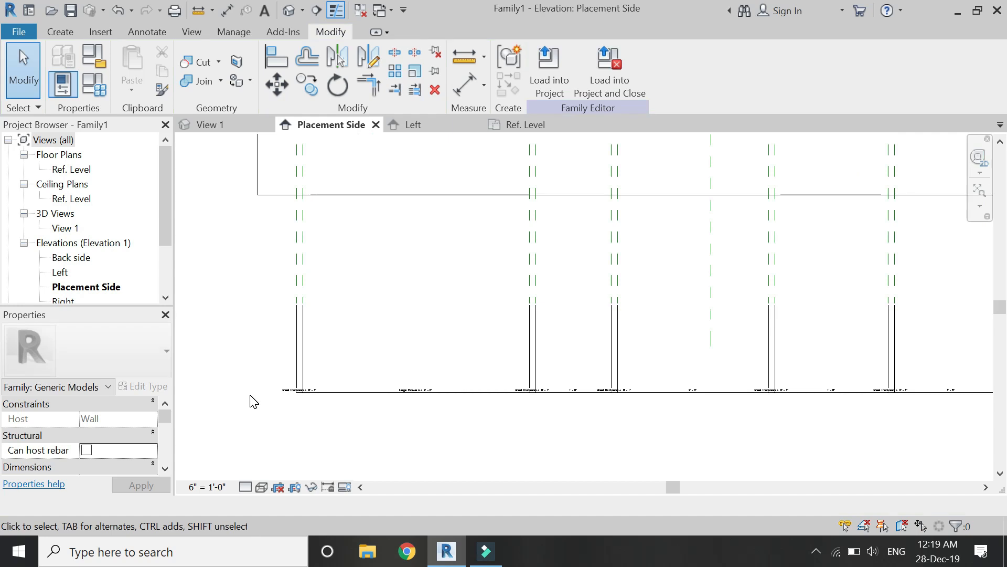
Step: Label the gap between the second and third pairs with a new type parameter "small drawers" and set it to 8"
scroll(531, 394, up, 4)
click(578, 389)
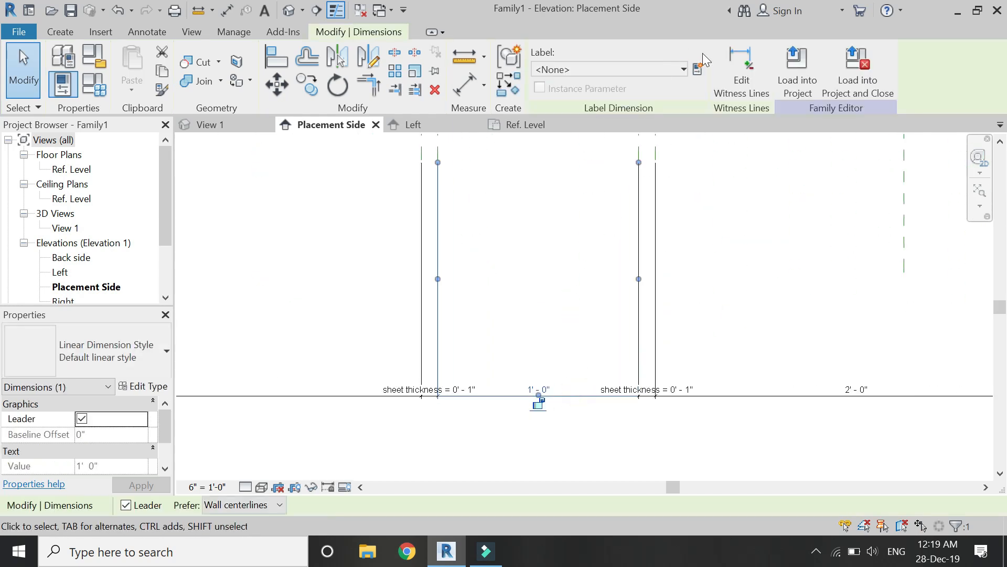
click(700, 68)
text(small drawers)
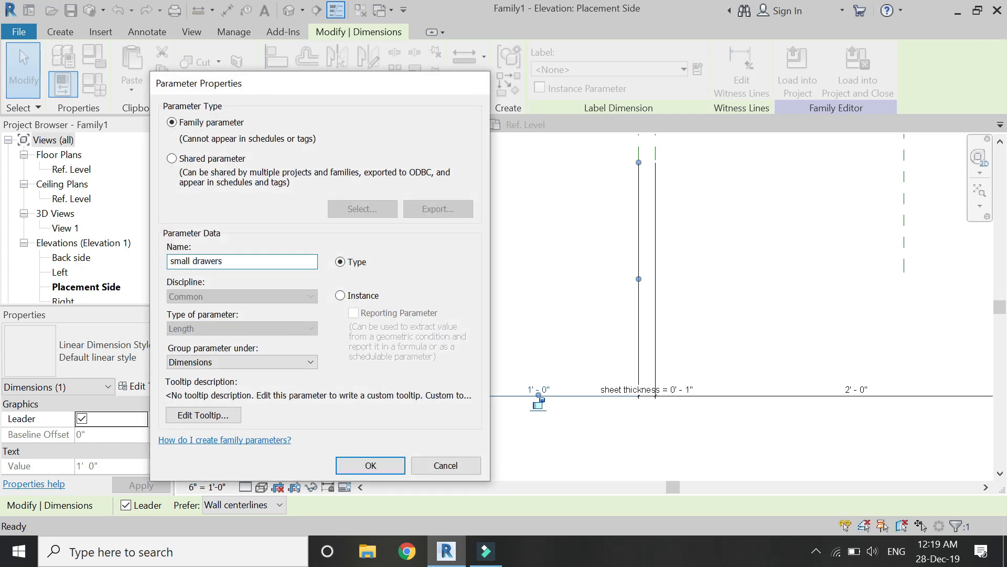
key(Return)
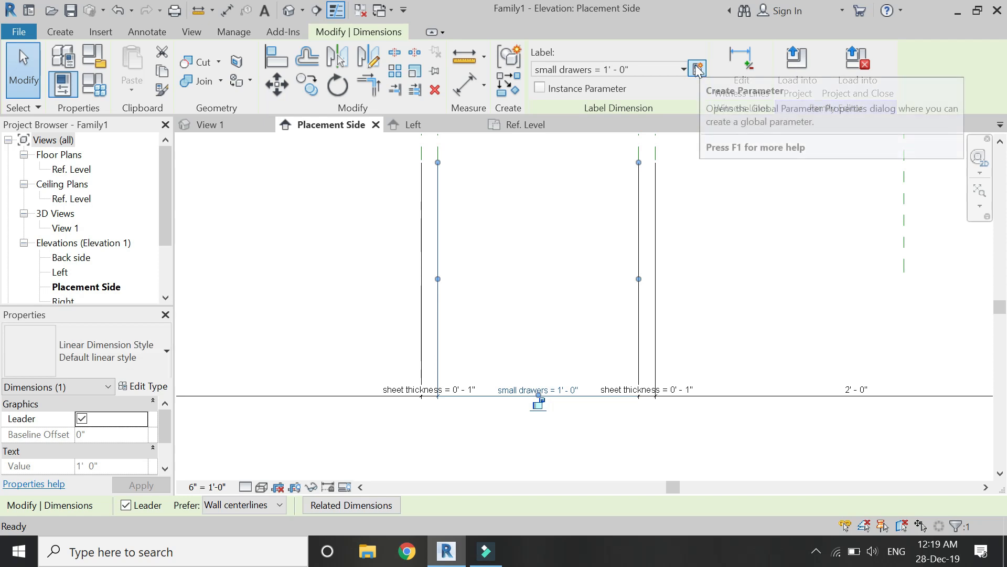
click(93, 89)
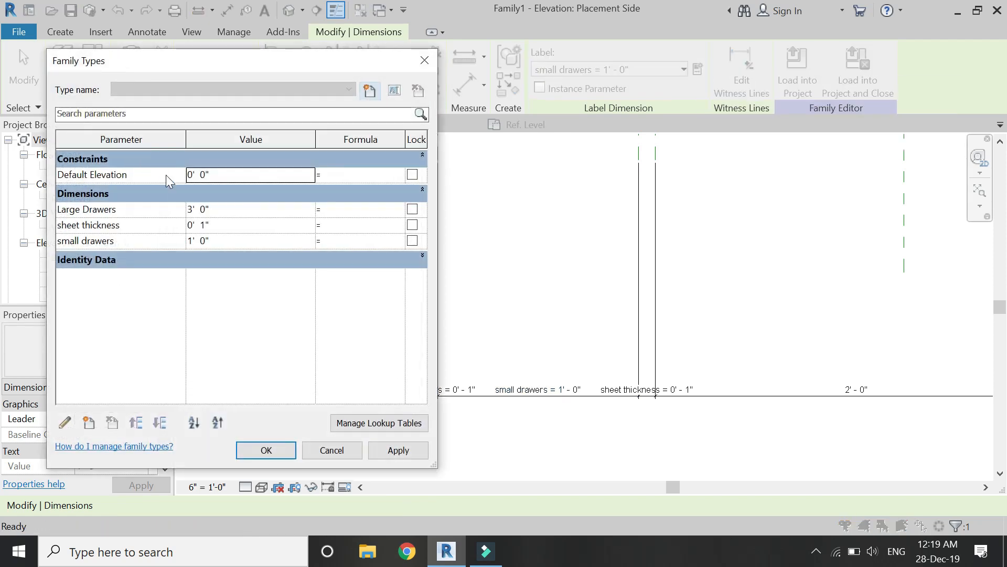
click(250, 242)
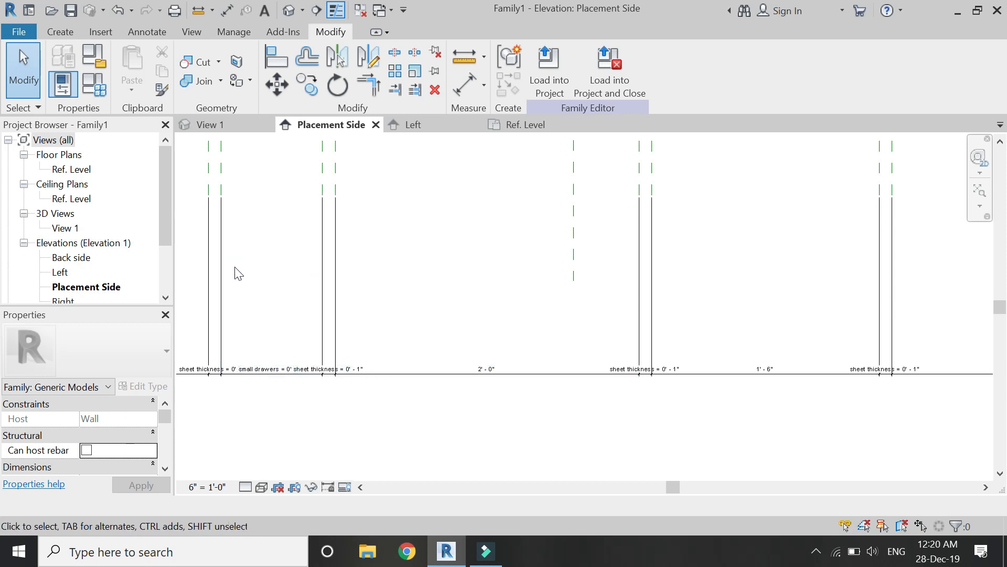
Step: Label the gap dimension between the third and fourth pairs with a new type parameter named "drawer and cabinet"
click(534, 376)
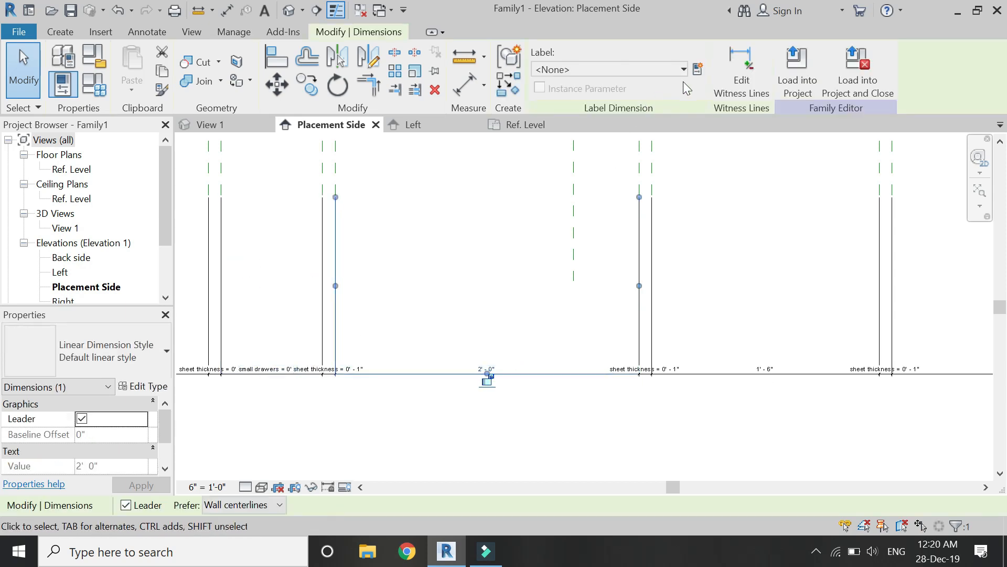
click(697, 70)
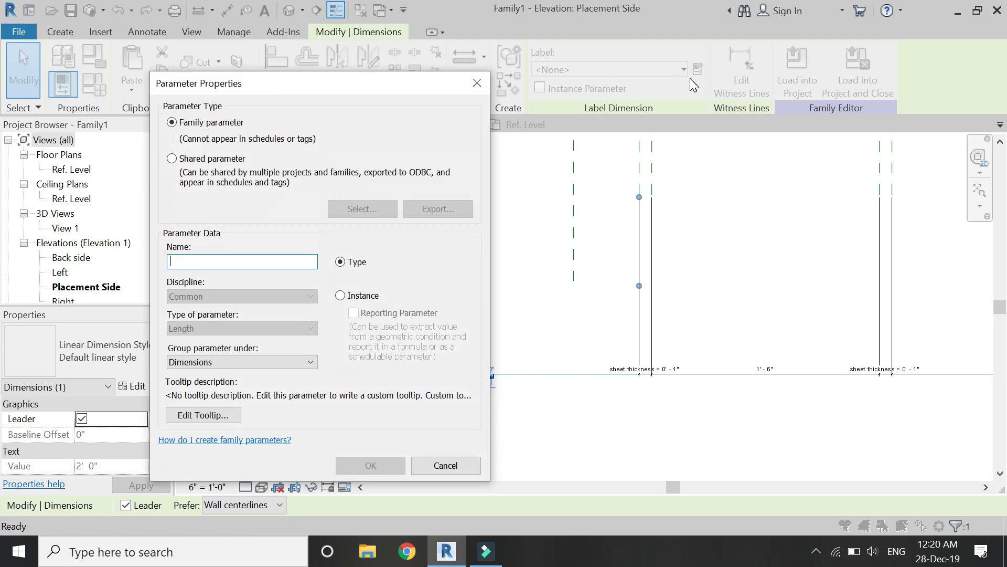
text(drawer and cabinet)
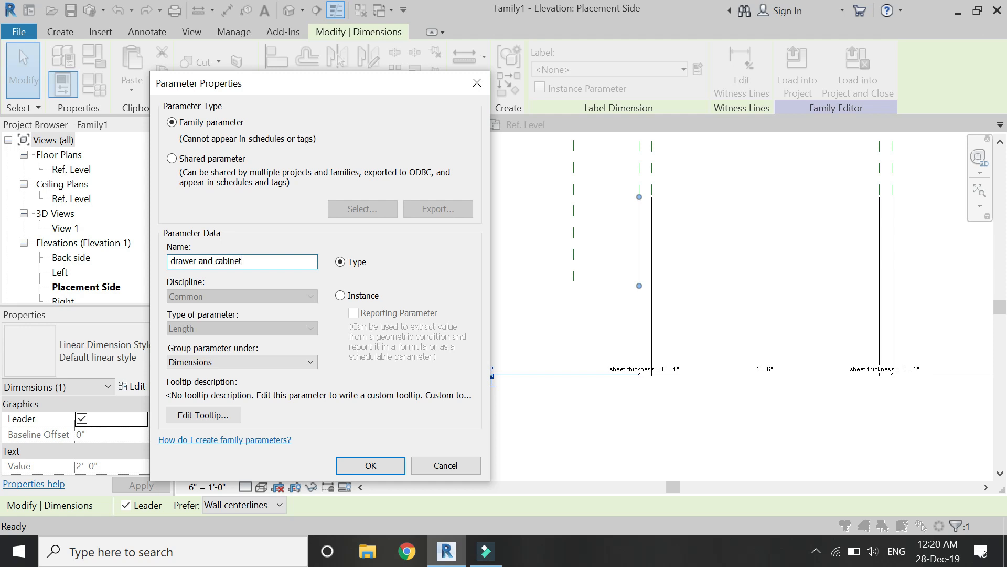
key(Return)
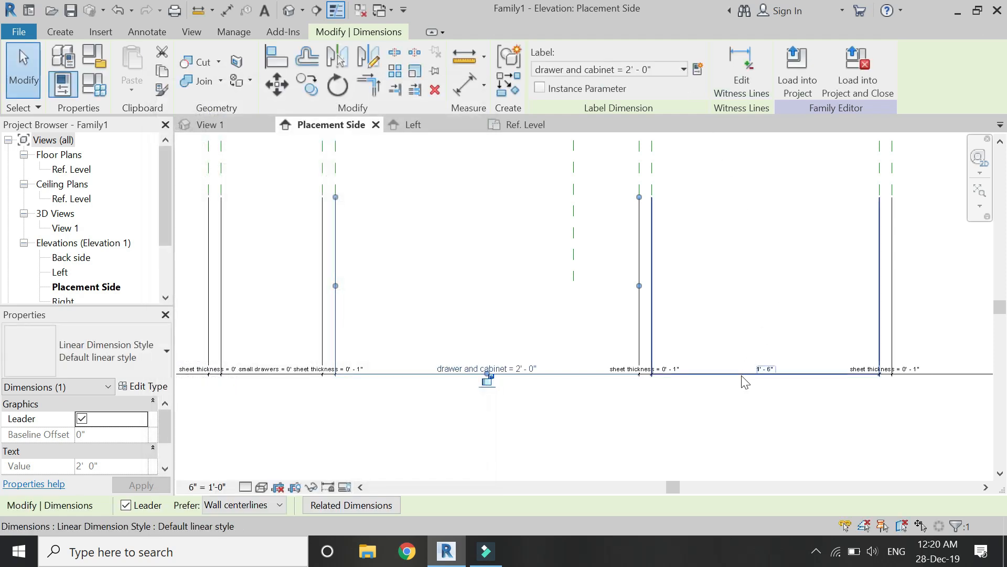
Step: Assign the existing drawer and cabinet parameter to the gap dimension between the fourth and fifth pairs
click(743, 374)
click(667, 65)
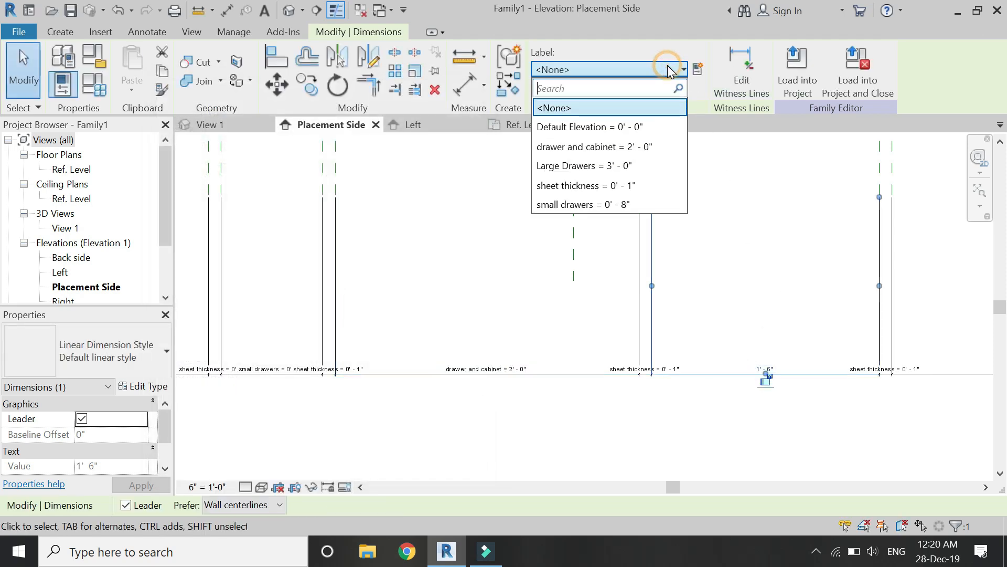
click(635, 147)
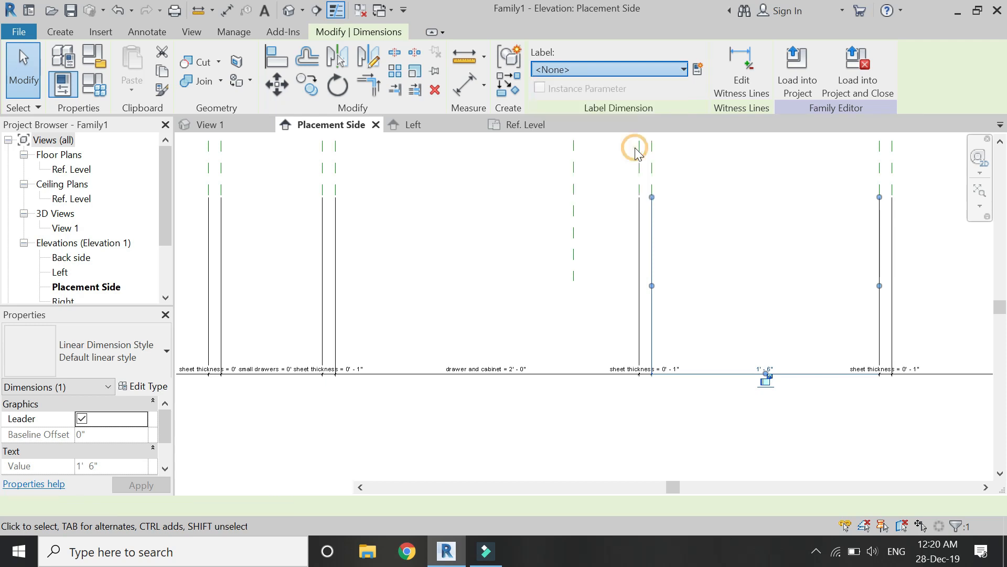
Step: Set the drawer and cabinet parameter to 1'6" in the family types and apply it
click(69, 93)
click(243, 224)
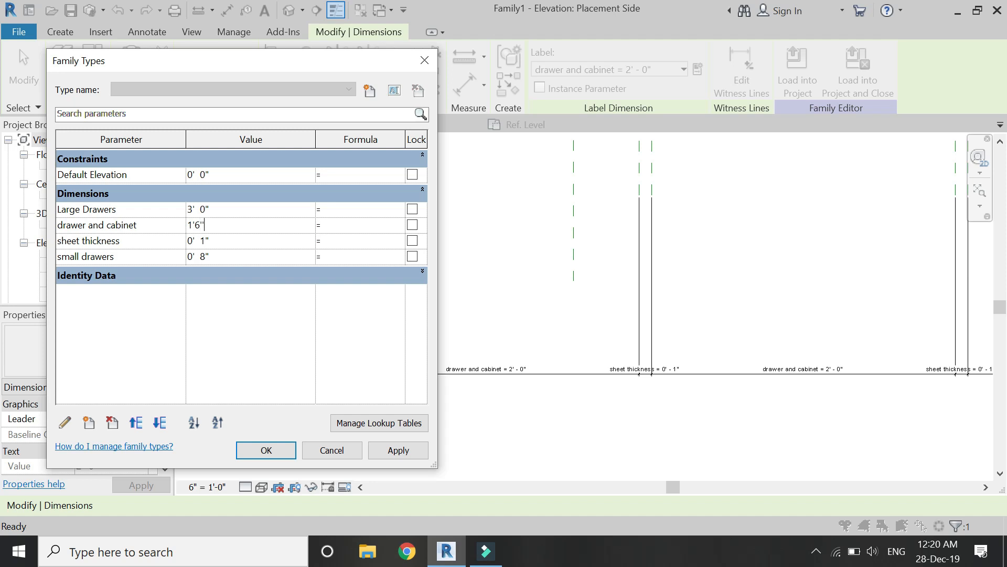
click(389, 450)
click(270, 456)
Step: Label the gap dimension between the fifth and sixth pairs with a new type parameter named "cabinet width"
scroll(299, 362, down, 3)
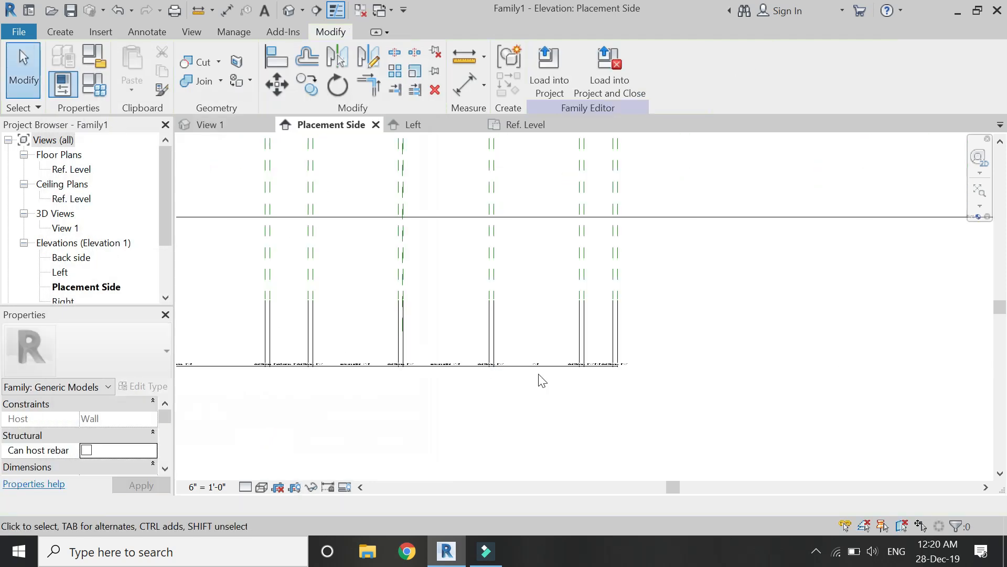
scroll(542, 380, up, 3)
click(575, 362)
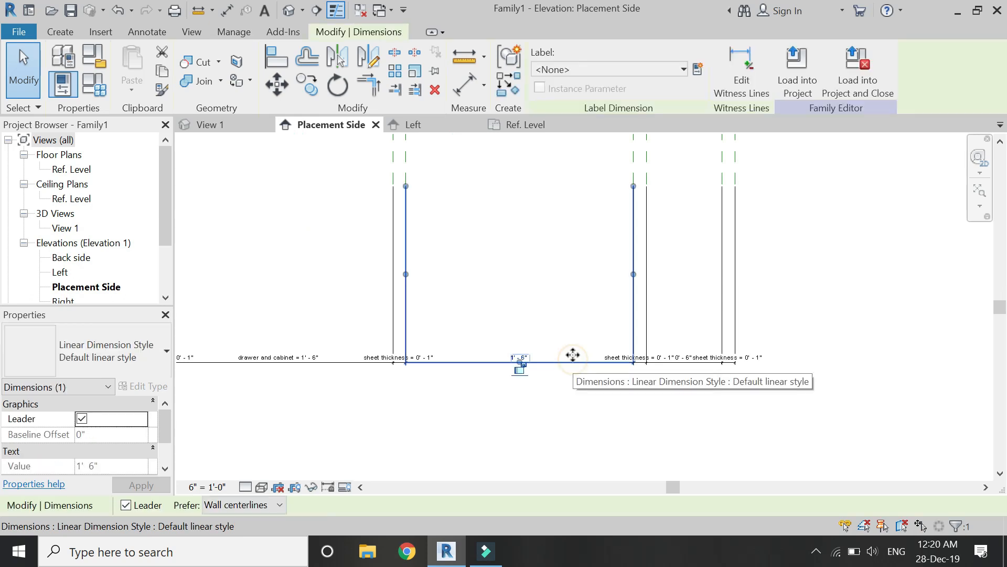
click(697, 69)
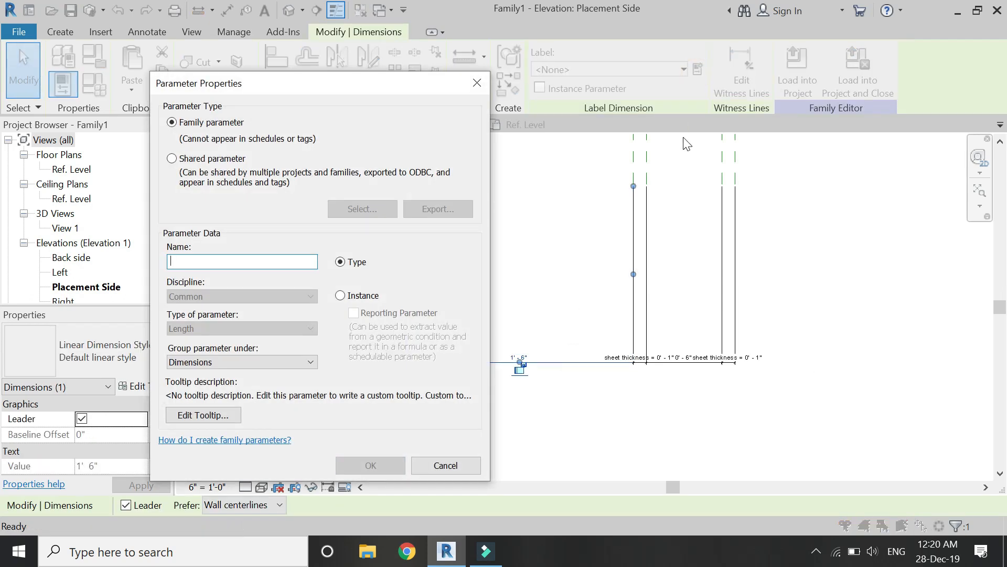
text(cabinet width)
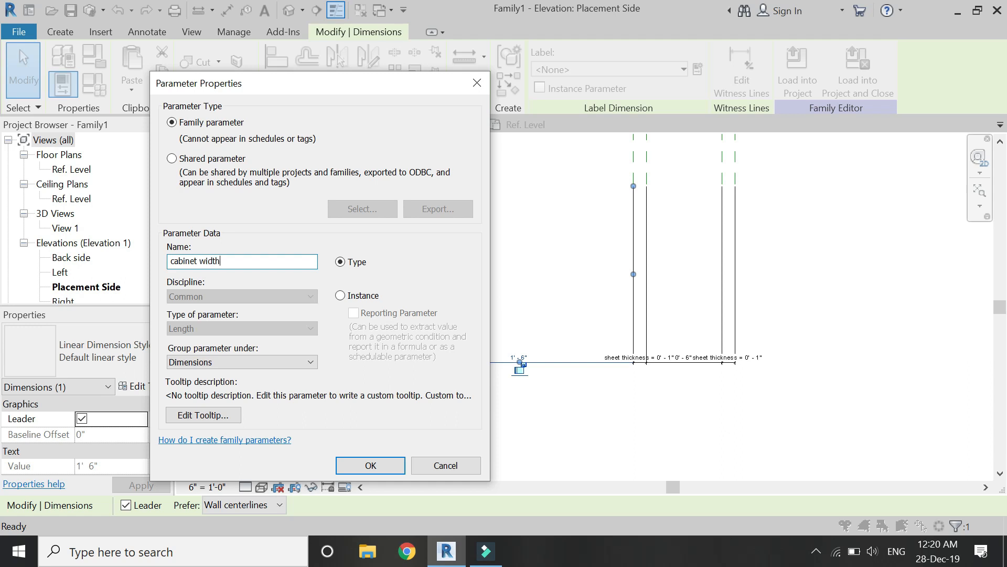
key(Return)
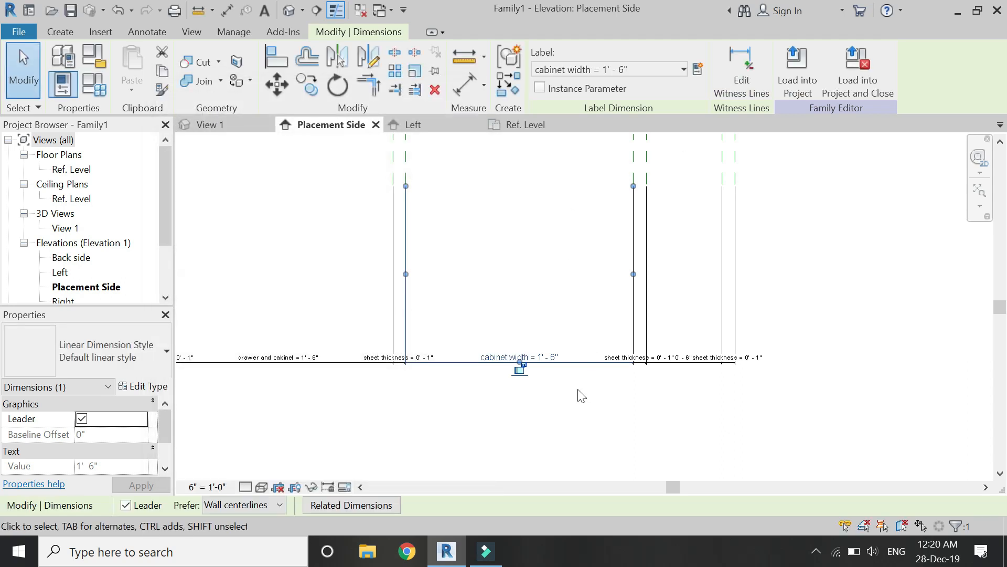
Step: Assign the existing cabinet width parameter to the gap dimension between the last two pairs
click(707, 371)
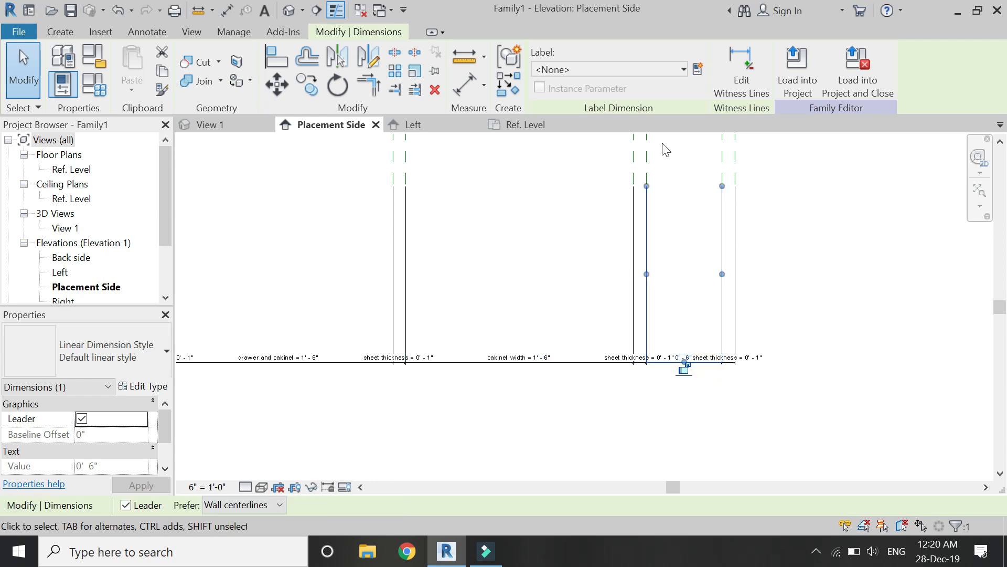
click(659, 69)
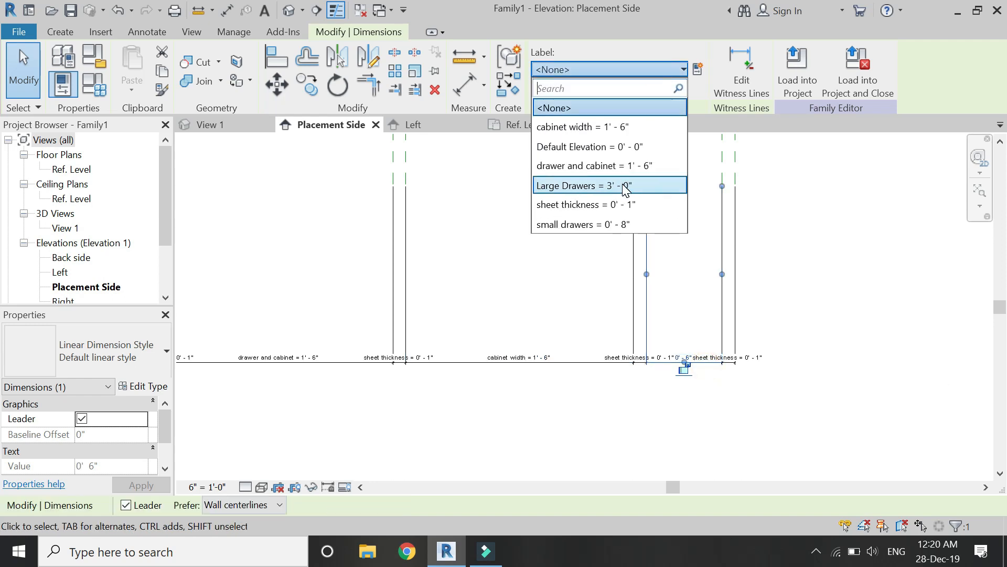
click(632, 127)
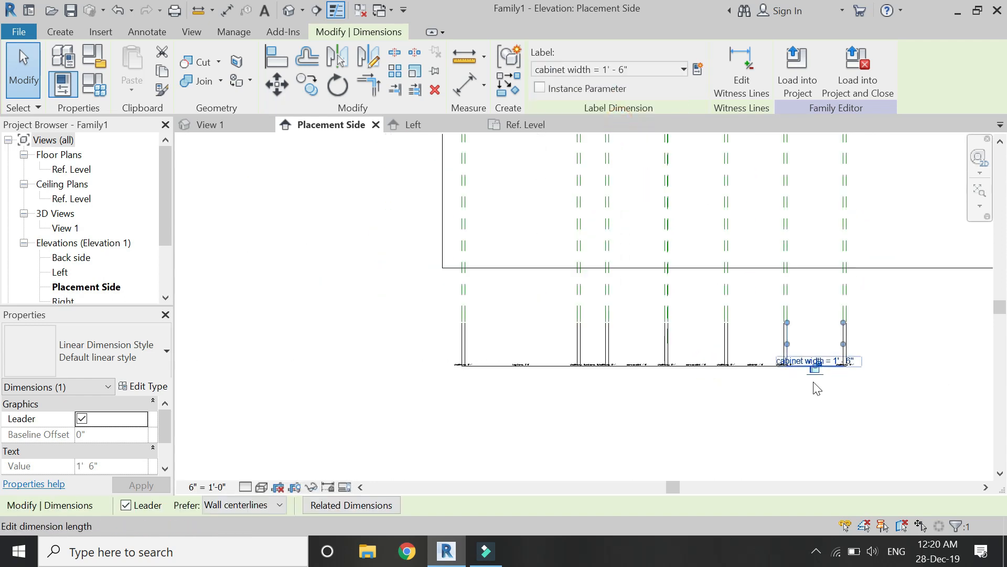
Step: Rename the Large Drawers parameter to "Large Drawers width" in the family types
click(418, 410)
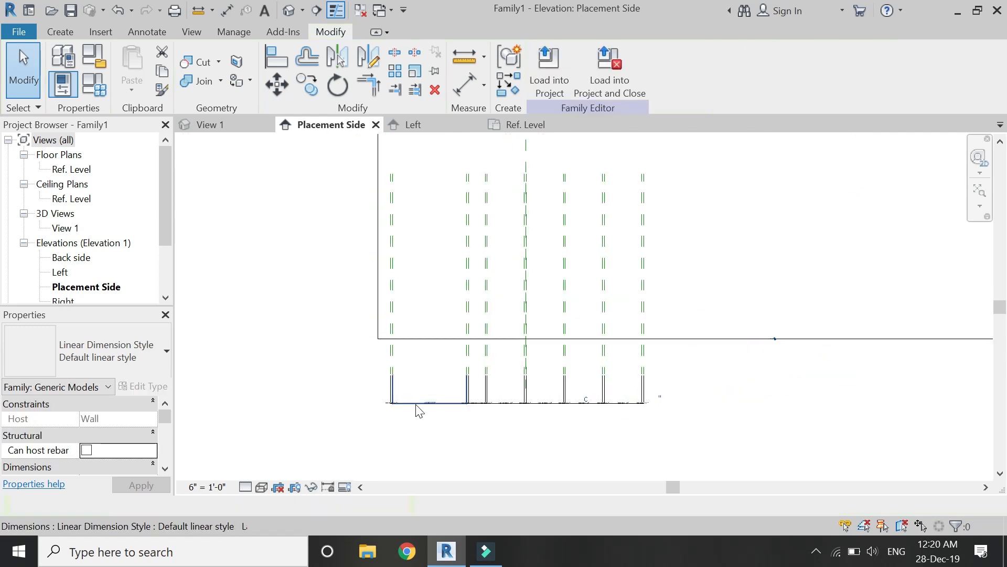
click(89, 87)
click(87, 209)
click(65, 423)
click(241, 261)
text(wers width)
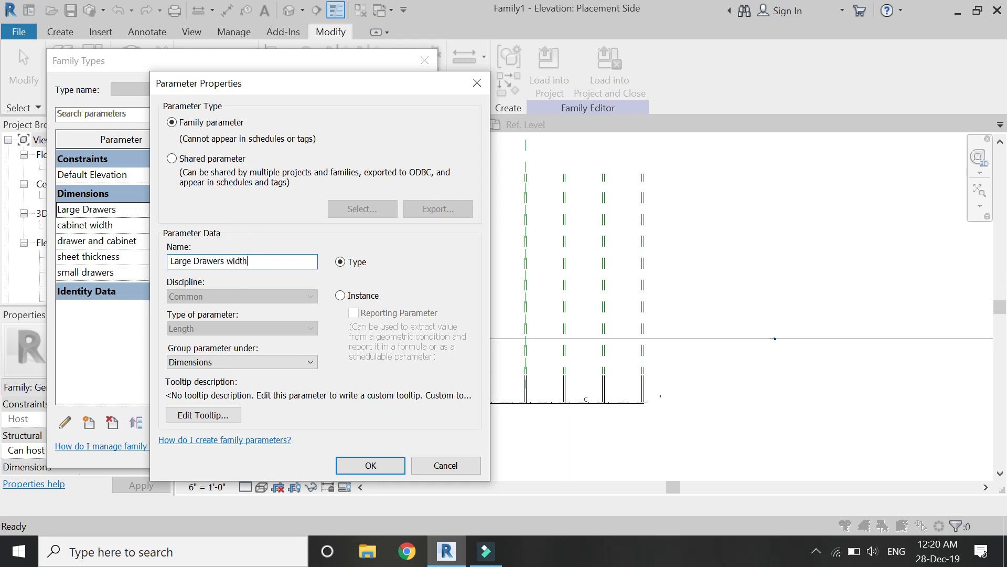
key(Return)
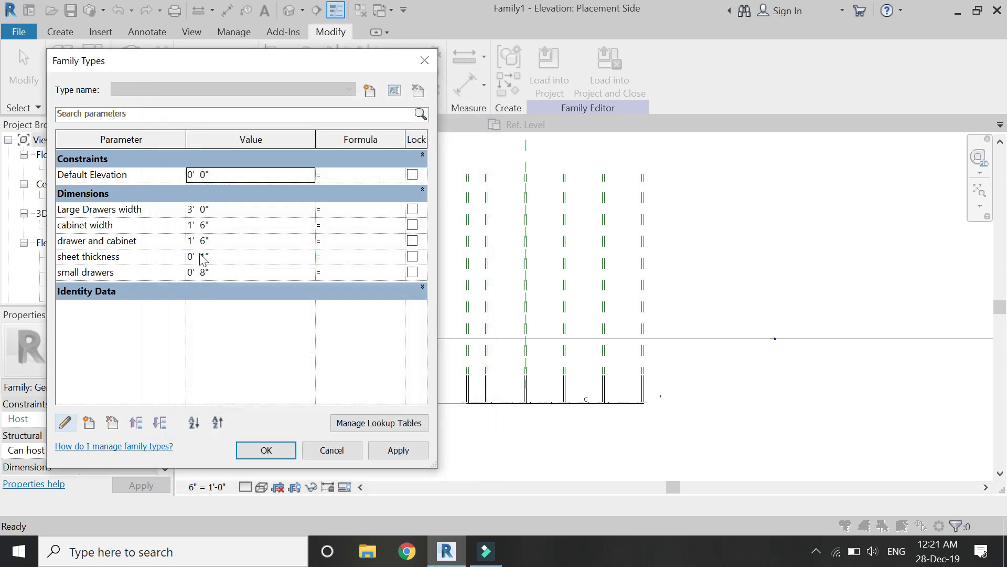
Step: Rename the drawer and cabinet parameter to "drawer and cabinet width"
click(163, 243)
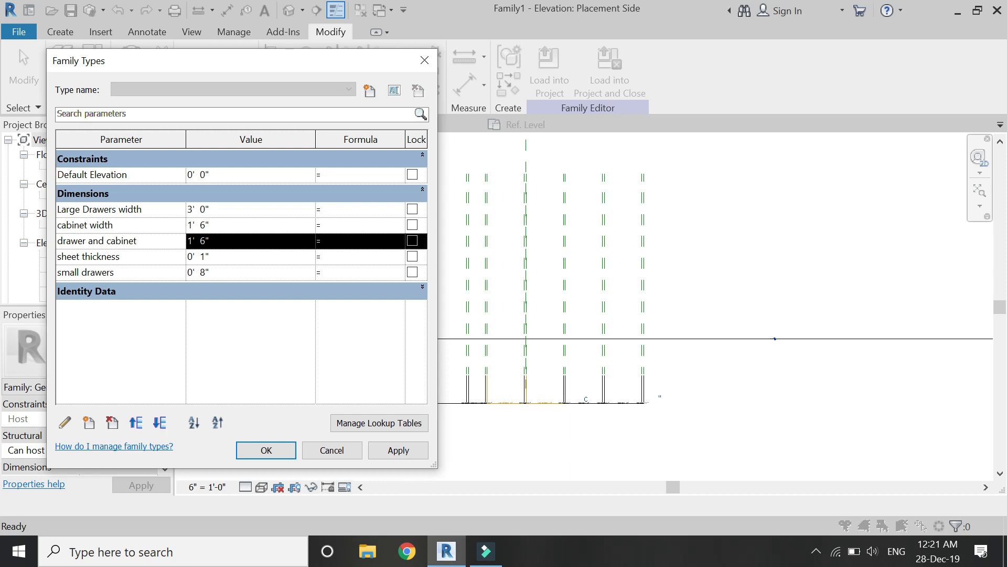
click(65, 422)
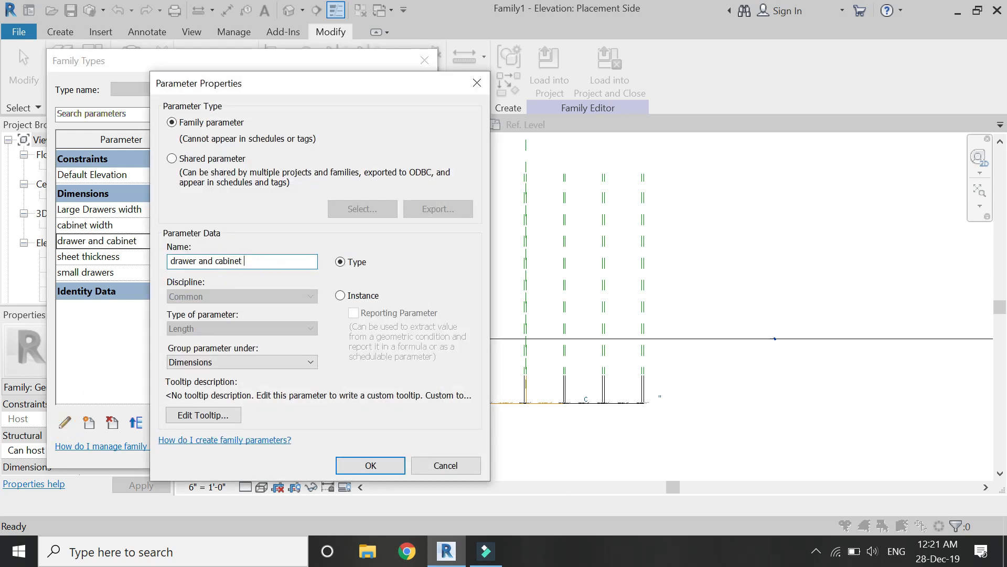
key(Return)
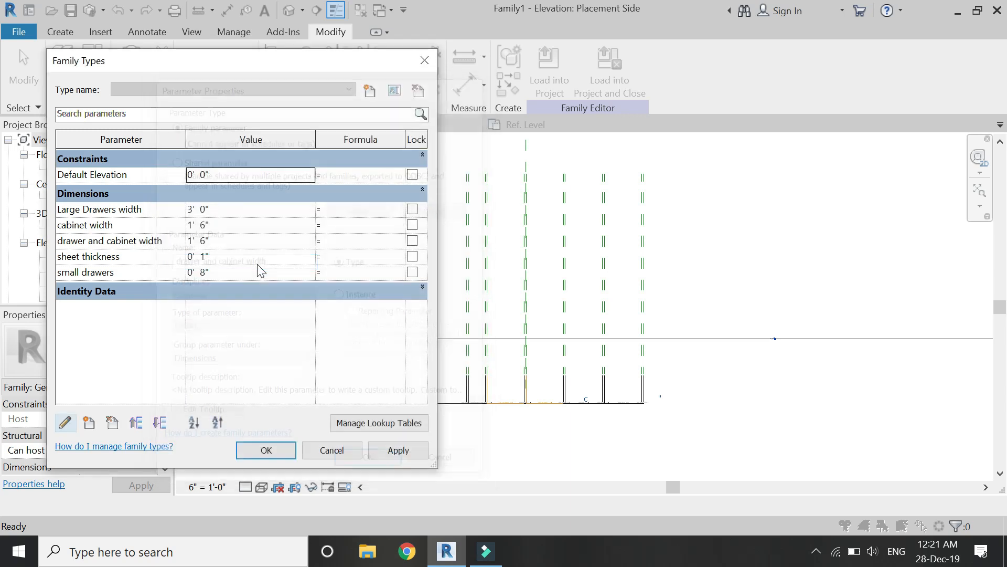
Step: Rename the small drawers parameter to "small drawers width"
click(179, 272)
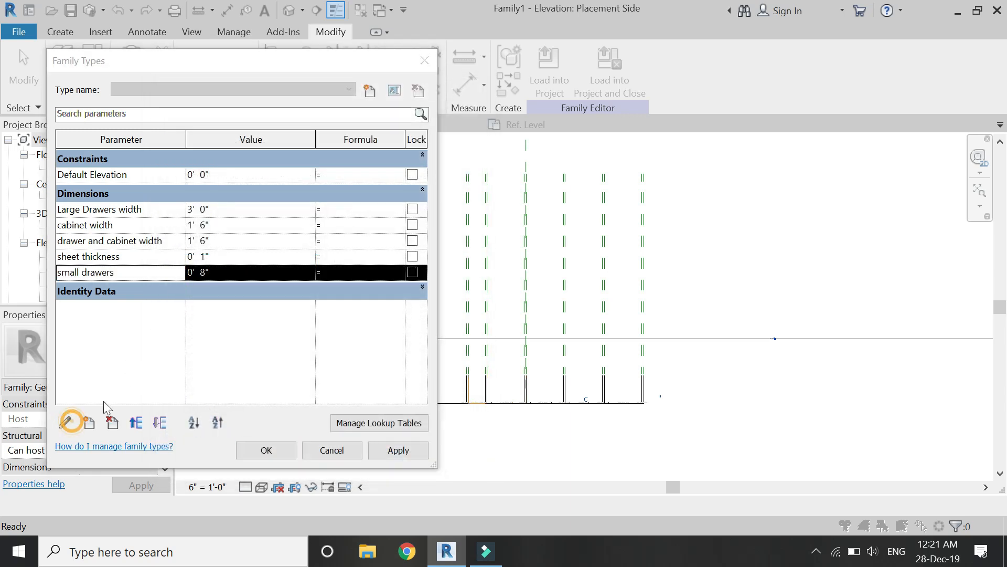
click(65, 422)
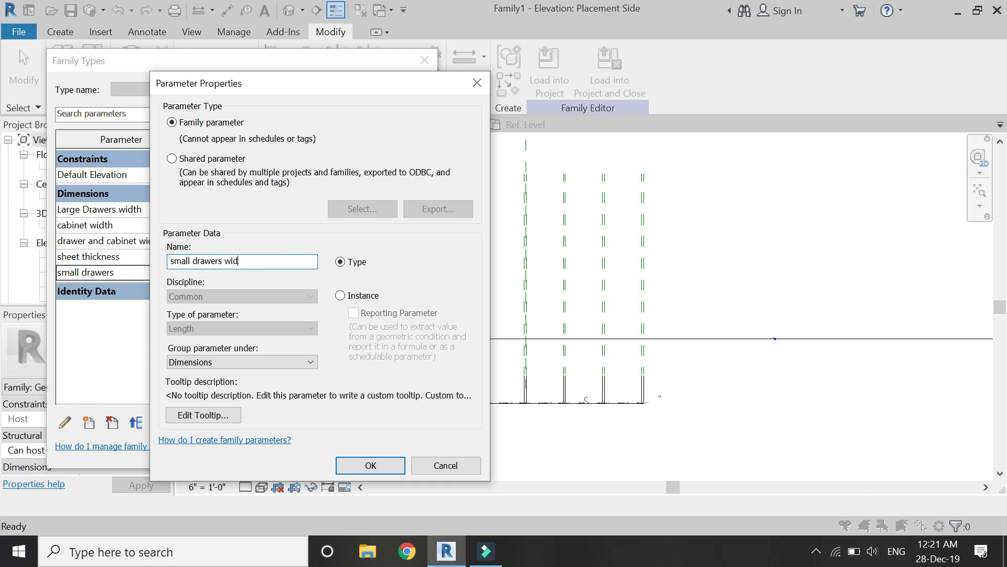
text(width)
click(357, 464)
Step: Set the Large Drawers width parameter to 2' 6" and apply it to the family
click(210, 210)
double_click(217, 212)
text(2)
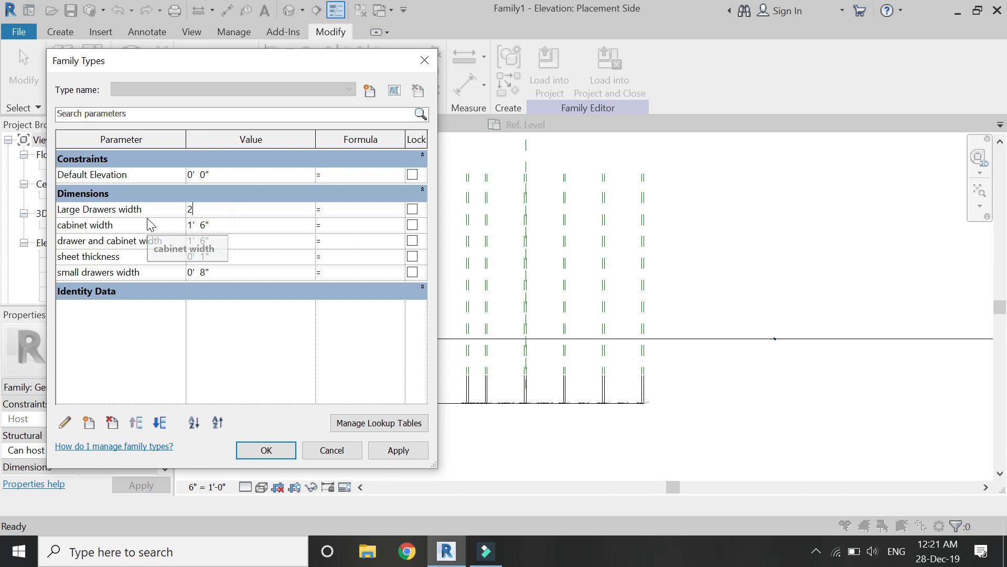
text('  6")
key(Tab)
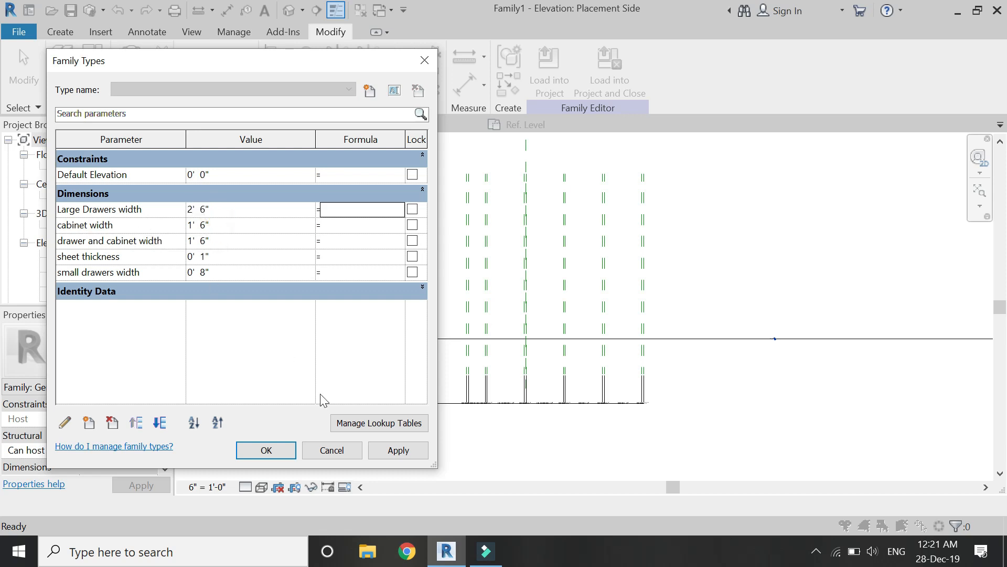
click(266, 450)
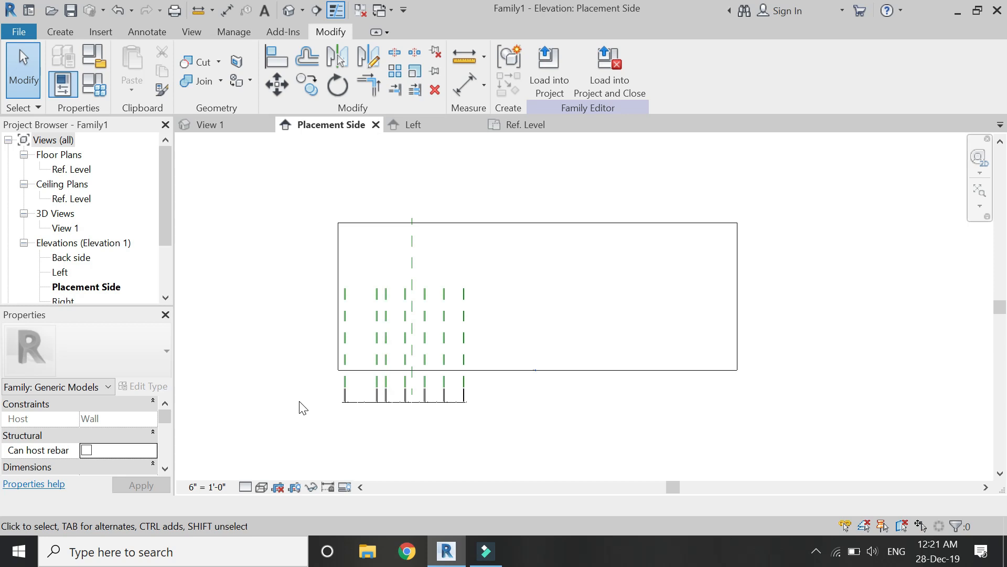
Step: Shorten the host wall so its far end sits just beyond the last pair of vertical reference planes
scroll(346, 297, up, 1)
click(866, 319)
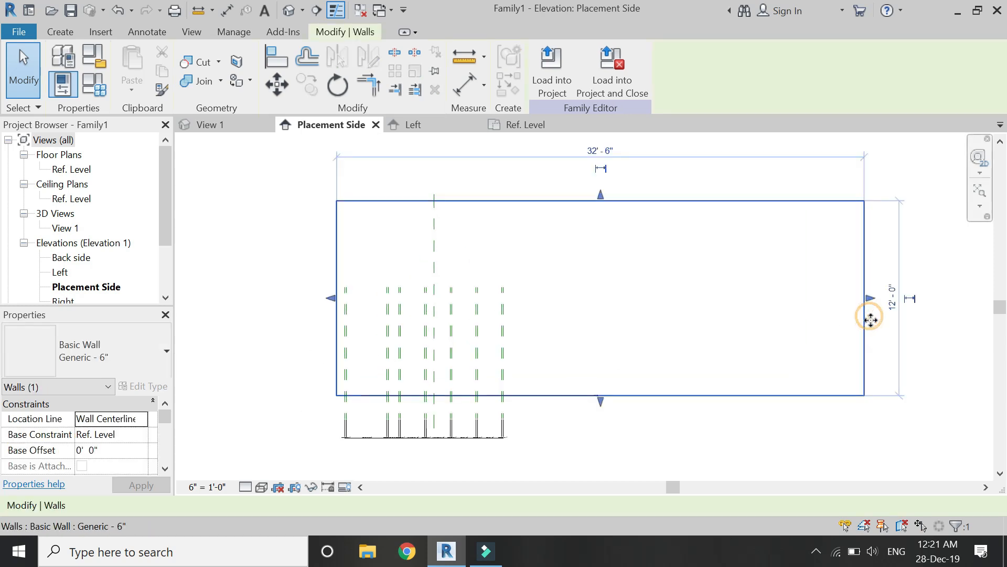
drag(866, 296, 523, 305)
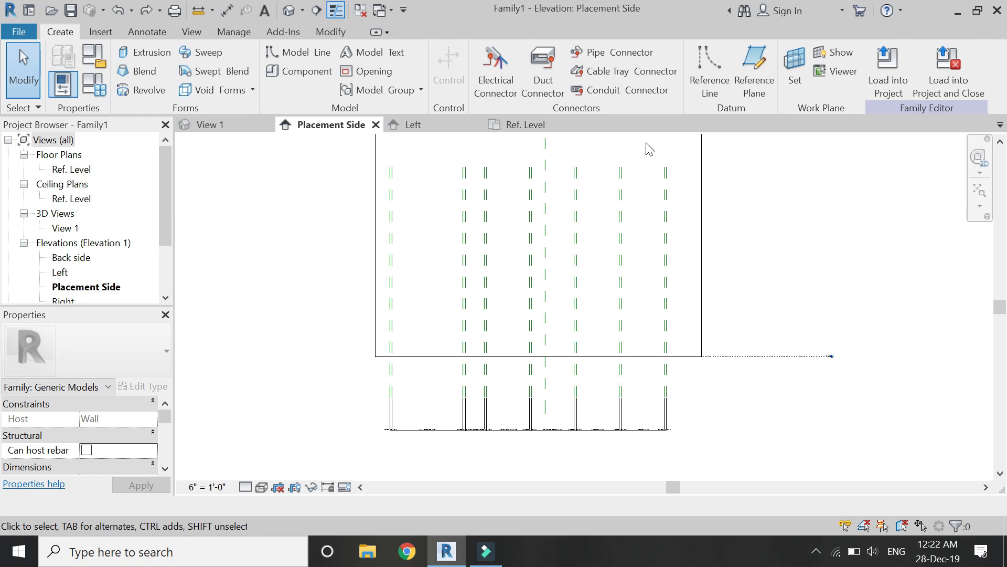
Step: Draw a horizontal reference plane across the wall, about 4 7/16" above its base and extending past both ends
click(754, 68)
scroll(356, 347, up, 4)
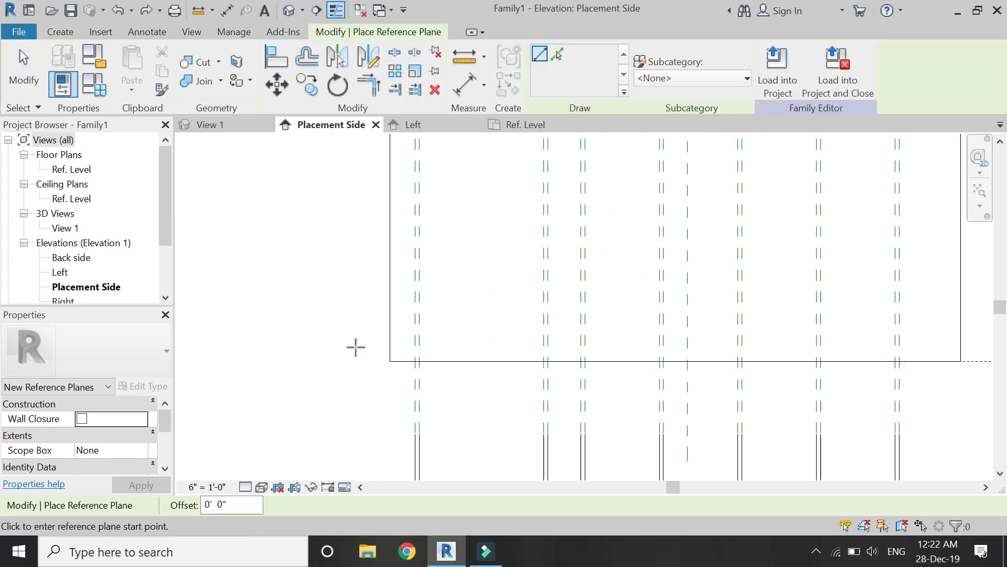
click(354, 344)
scroll(356, 344, down, 3)
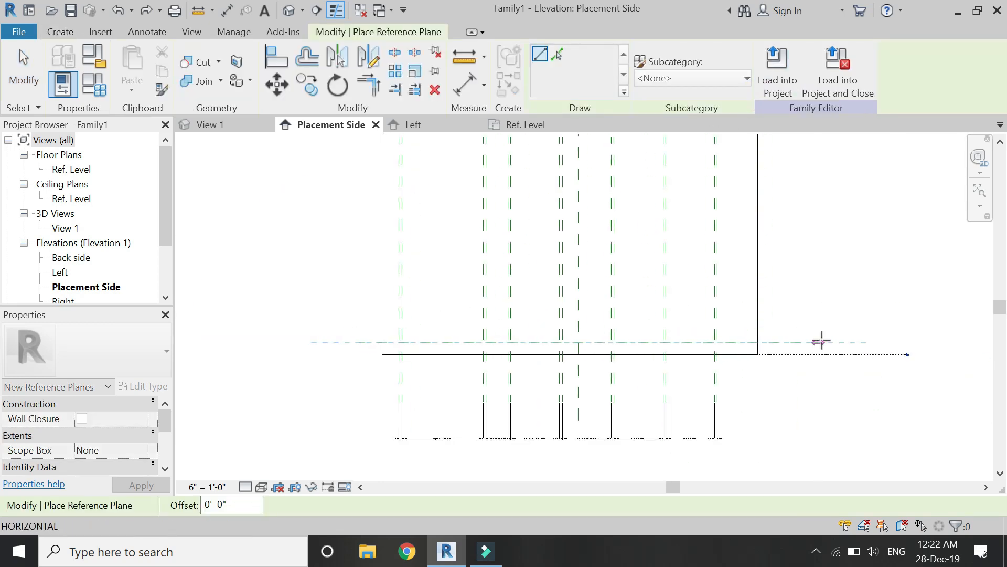
click(821, 341)
Step: Draw a second horizontal reference plane about 3'-4" above the first, aligned with its ends
scroll(357, 315, up, 1)
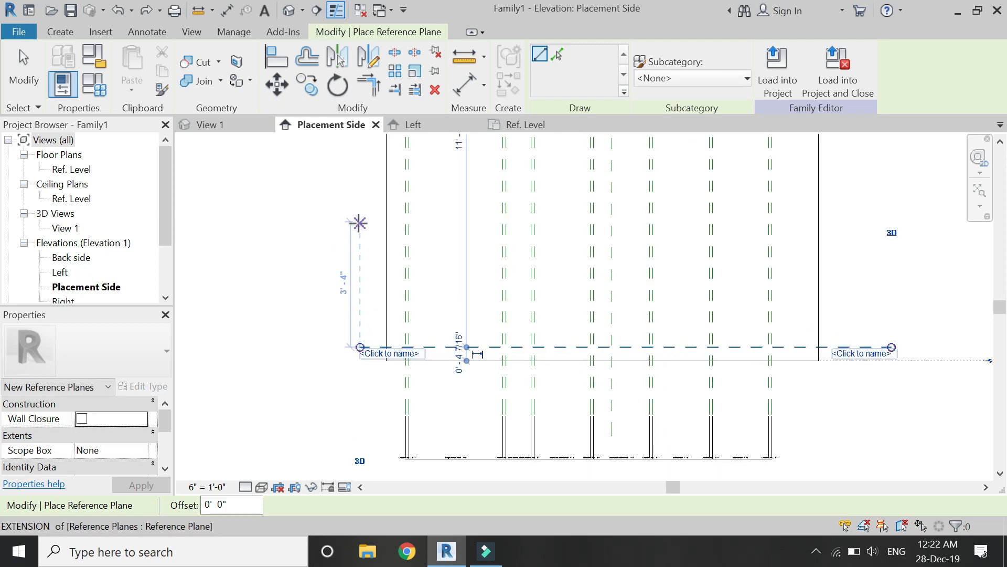
click(358, 221)
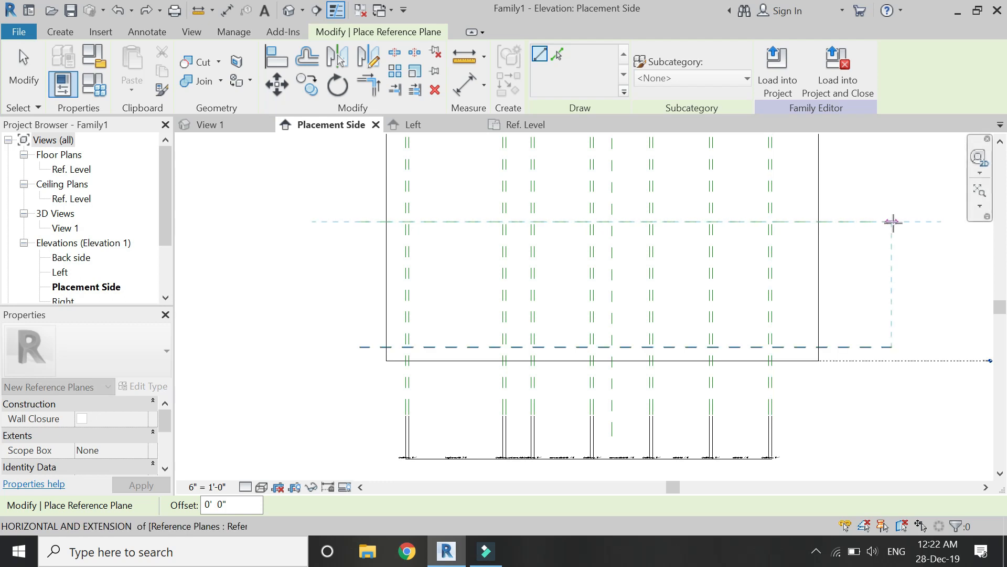
click(892, 222)
Step: Draw a horizontal reference plane about 1" above the lowest one to form the bottom sheet pair
scroll(389, 410, down, 3)
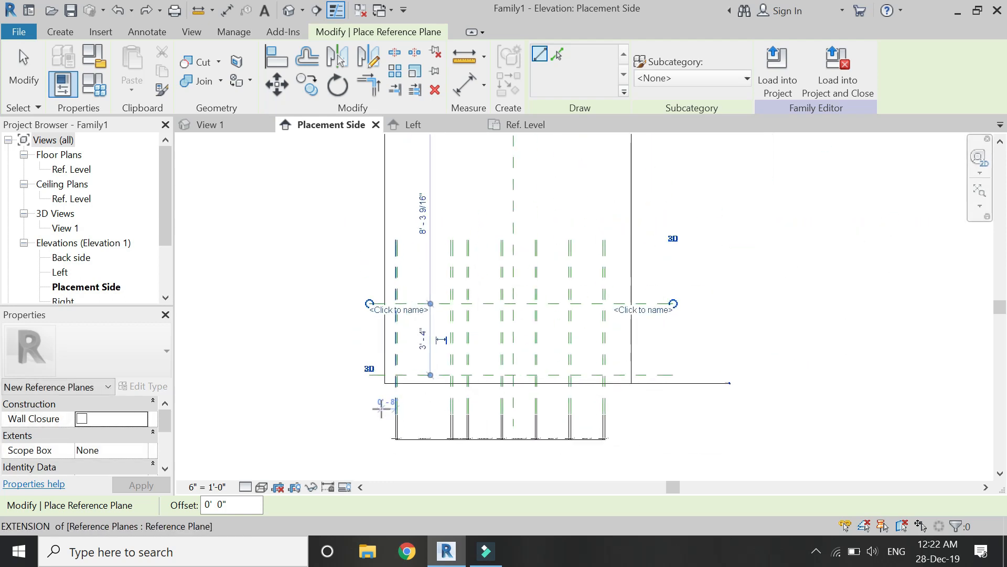
scroll(377, 272, up, 2)
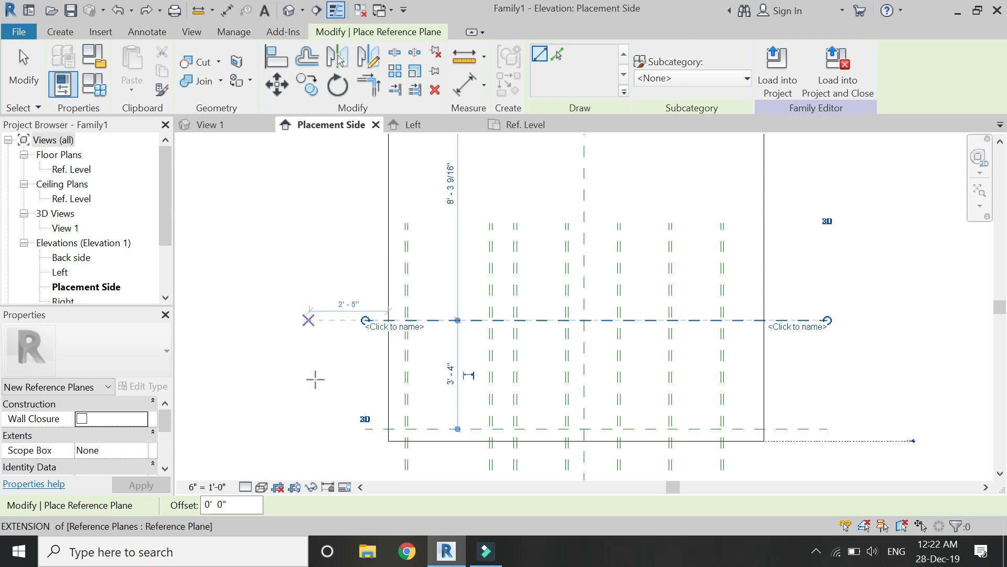
scroll(347, 436, up, 3)
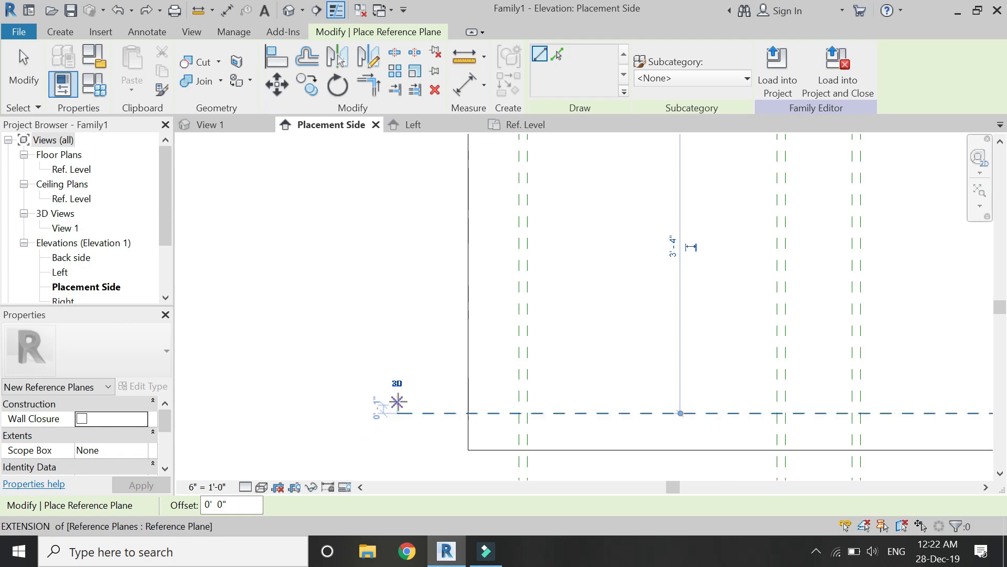
click(397, 401)
scroll(380, 391, down, 2)
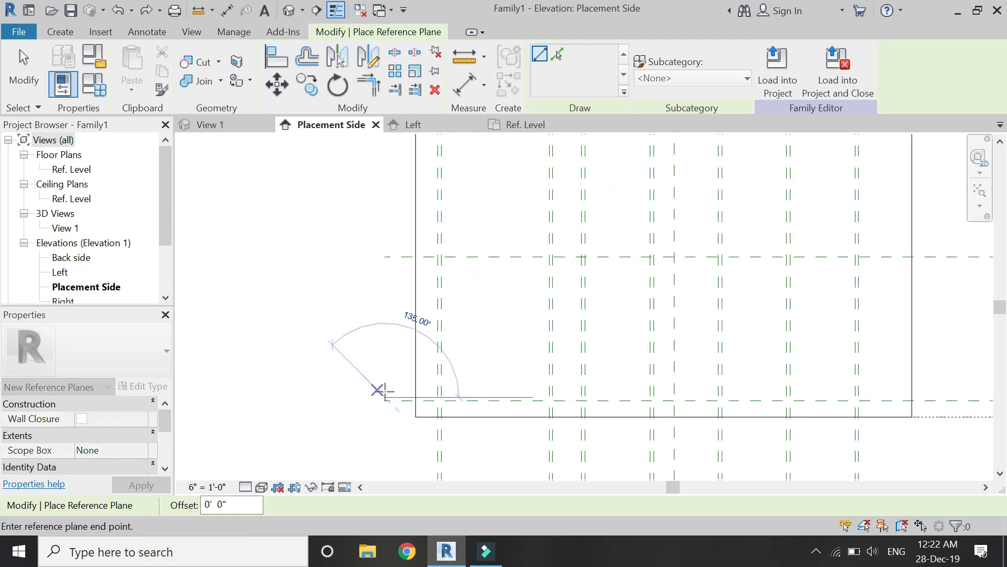
click(957, 397)
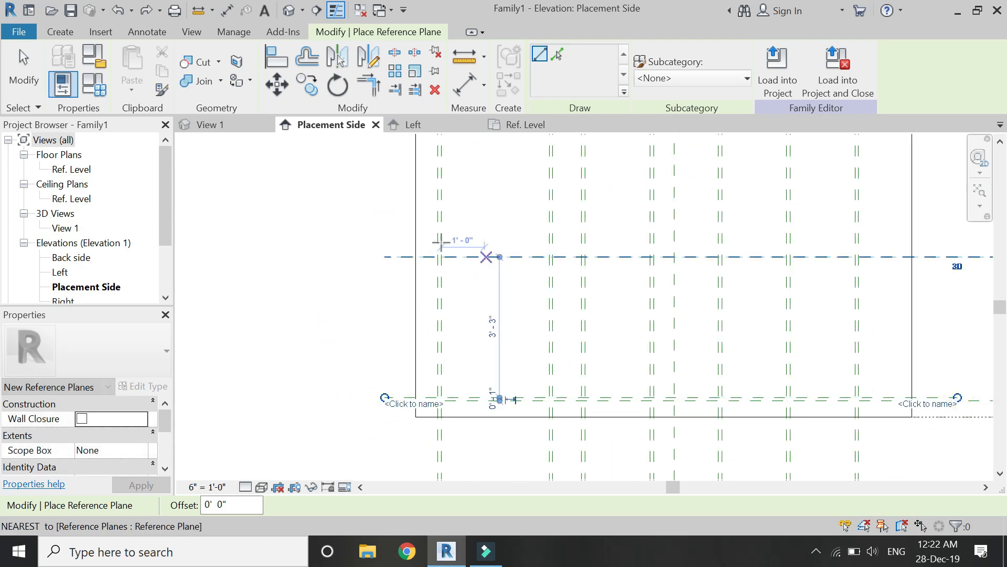
Step: Draw two more closely spaced horizontal reference planes above the upper one, the first about 2" above it
click(385, 249)
scroll(385, 250, down, 2)
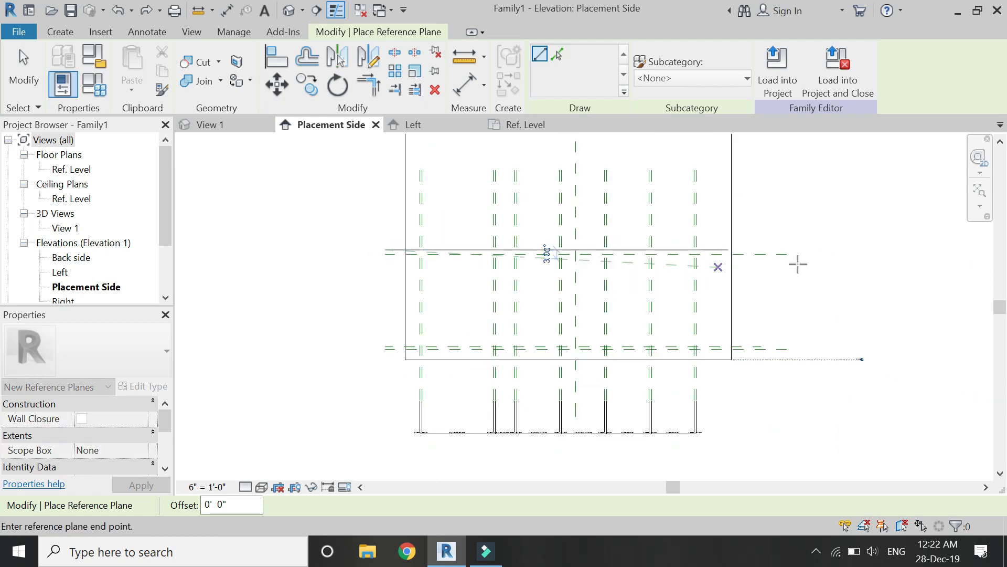
click(812, 250)
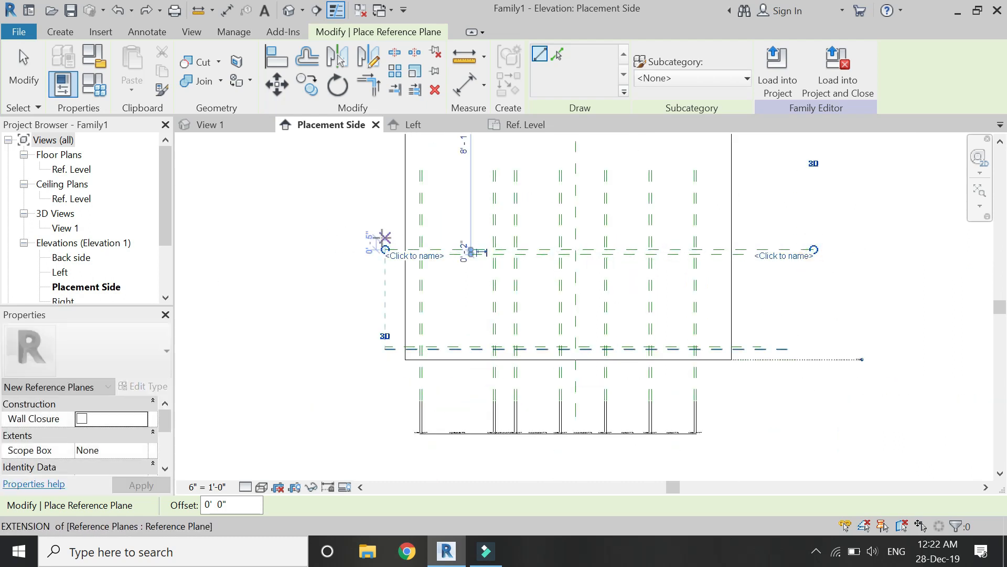
scroll(378, 236, up, 3)
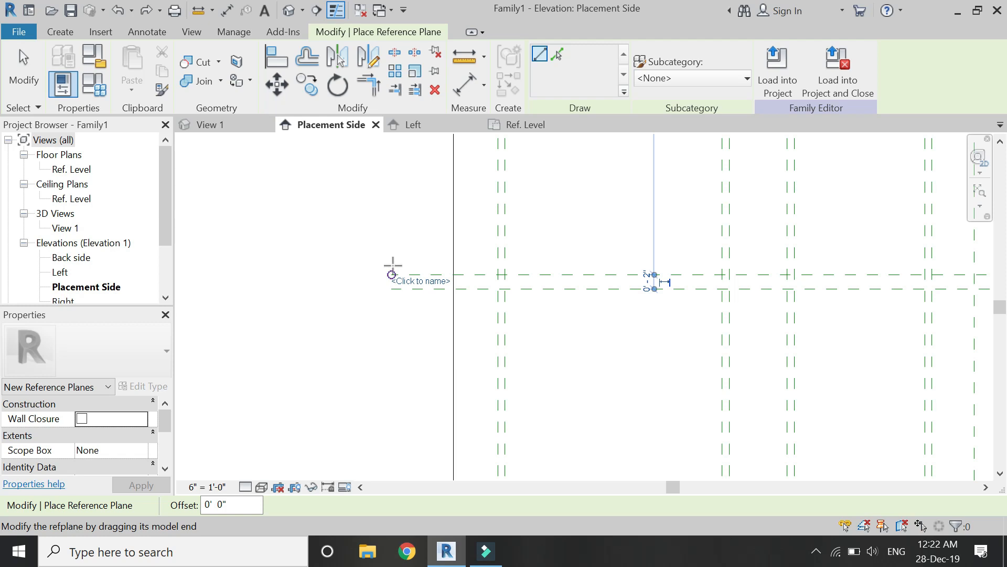
click(393, 259)
scroll(391, 258, down, 2)
click(915, 251)
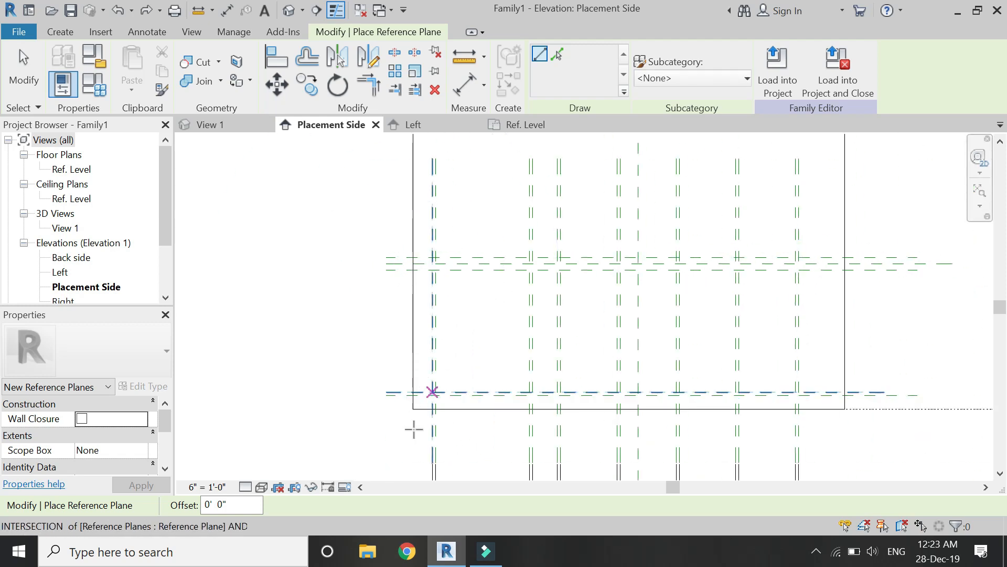
Step: Place an aligned dimension between the wall's base and the lowest horizontal reference plane, beyond the wall's near end
key(Escape)
key(Escape)
key(d)
key(i)
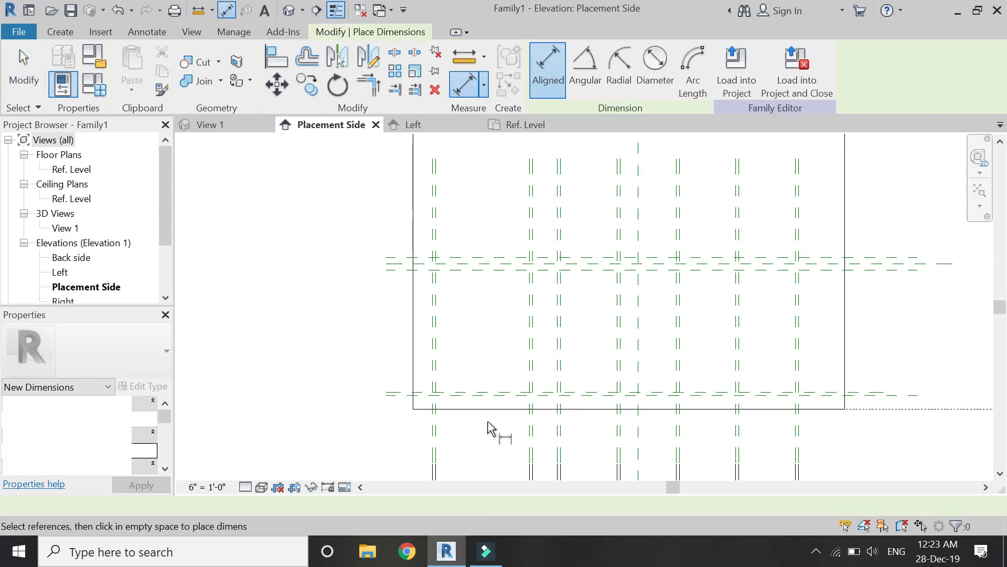
scroll(488, 427, up, 1)
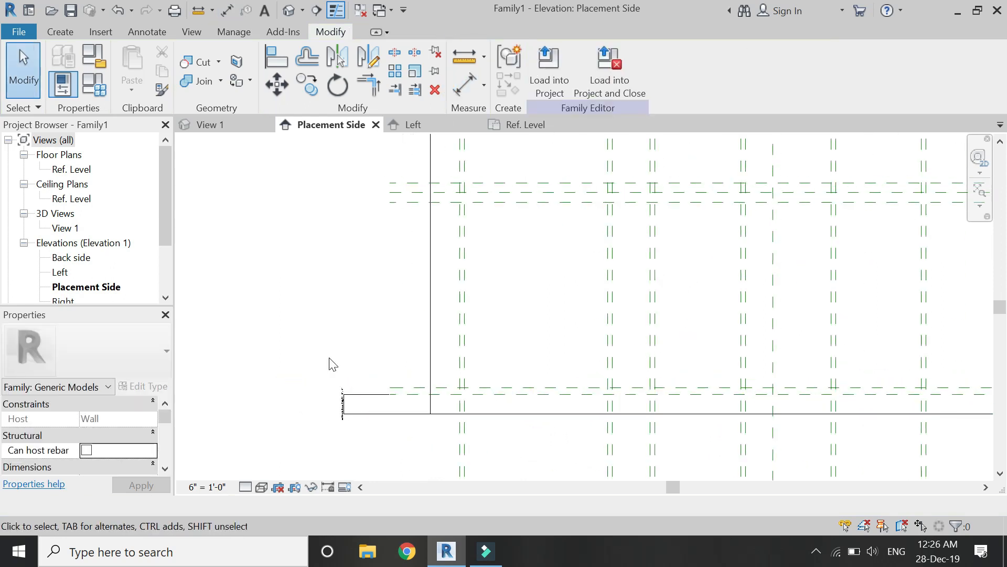
Step: Place an aligned dimension between the lowest and the topmost horizontal reference planes
scroll(313, 294, up, 1)
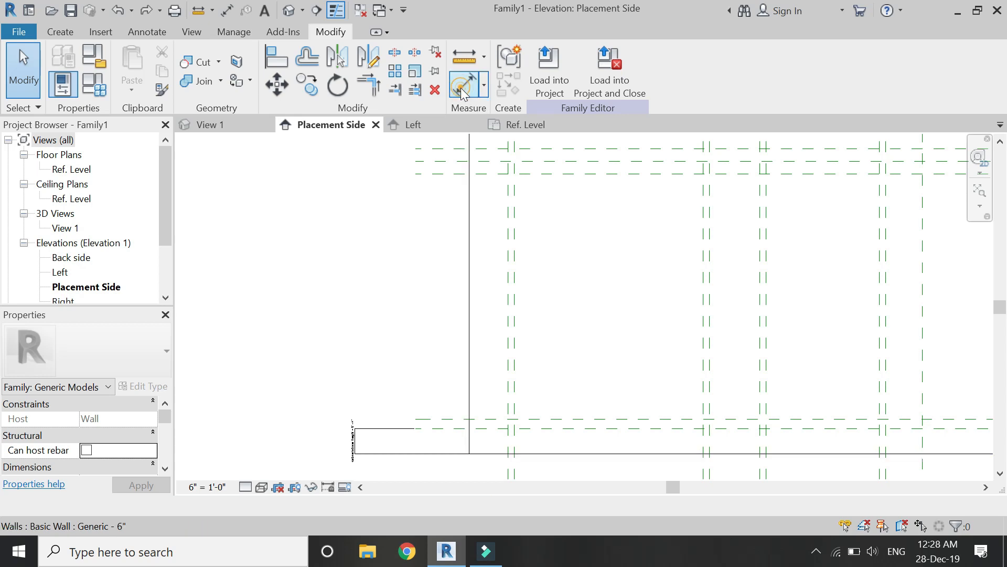
key(d)
key(i)
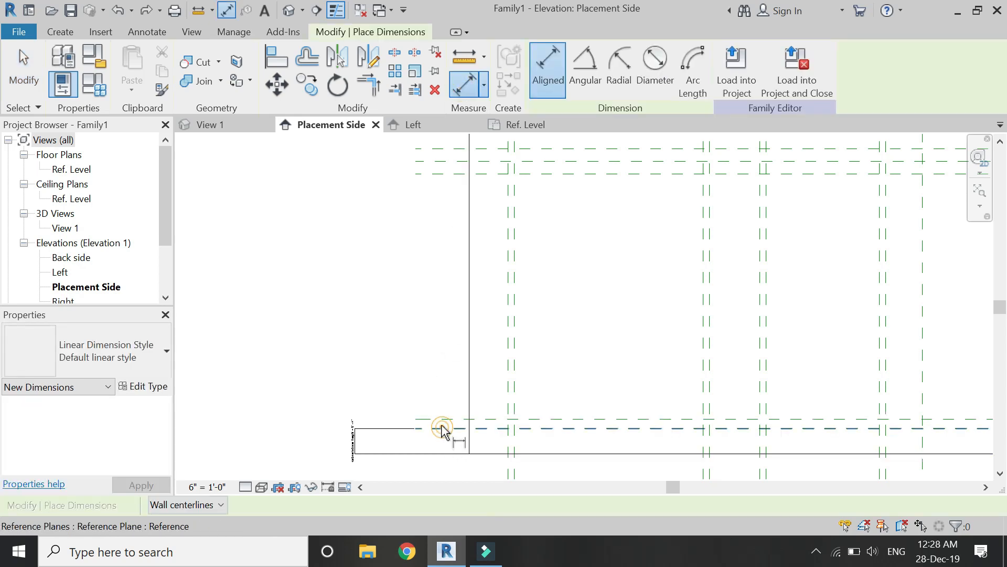
click(427, 149)
click(361, 167)
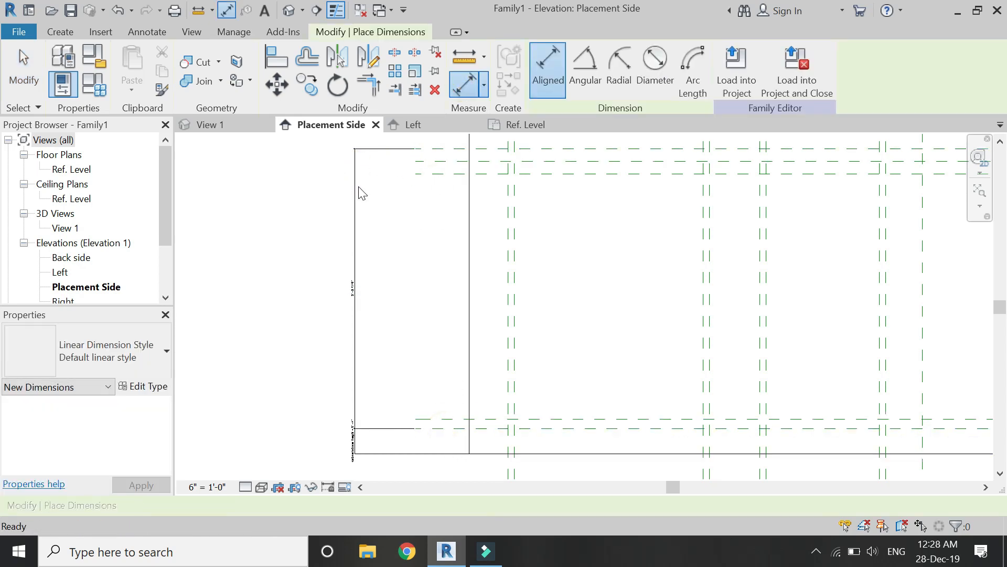
key(Escape)
Step: Label the overall vertical dimension with a new type parameter named "total height of cabinets"
click(356, 185)
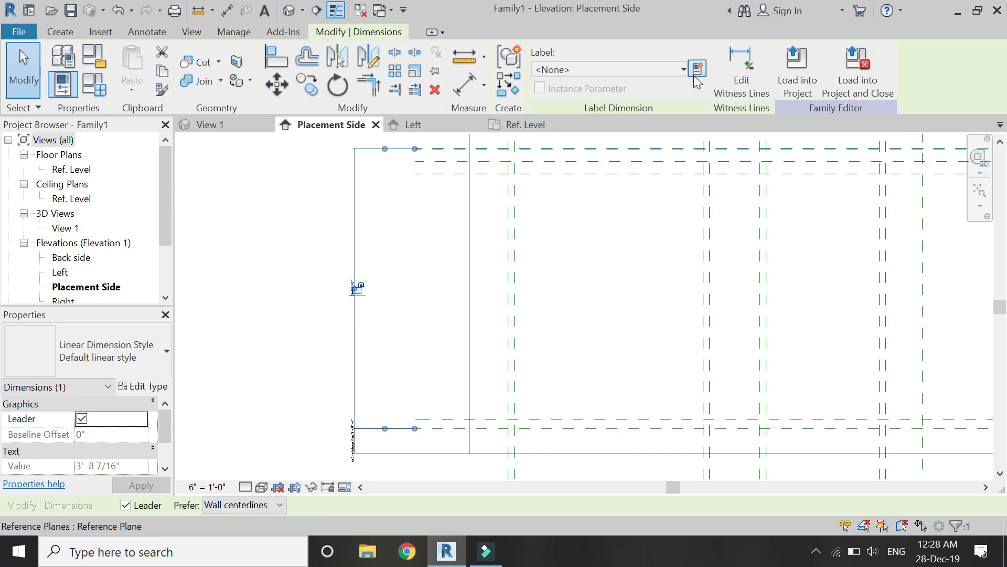
click(697, 69)
text(t)
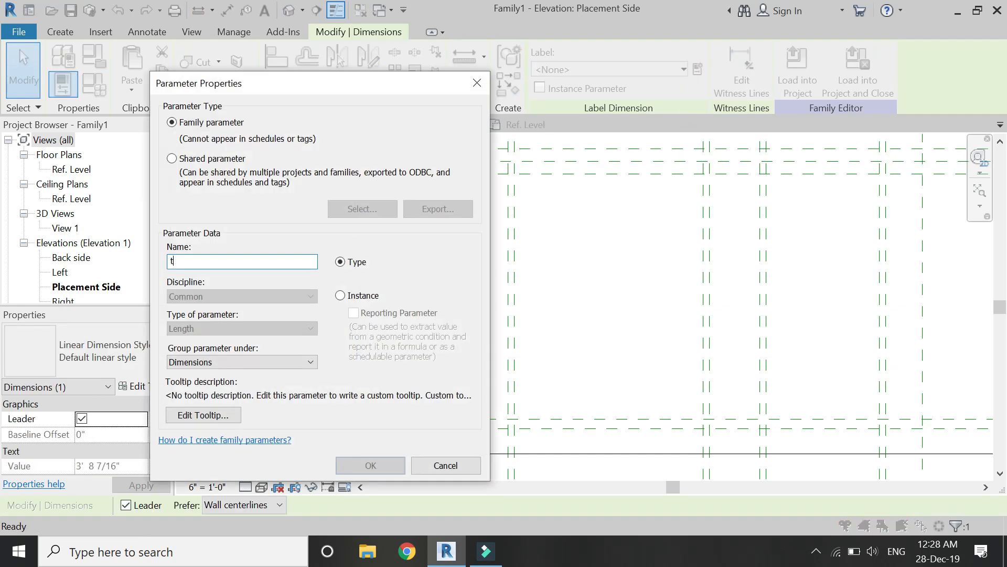
text(otal height of cabinets)
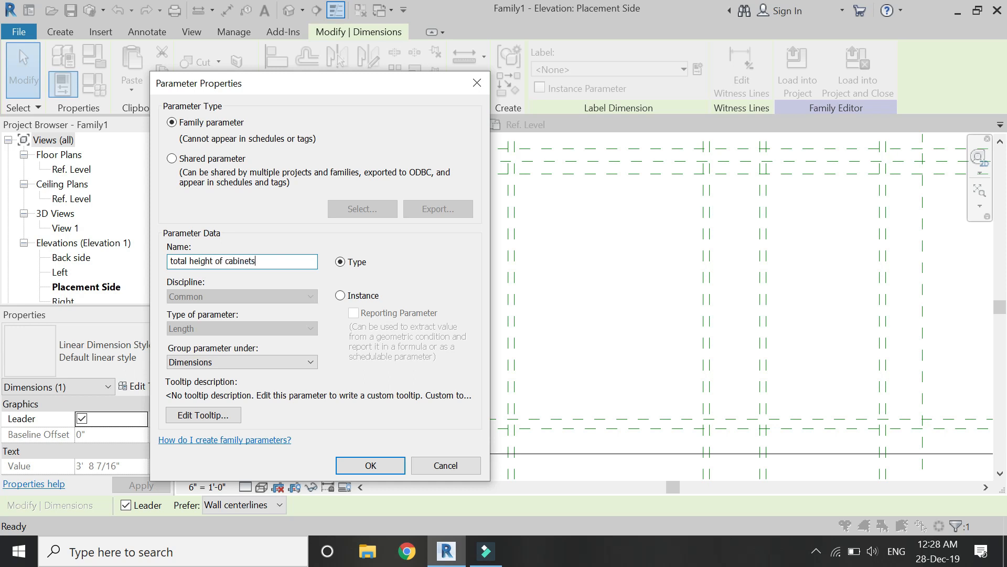
key(Return)
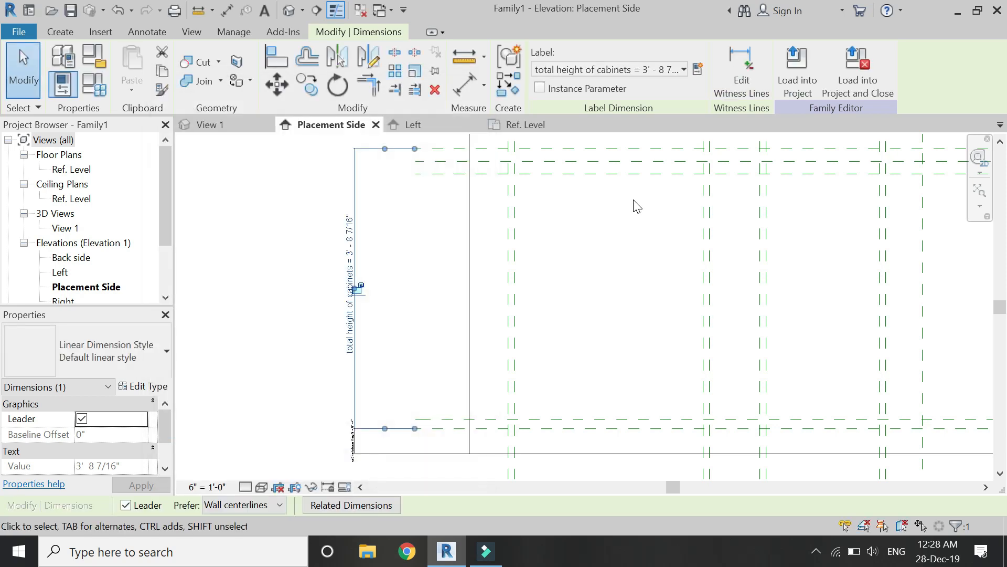
Step: Set the family's "total height of cabinets" parameter to 32"
click(63, 84)
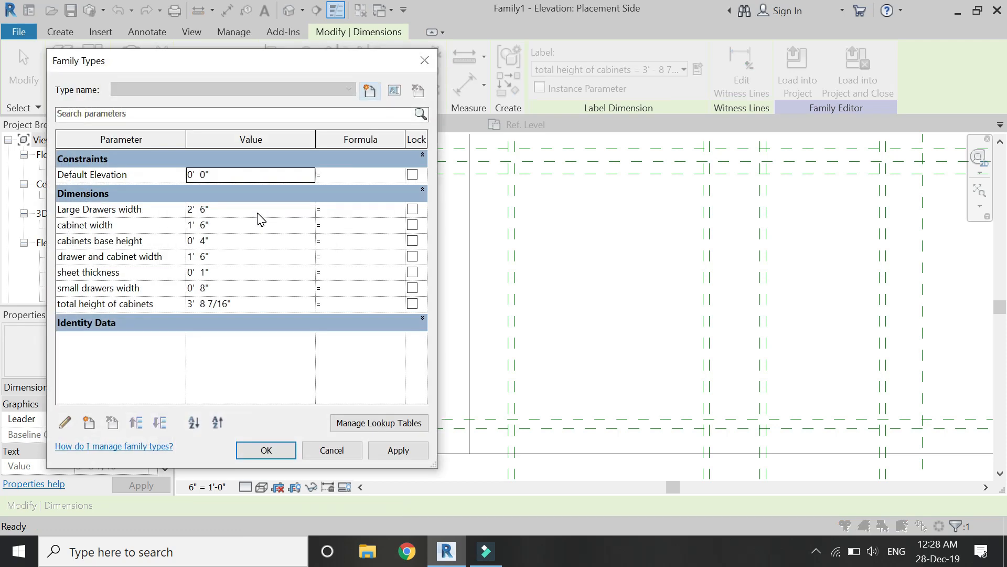
click(265, 296)
text(32)
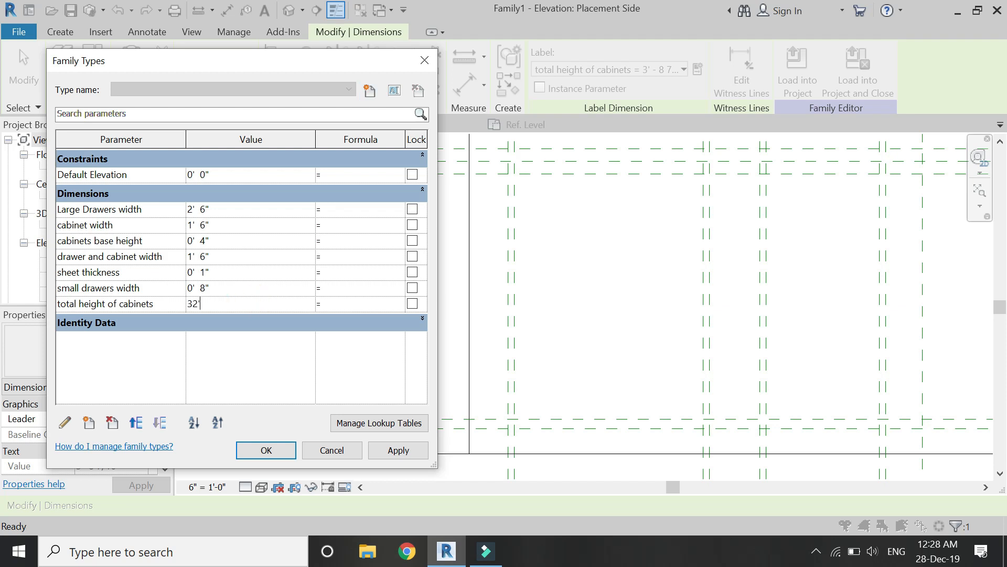
text(")
key(Tab)
click(266, 450)
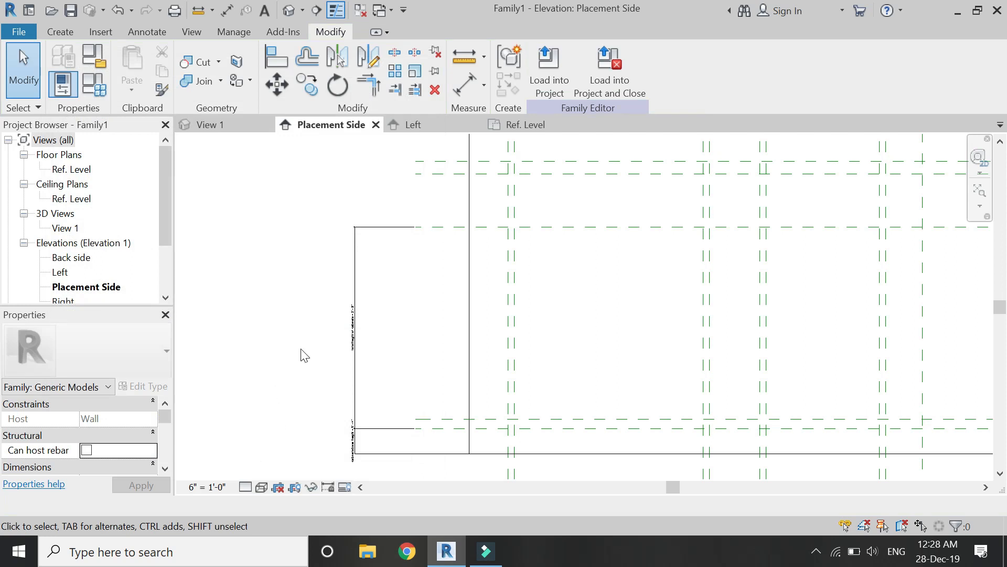
Step: Move the two closely spaced upper reference planes down together to just below the plane that sets the total cabinet height
click(431, 174)
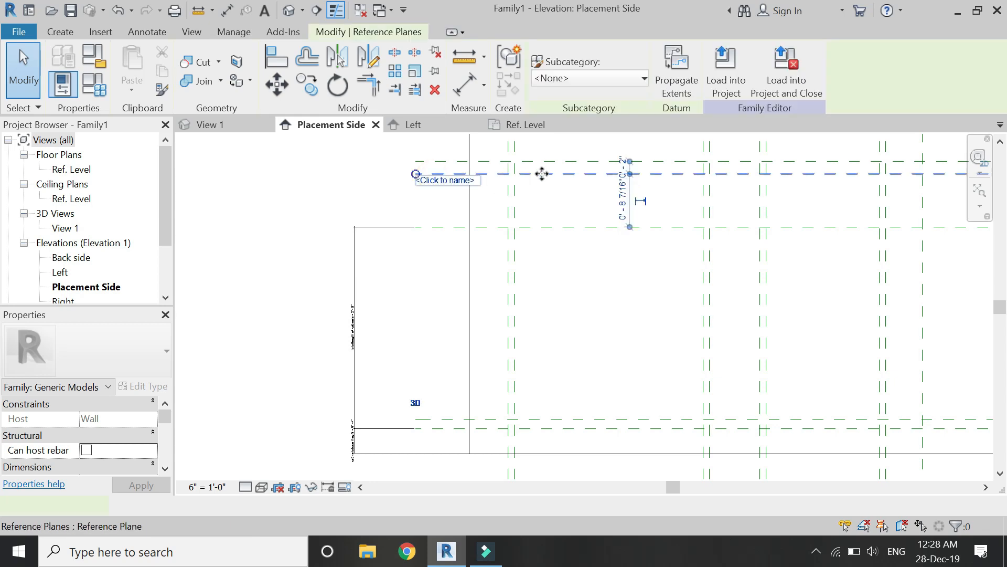
ctrl+click(550, 161)
click(276, 84)
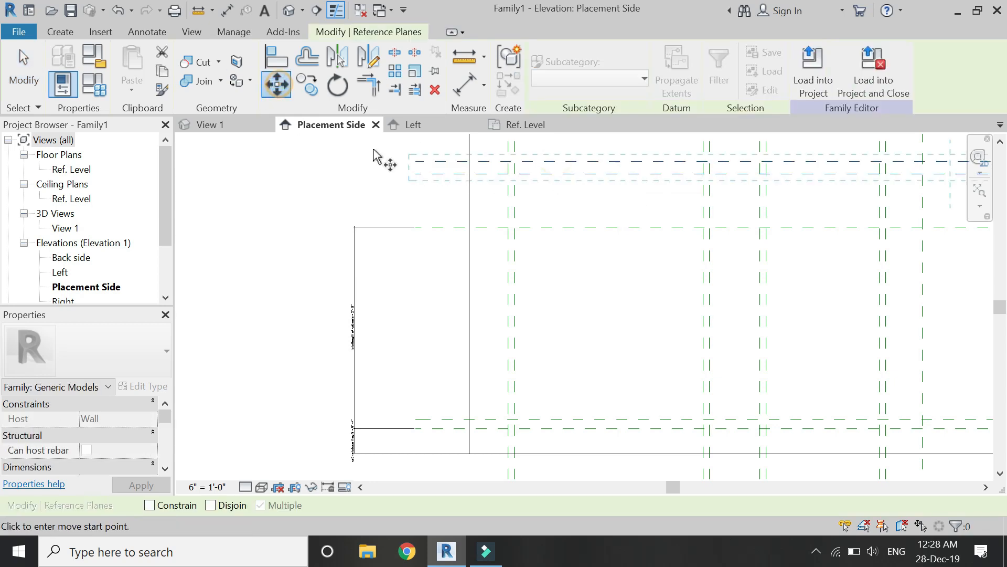
click(416, 165)
click(418, 247)
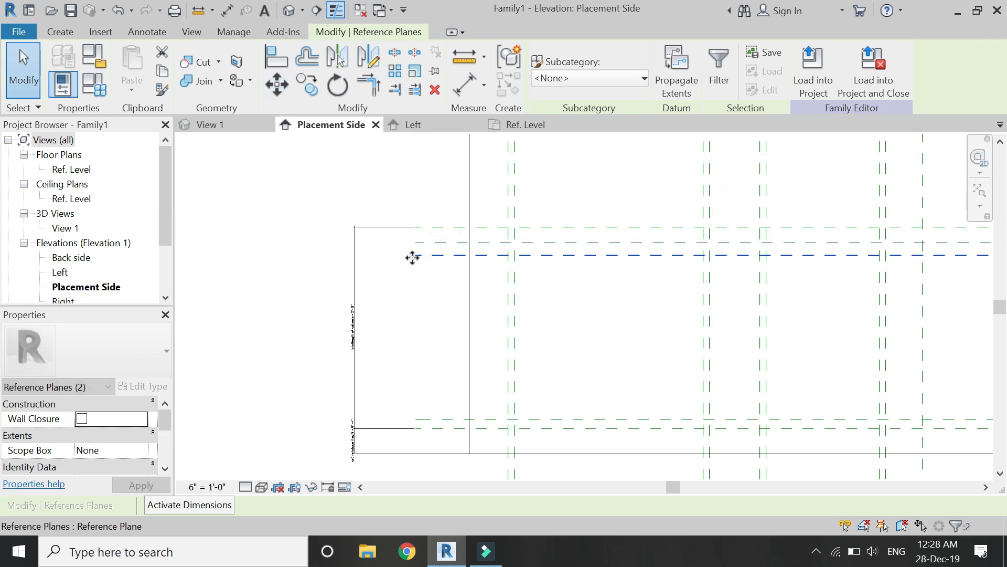
Step: Place a pair of aligned dimensions between the three upper horizontal reference planes, near their ends beyond the wall
key(Escape)
key(d)
key(i)
click(443, 248)
click(401, 248)
click(442, 247)
click(443, 257)
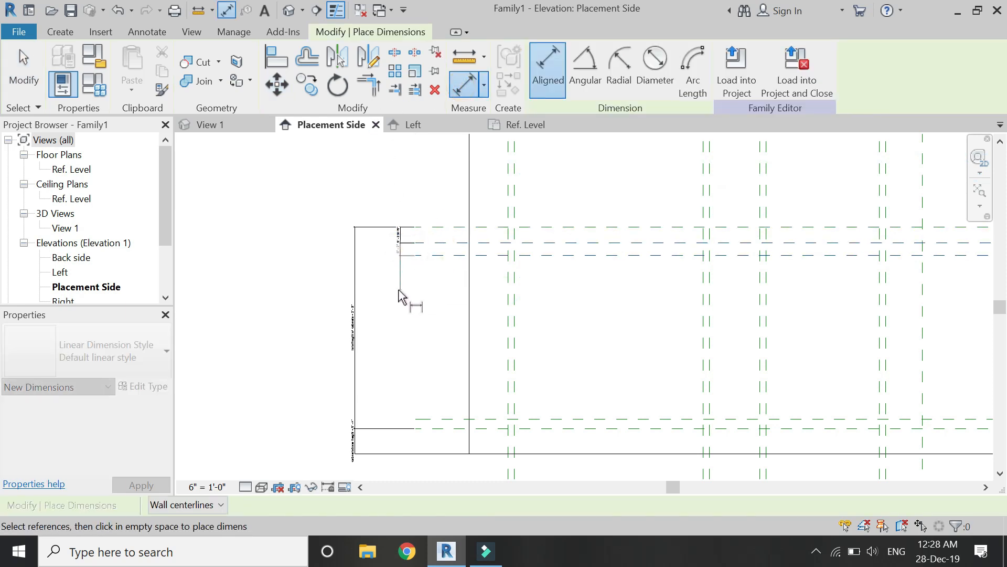
click(398, 294)
scroll(401, 239, up, 5)
key(Escape)
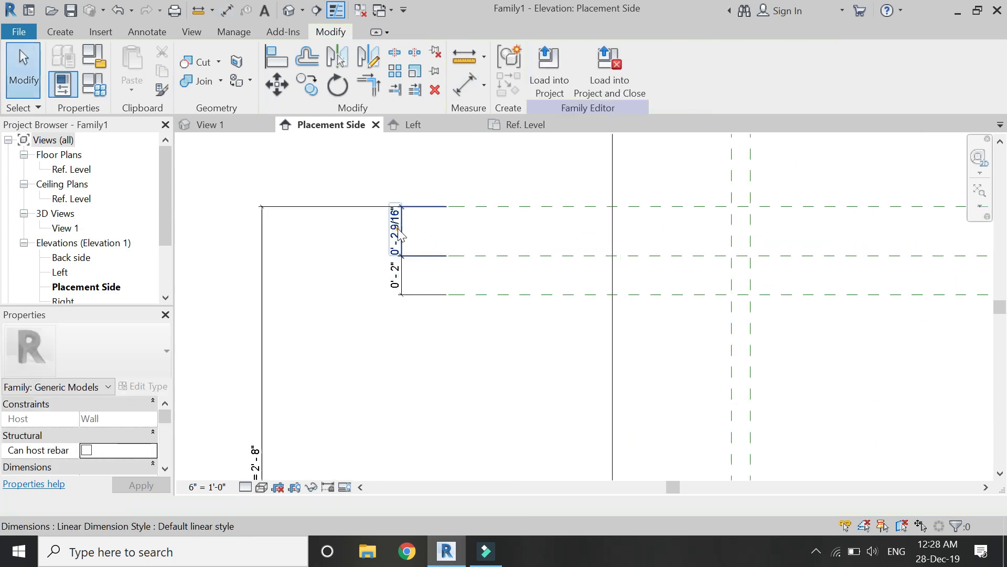
Step: Label the dimension between the two topmost horizontal reference planes with a new type parameter named "granite top"
click(398, 235)
click(698, 69)
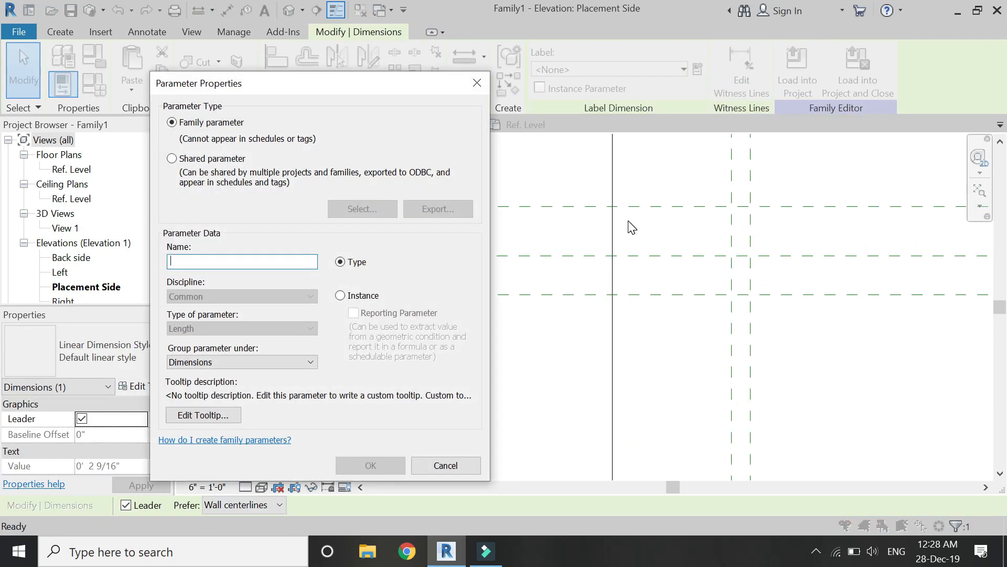
text(gr)
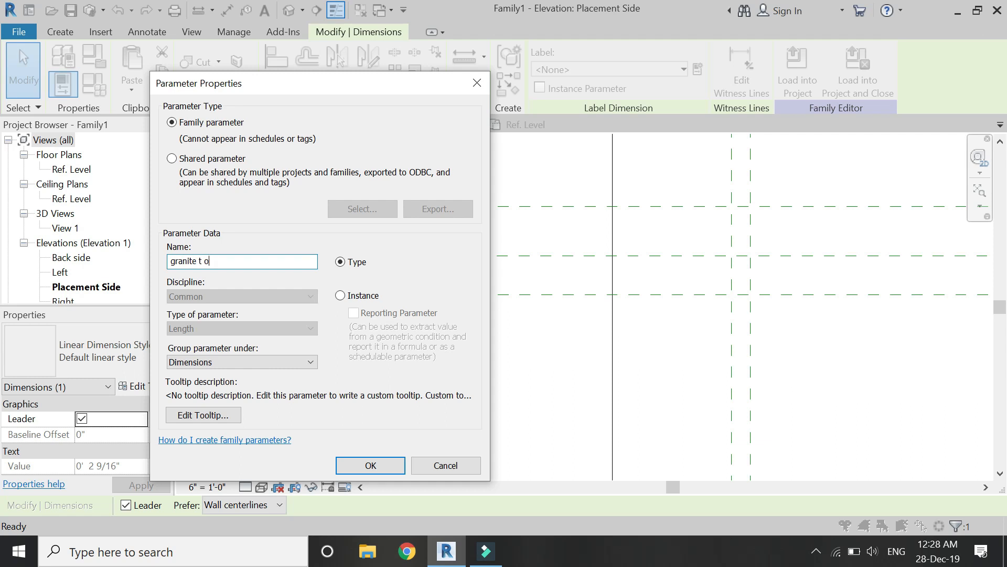
text(anite top)
key(Return)
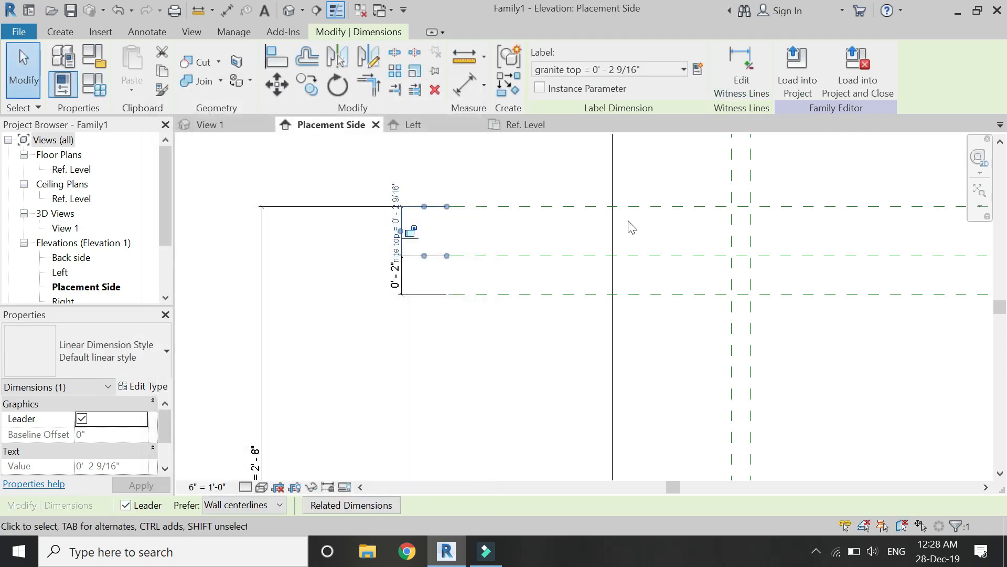
click(622, 222)
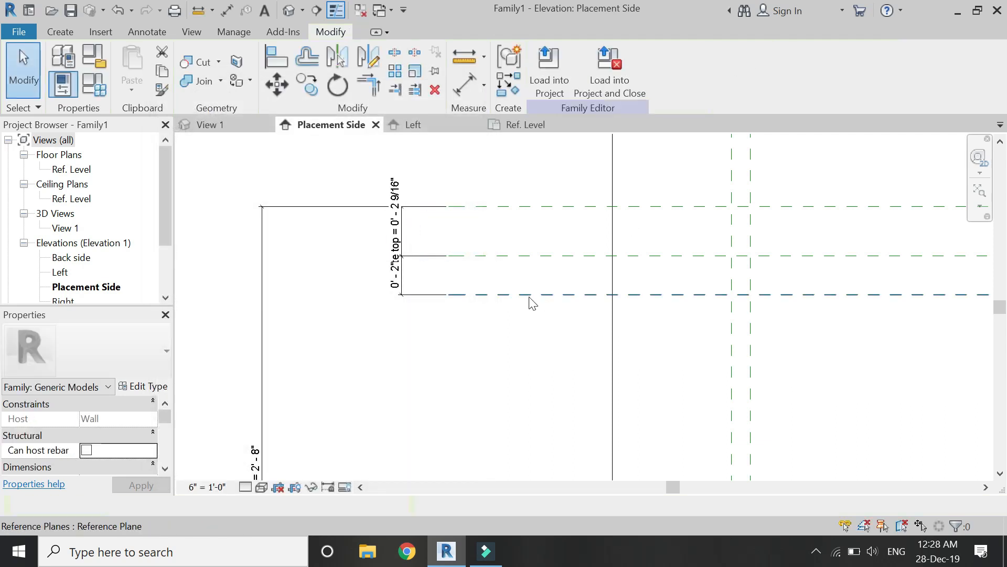
Step: Set the "granite top" parameter to 1/2" in the family types
click(395, 228)
click(95, 83)
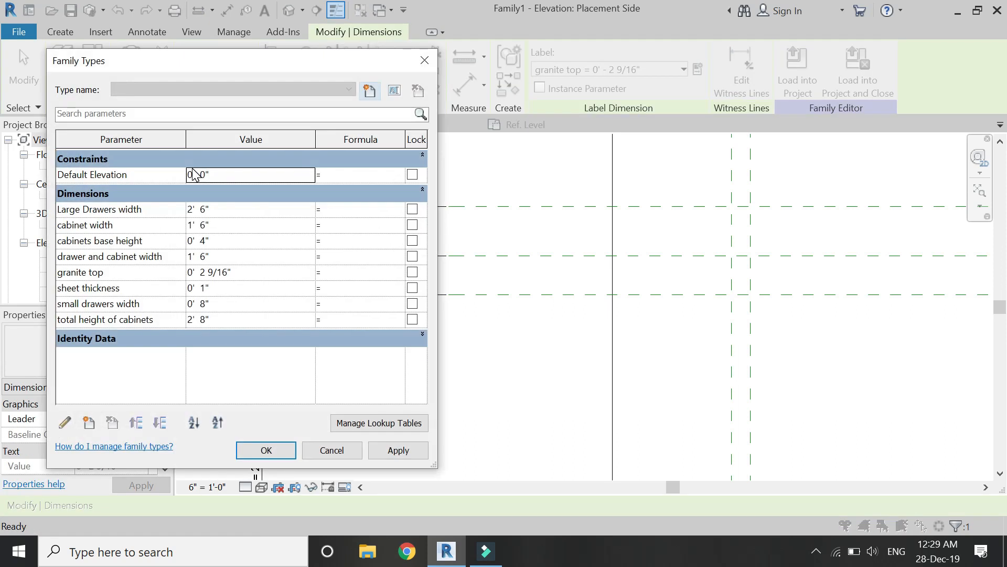
click(254, 270)
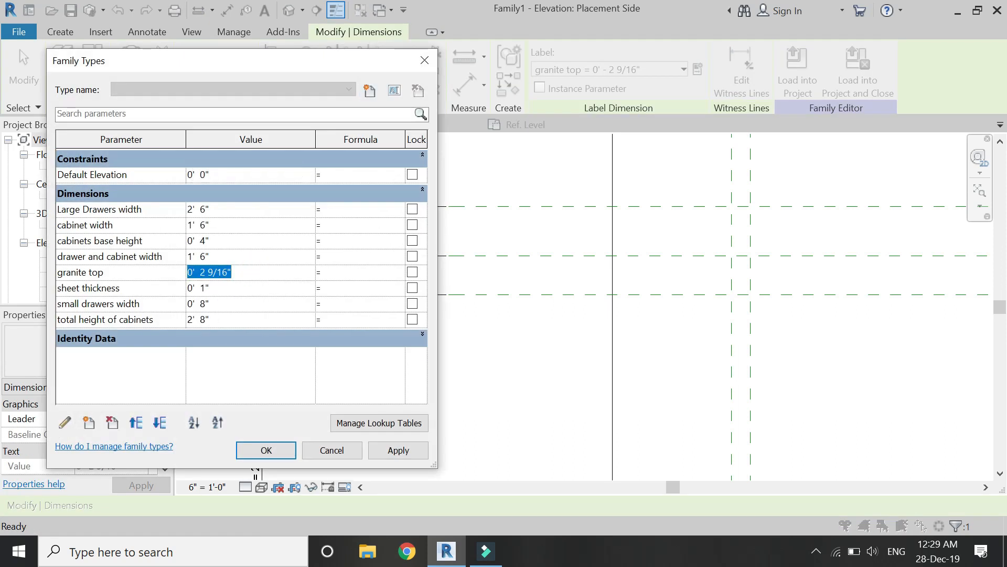
text(0.5)
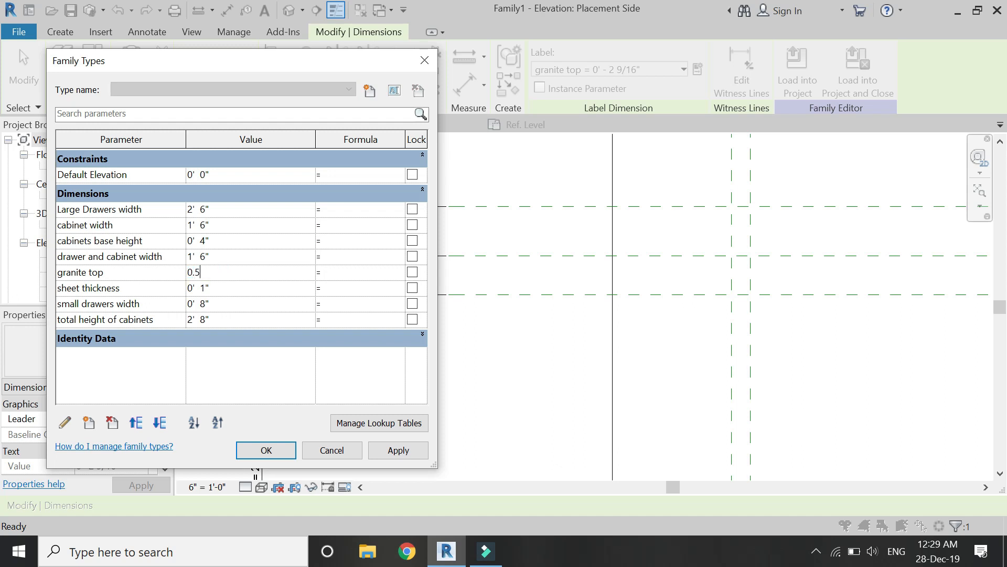
key(Tab)
click(258, 450)
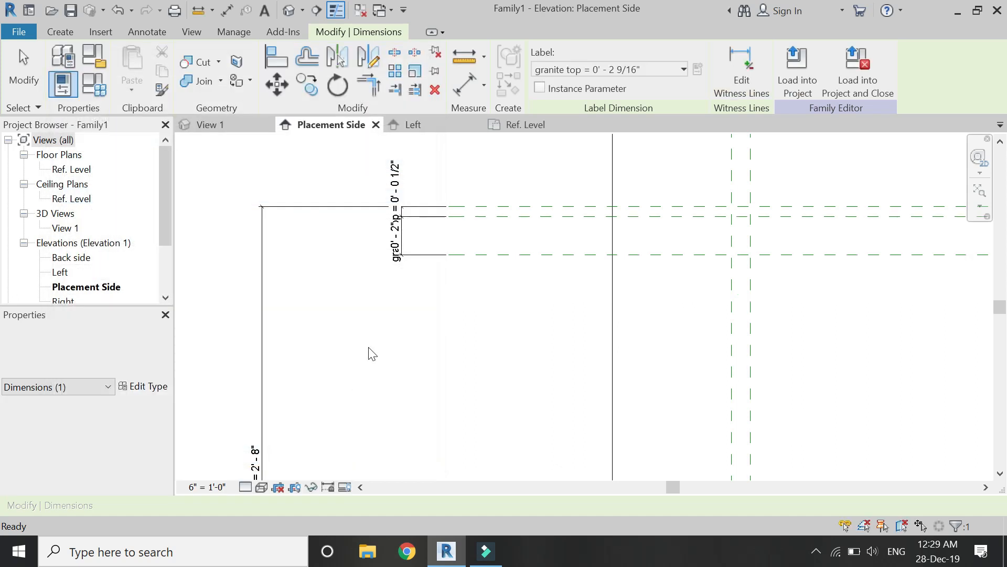
Step: Place an aligned dimension between the two lower horizontal reference planes, just beyond the wall's near end
click(399, 184)
scroll(408, 165, down, 3)
scroll(403, 441, up, 3)
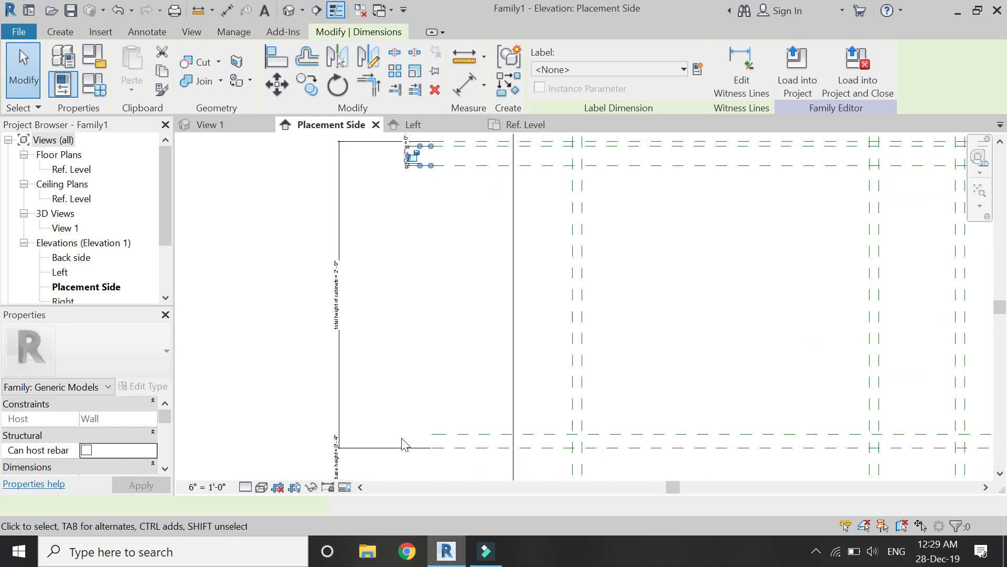
click(459, 95)
click(526, 453)
click(524, 431)
click(415, 382)
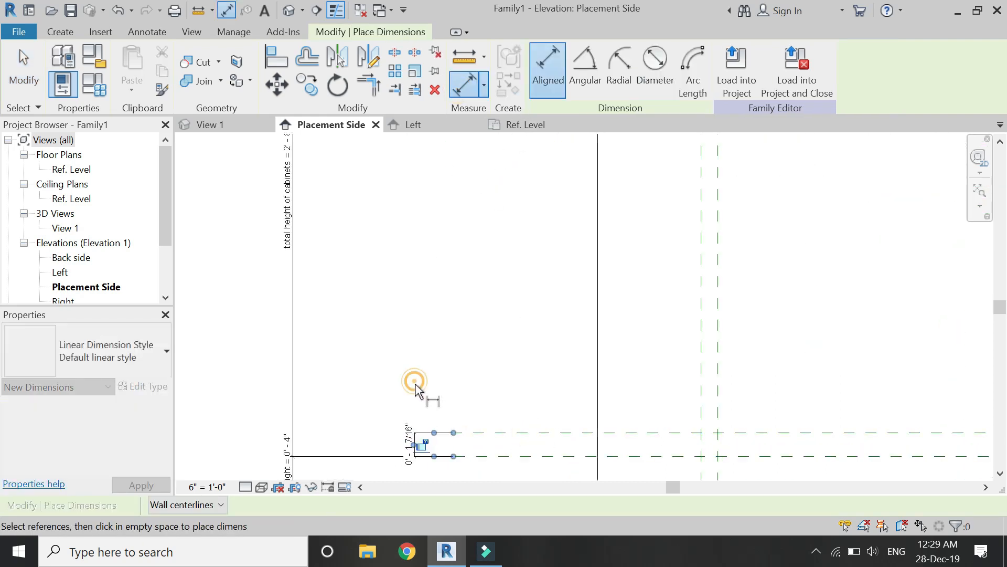
key(Escape)
scroll(407, 435, down, 3)
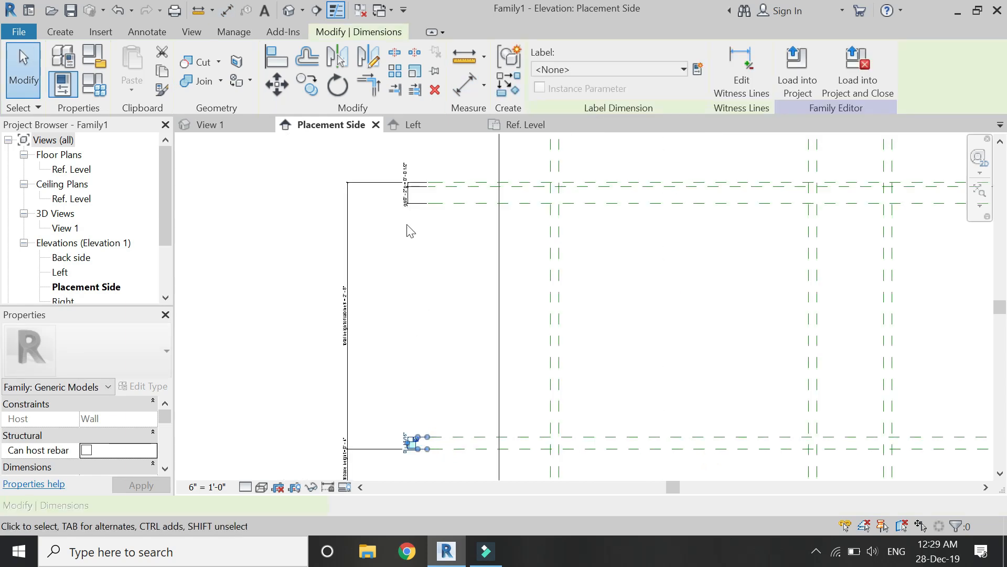
Step: Label the dimension below the granite top and the one between the two lower planes with the existing "sheet thickness" parameter
ctrl+click(405, 192)
click(665, 67)
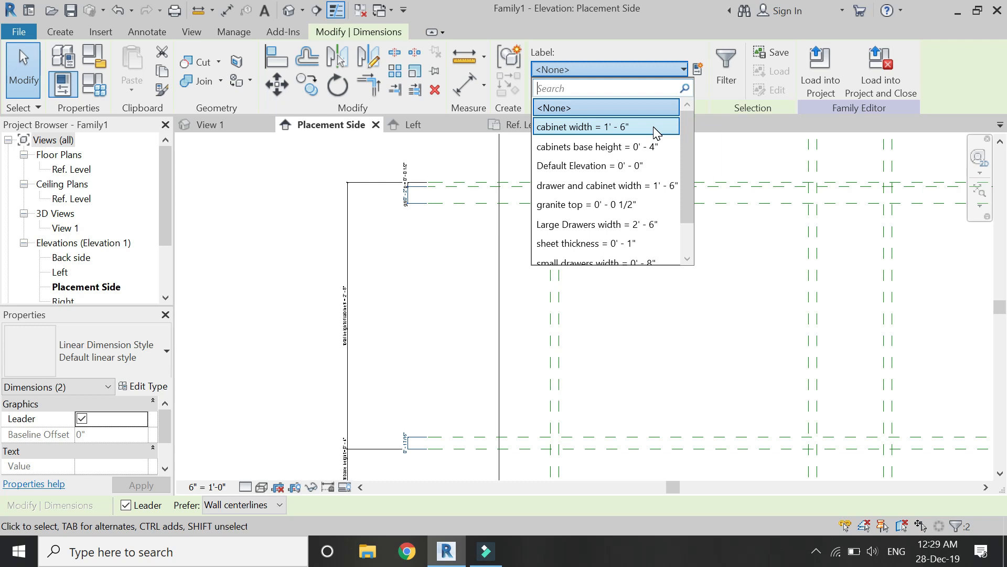
scroll(625, 194, down, 1)
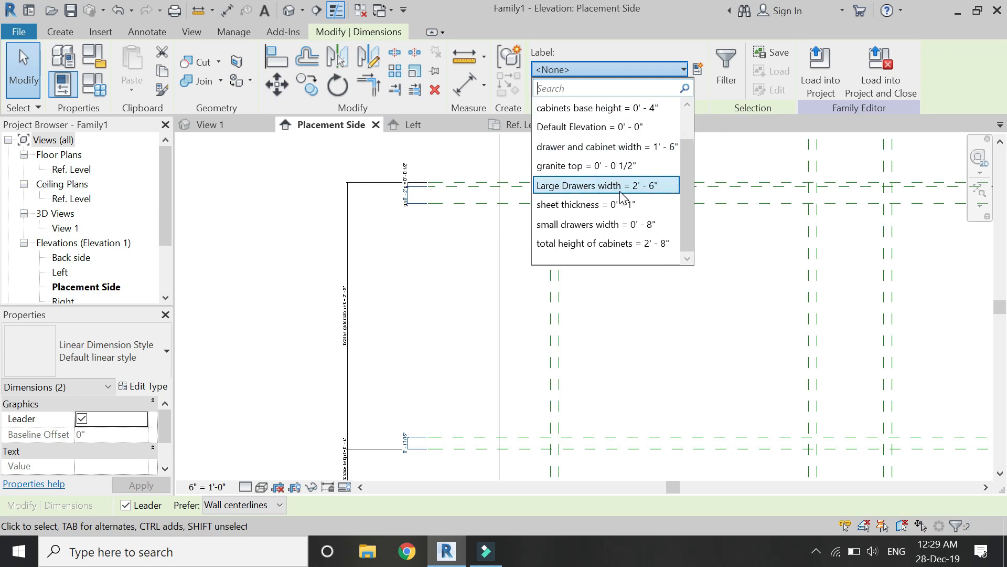
scroll(623, 198, up, 1)
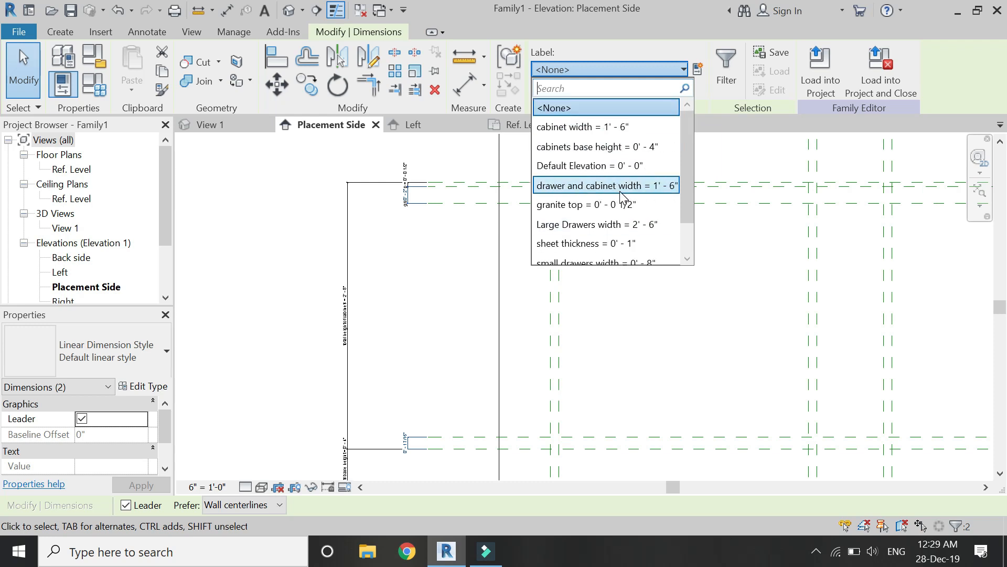
click(628, 244)
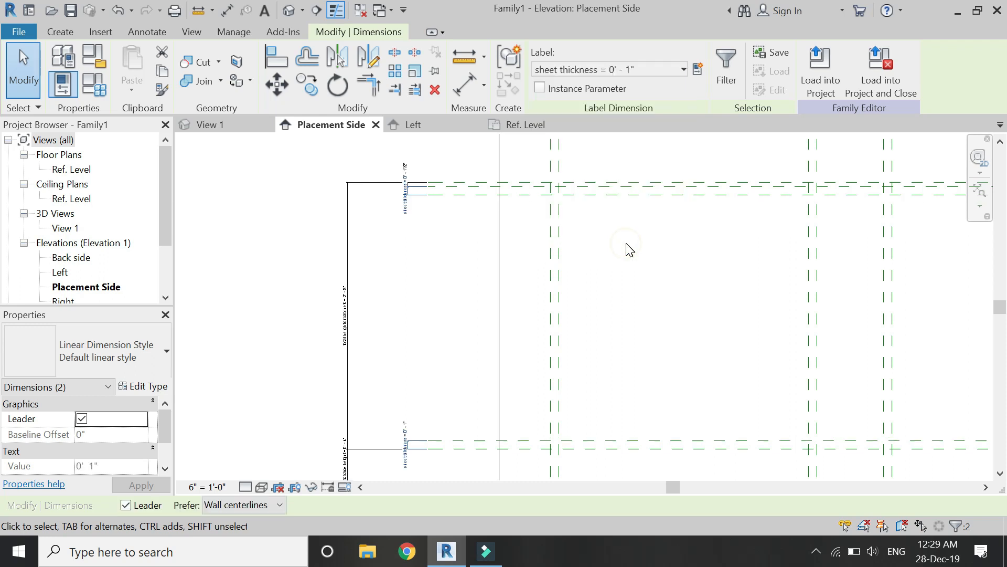
click(678, 340)
scroll(457, 223, down, 2)
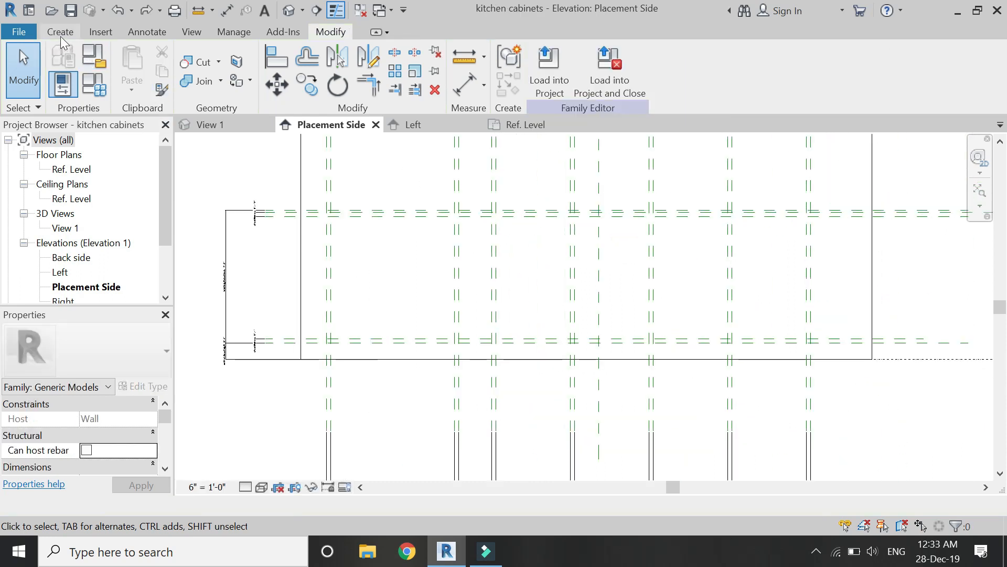
Step: Start an extrusion and set its work plane by picking the wall face
click(60, 31)
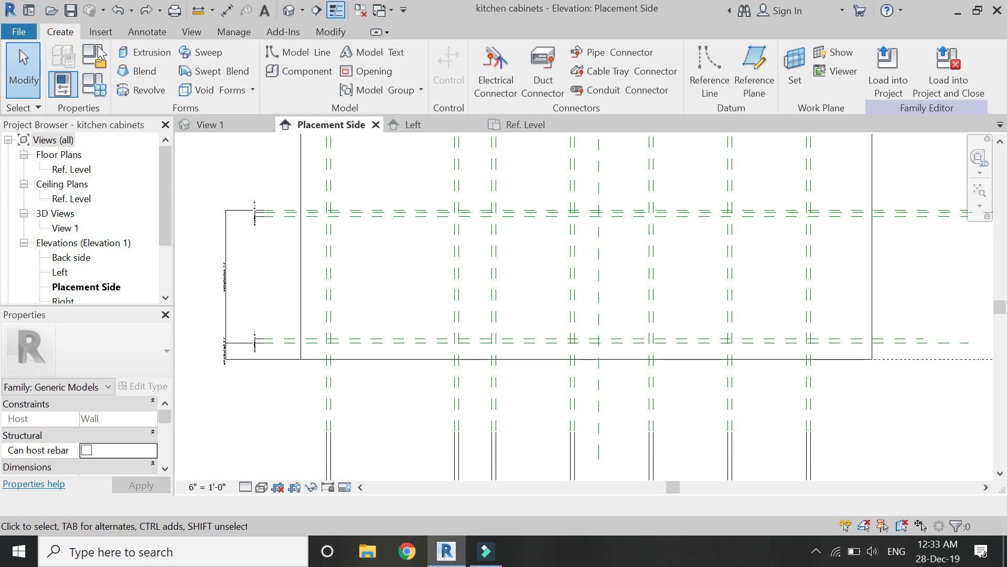
click(122, 52)
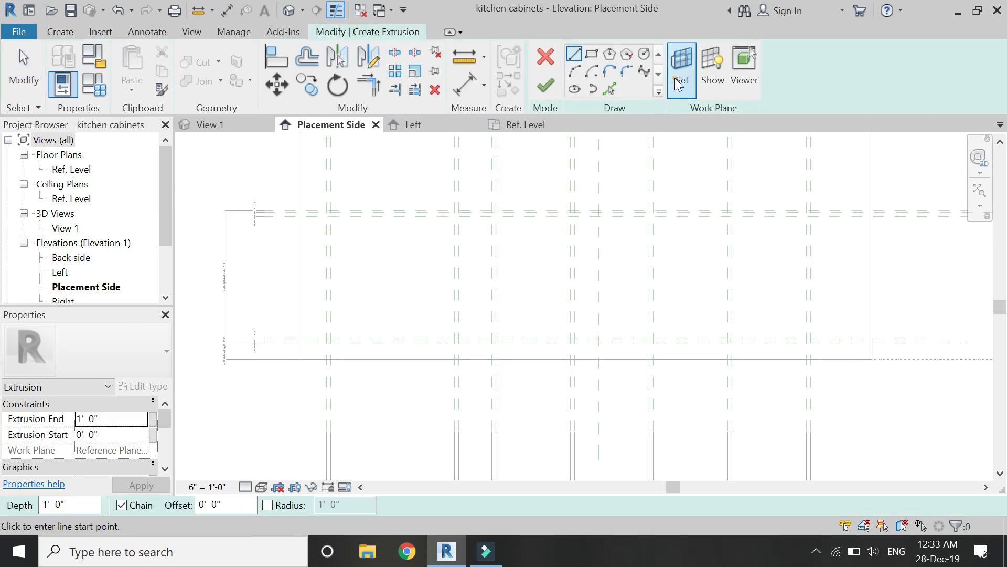
click(681, 68)
click(654, 377)
click(714, 445)
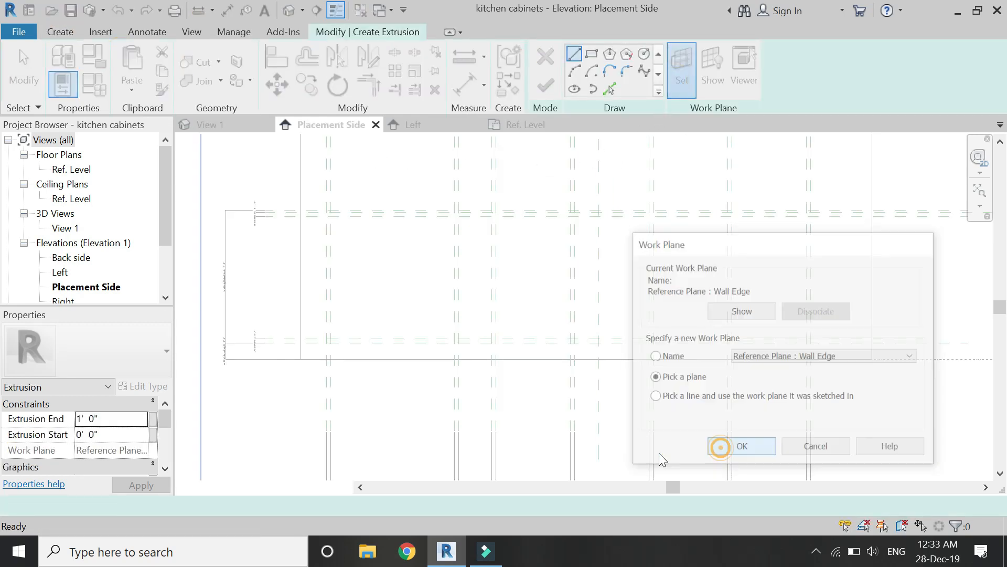
click(312, 356)
Step: Sketch a 9'-9" by 2'-7 1/2" rectangle between the outermost vertical planes, from the granite's underside plane to the lowest horizontal plane
click(592, 54)
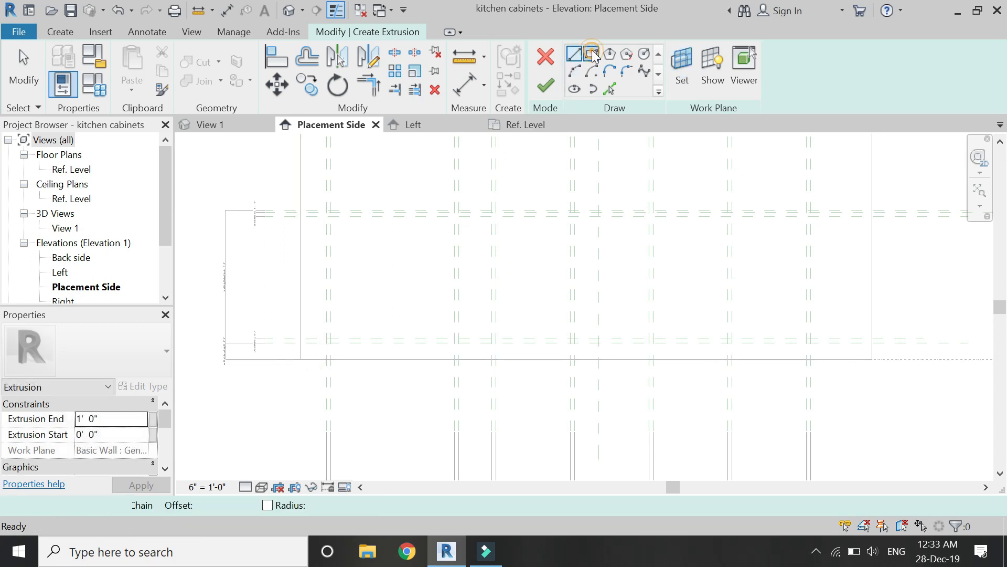
scroll(330, 202, up, 3)
scroll(327, 206, up, 2)
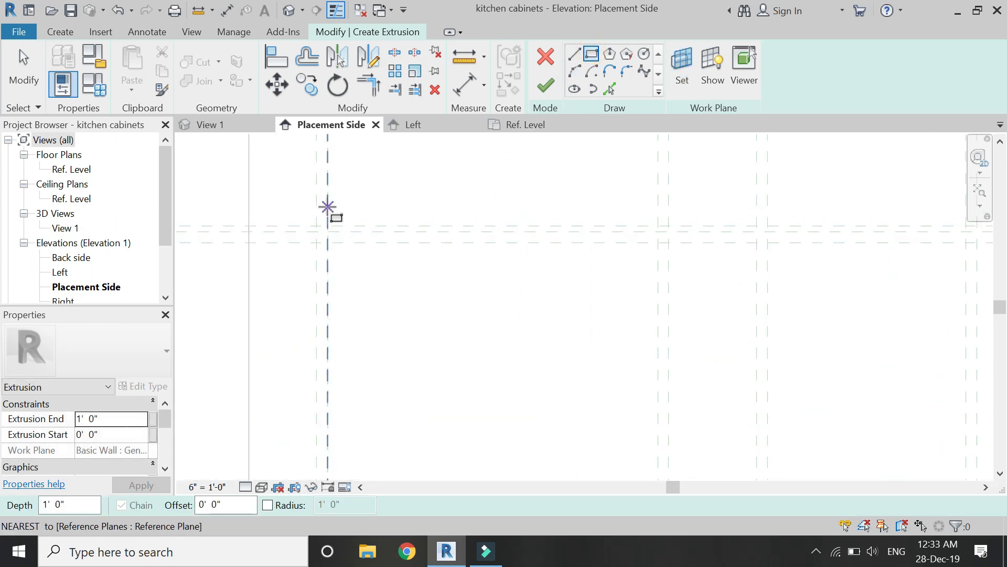
scroll(328, 206, up, 1)
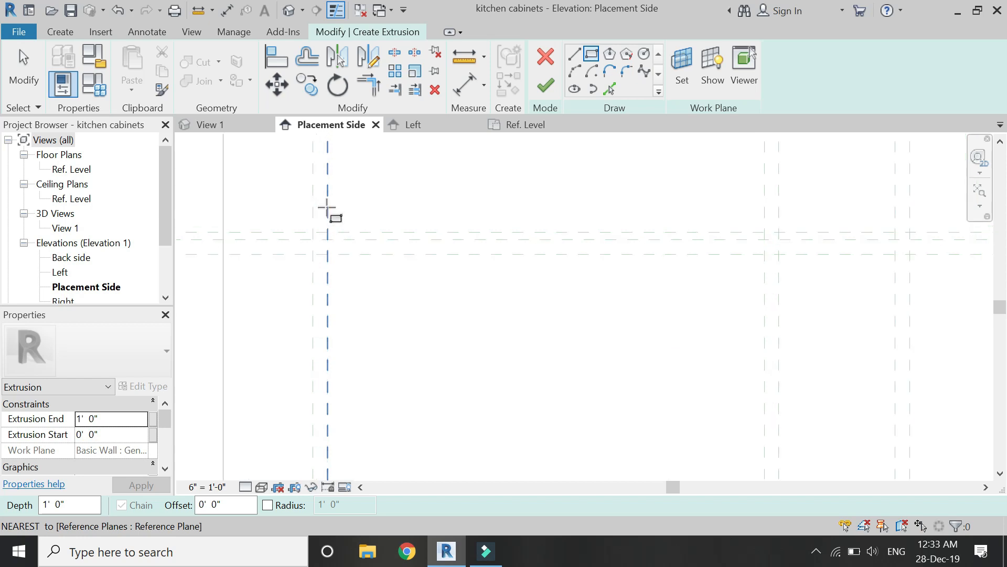
click(313, 239)
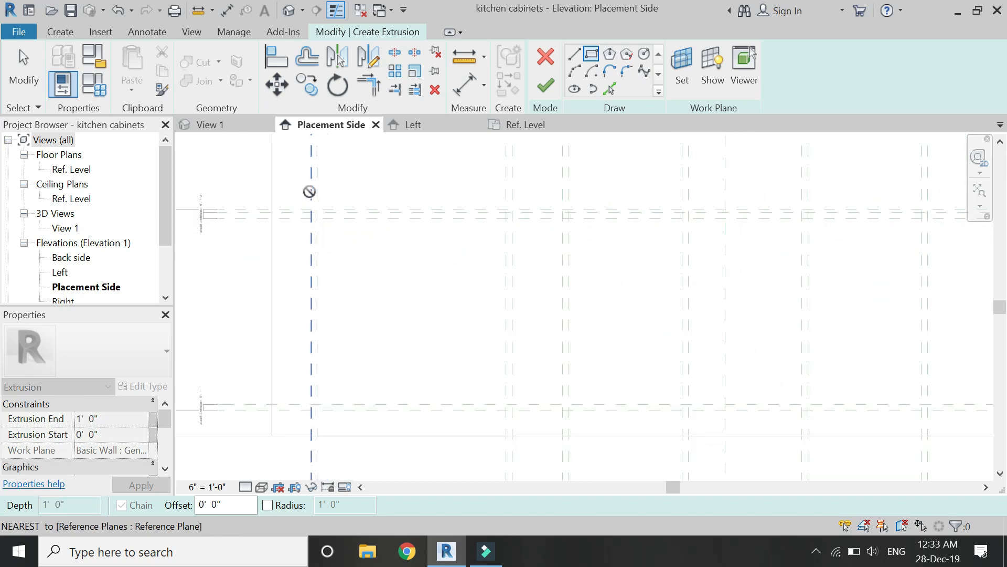
scroll(309, 191, down, 3)
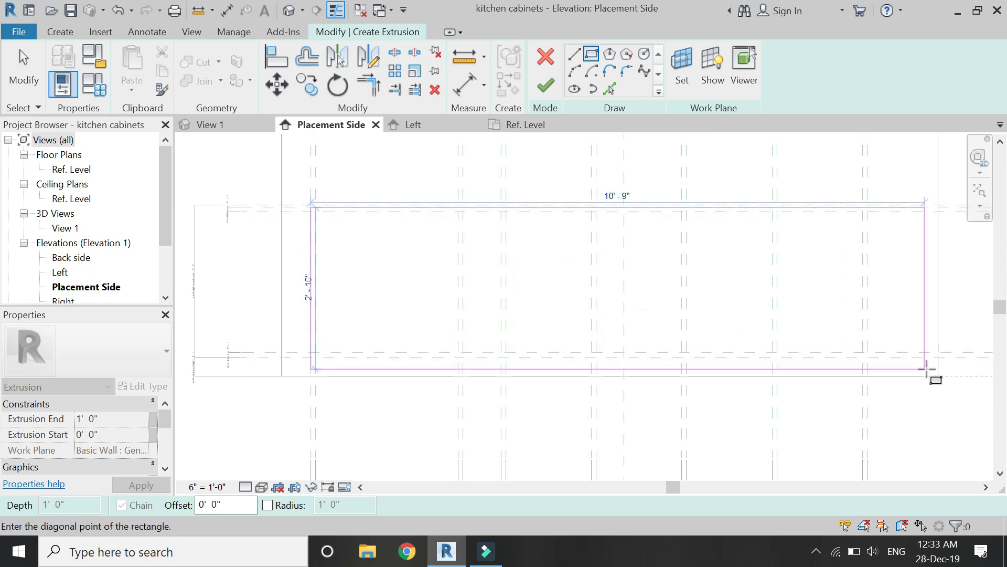
click(867, 364)
scroll(867, 363, up, 2)
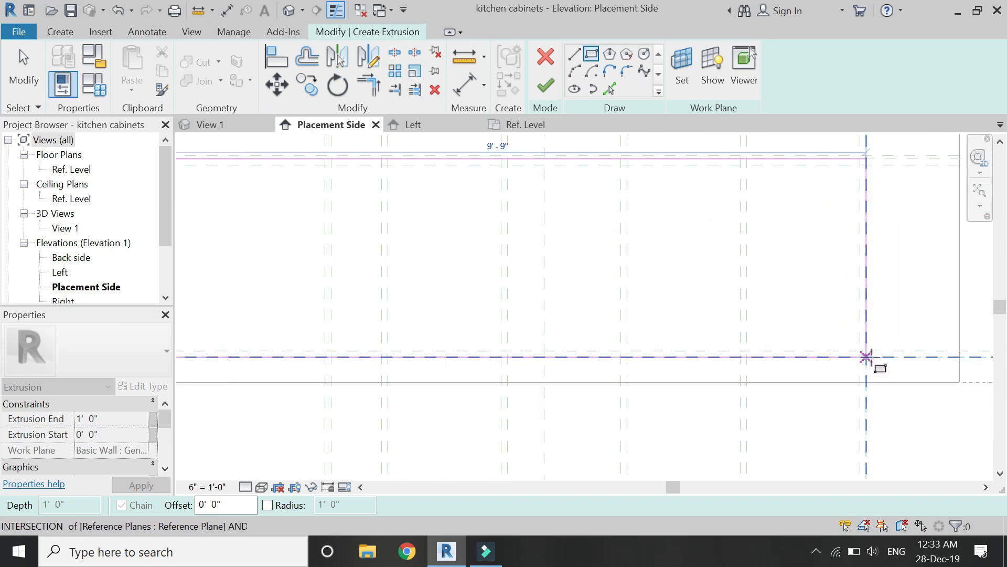
scroll(626, 373, down, 2)
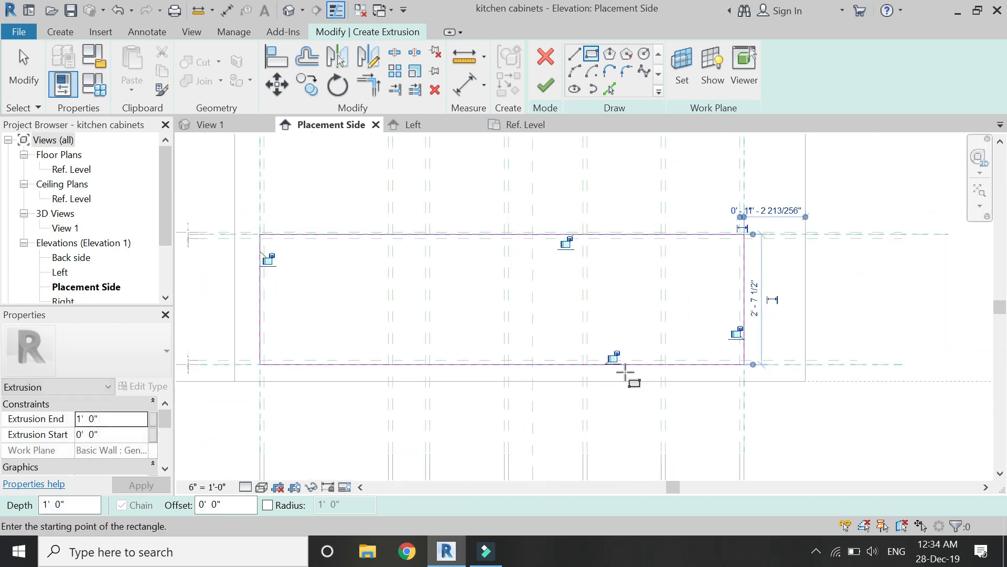
Step: Lock the rectangle's sides to the reference planes they lie on
click(559, 250)
click(728, 277)
click(567, 349)
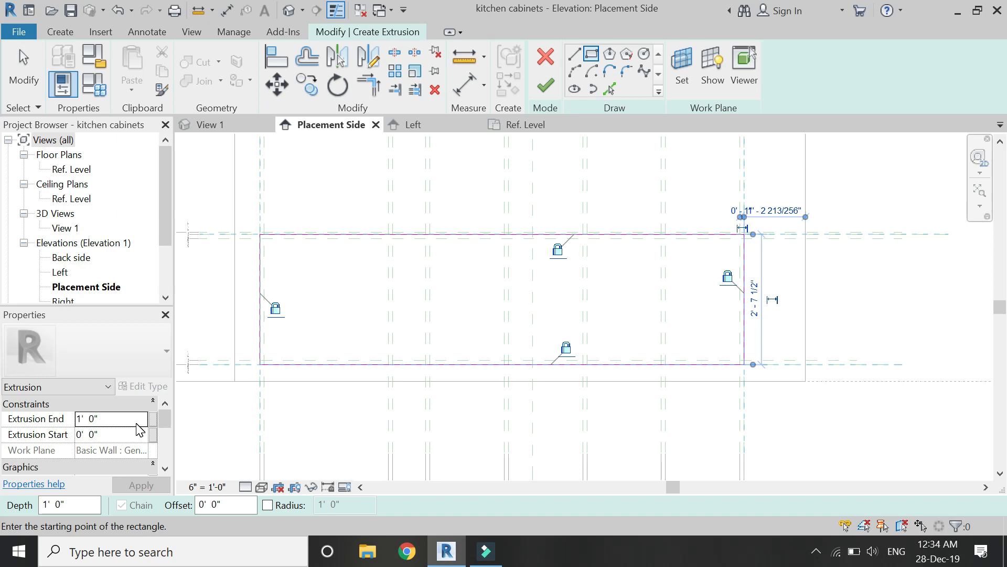
Step: Associate the extrusion's end with a new family type parameter named "total depth"
click(154, 422)
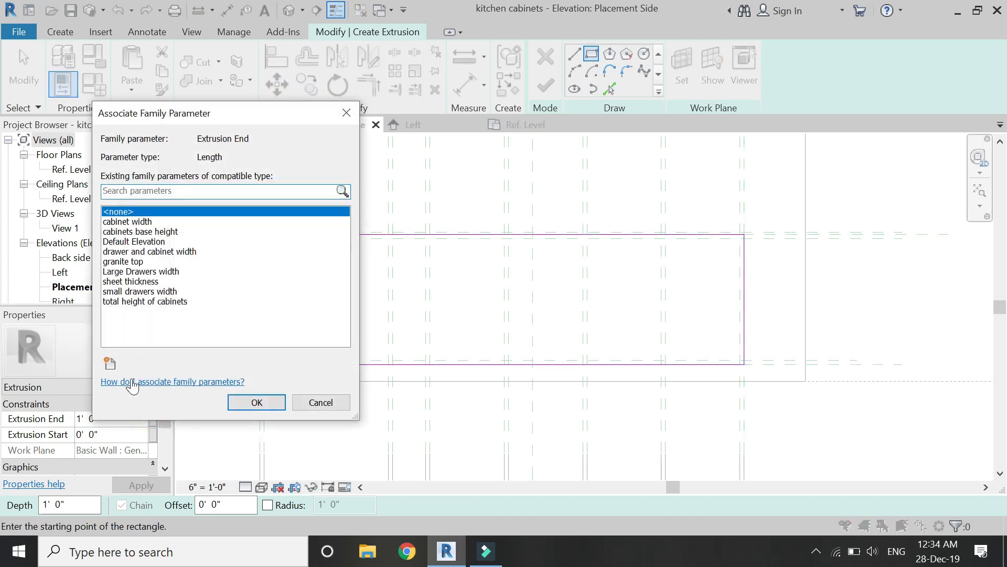
click(111, 363)
text(t)
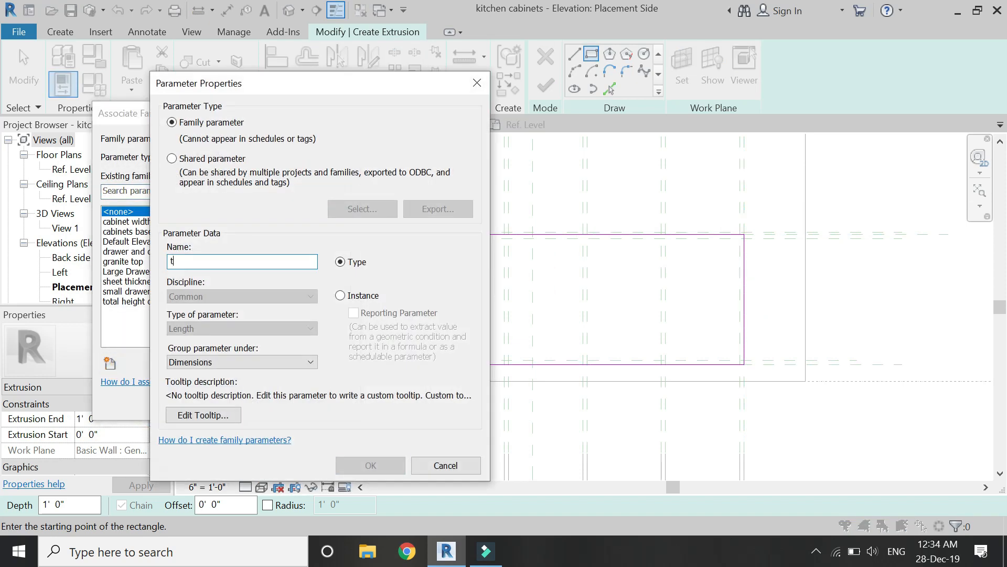
text(otal depth)
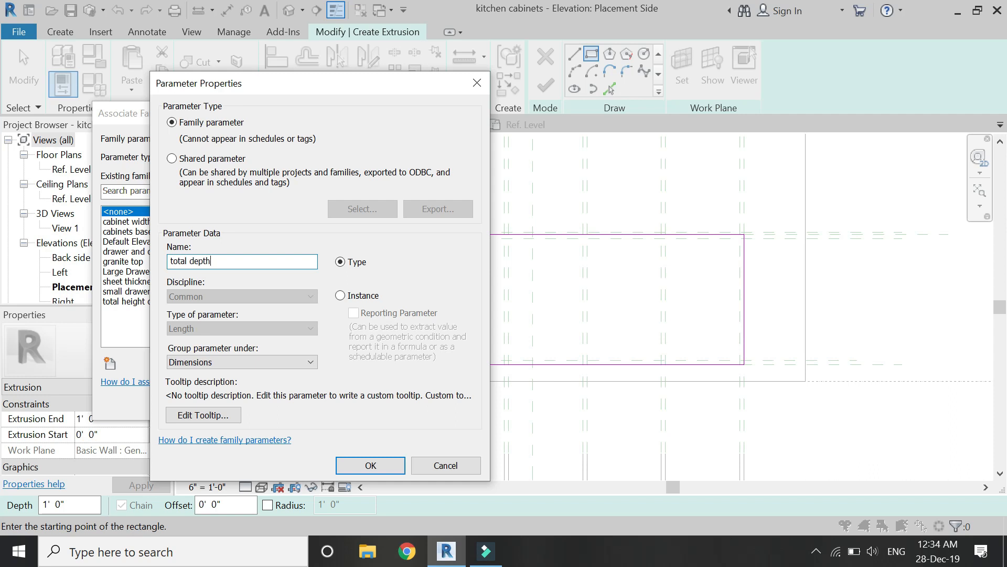
key(Return)
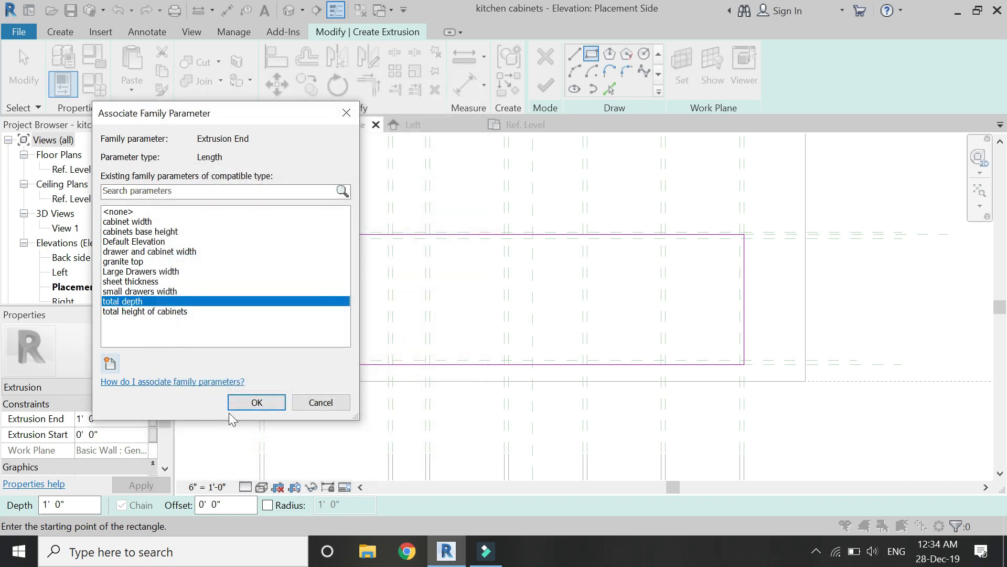
click(253, 400)
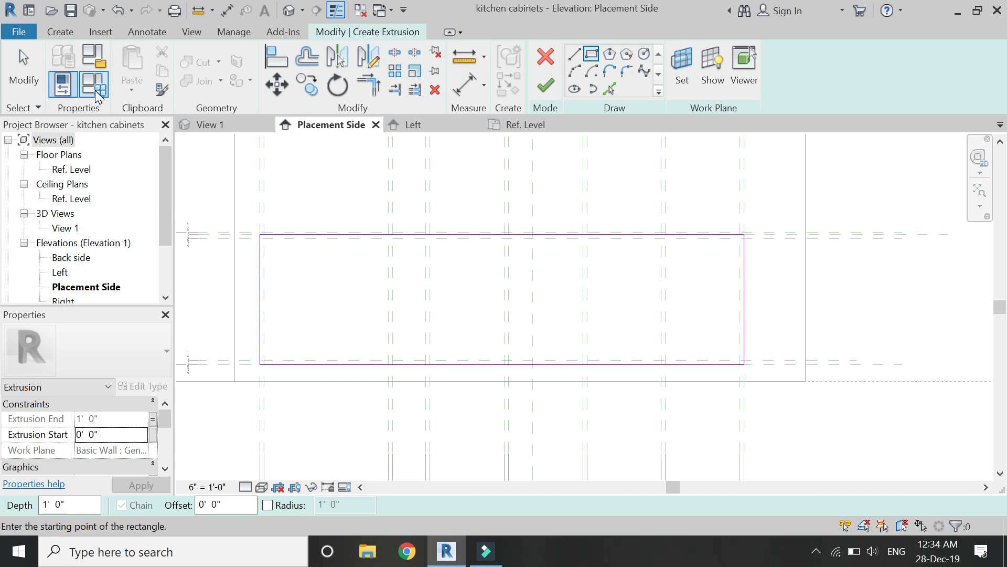
Step: Set the total depth parameter to 1' 10", finish the extrusion and show it in the 3D view
click(95, 89)
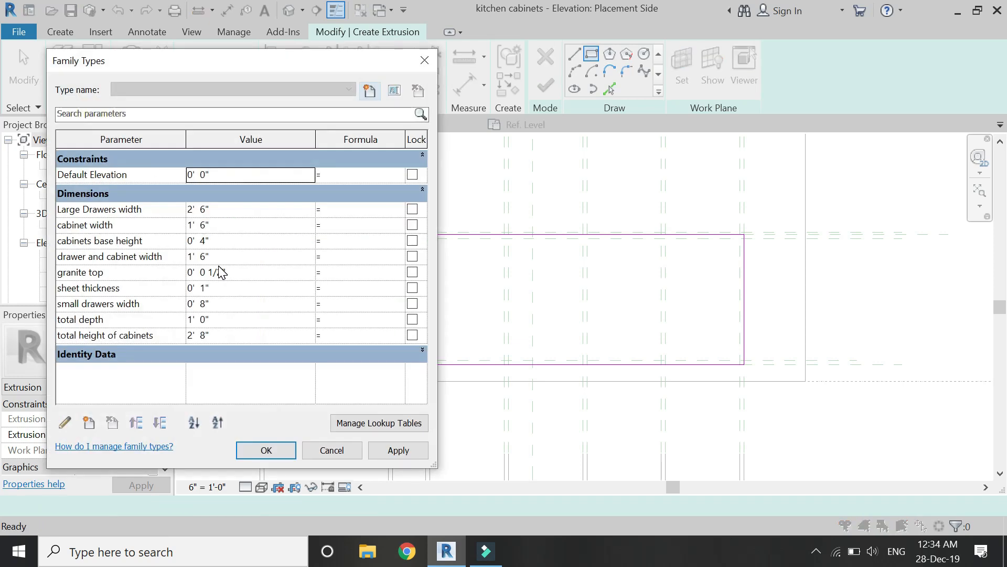
click(228, 322)
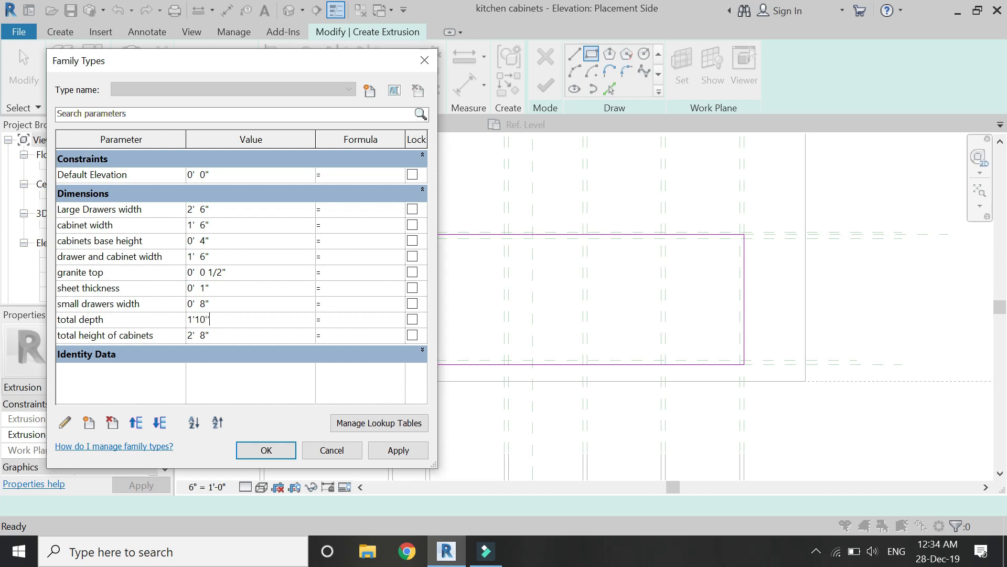
click(254, 453)
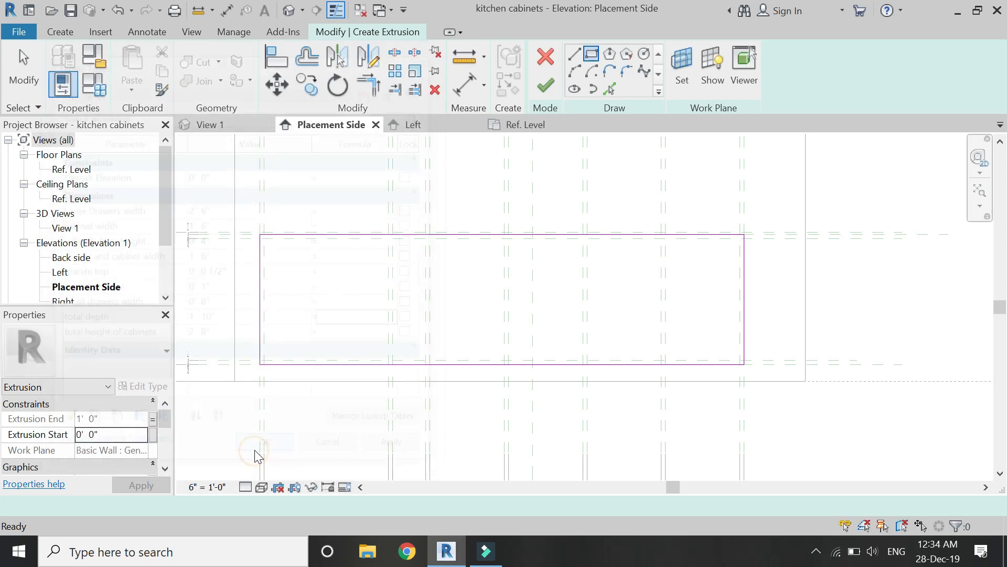
click(551, 88)
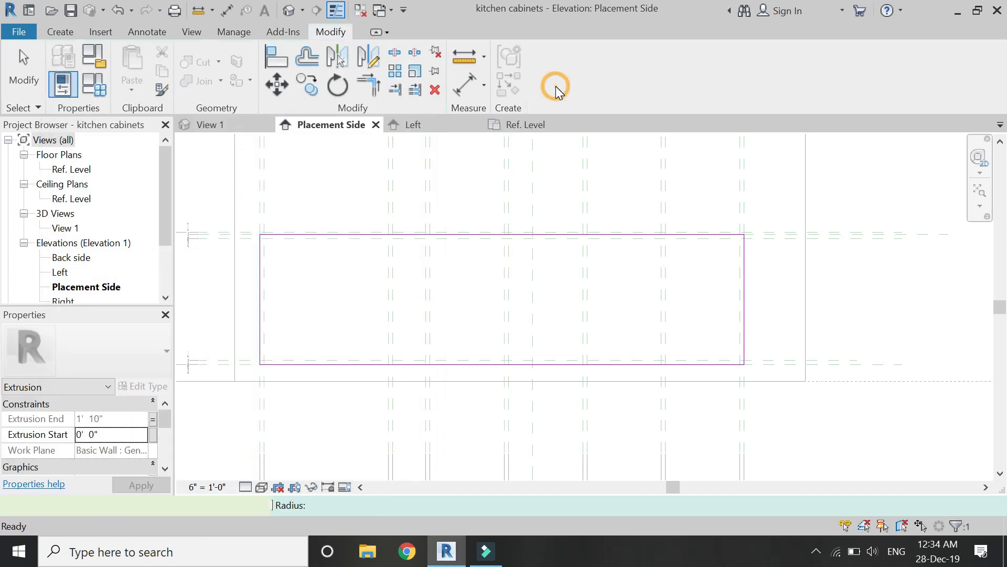
click(222, 129)
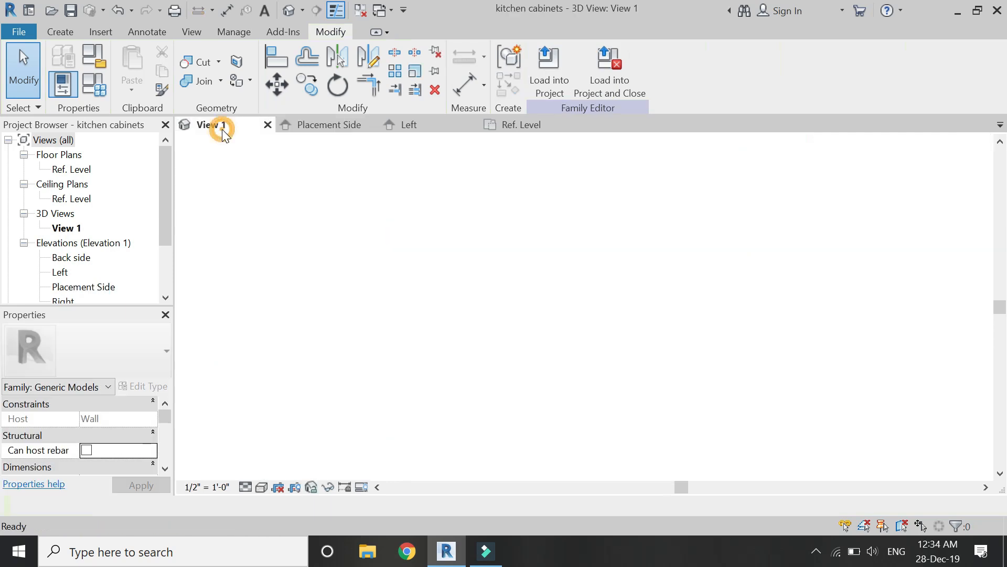
Step: In the Placement Side elevation, draw vertical reference planes outside the cabinet, about 3" beyond its left end and 4" beyond its right end
click(309, 126)
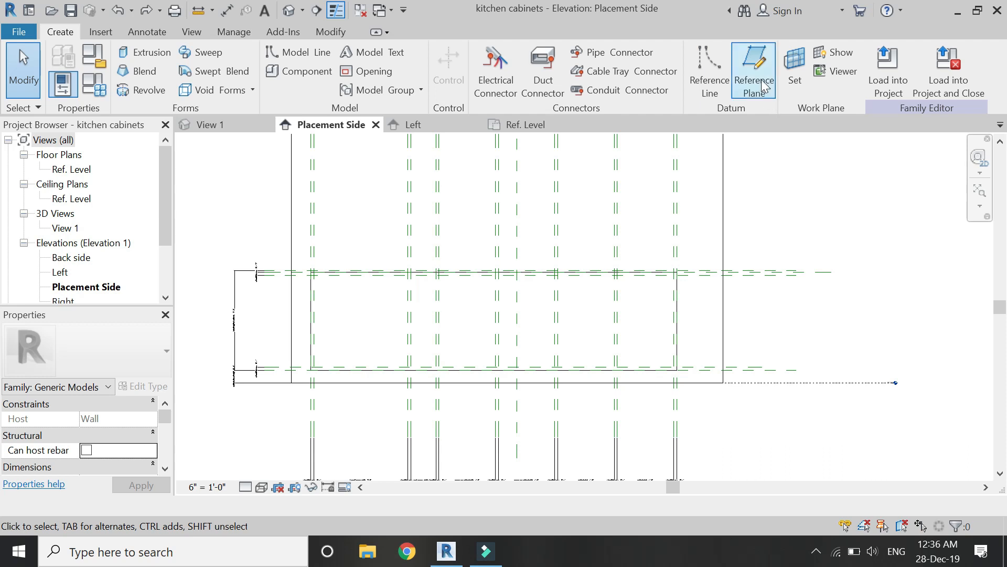
click(753, 74)
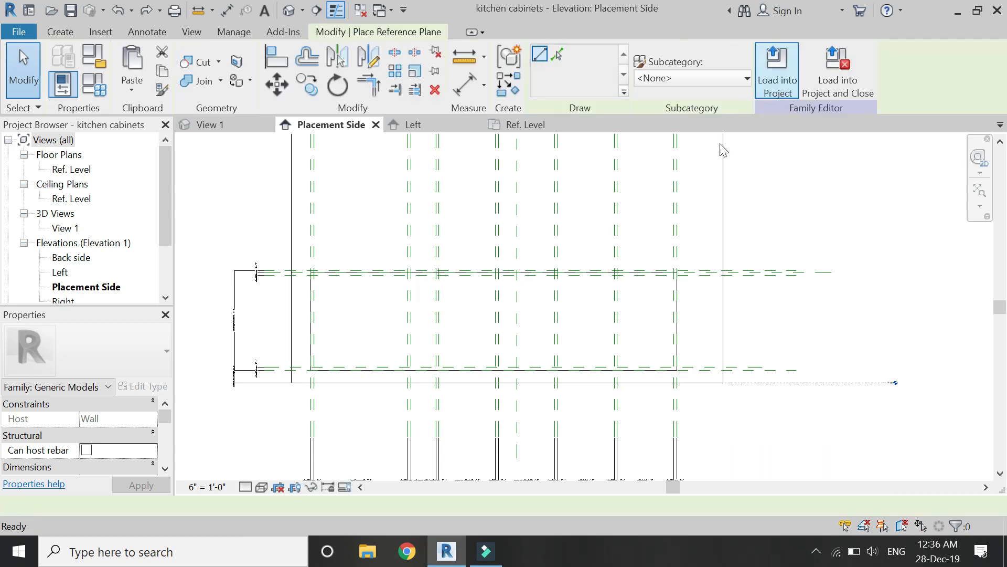
scroll(321, 290, up, 1)
scroll(321, 290, up, 1)
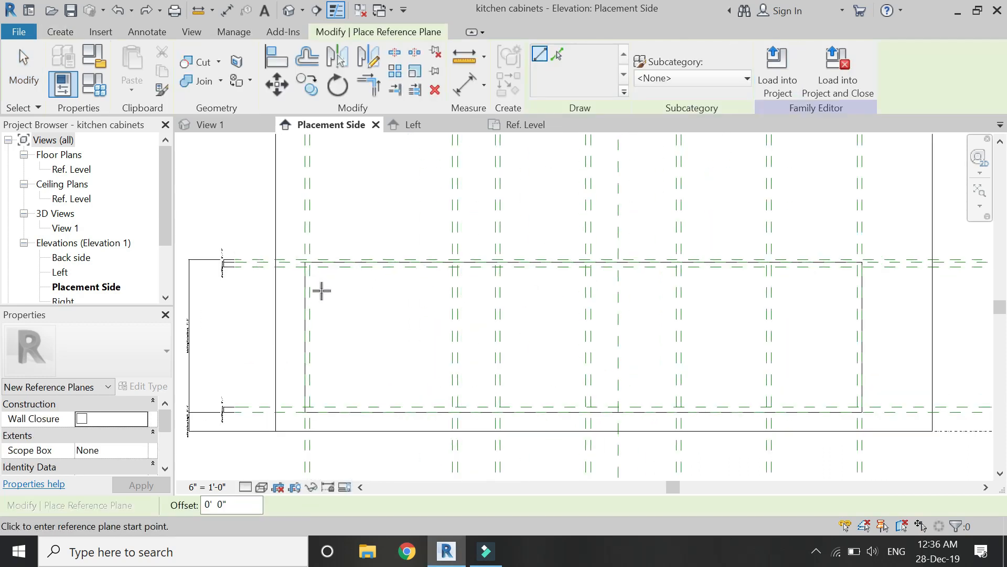
click(291, 194)
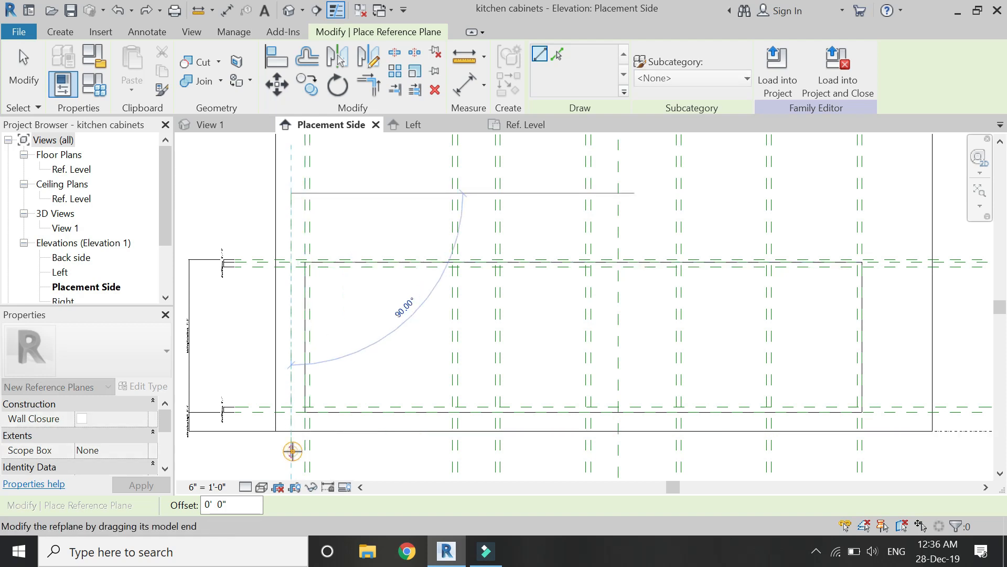
click(293, 450)
scroll(293, 450, down, 2)
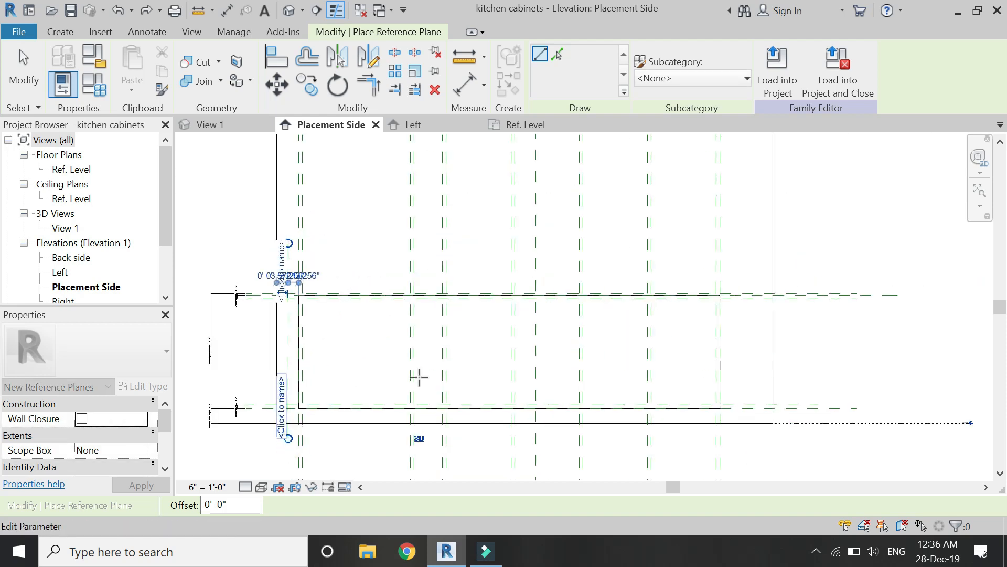
click(734, 242)
click(734, 456)
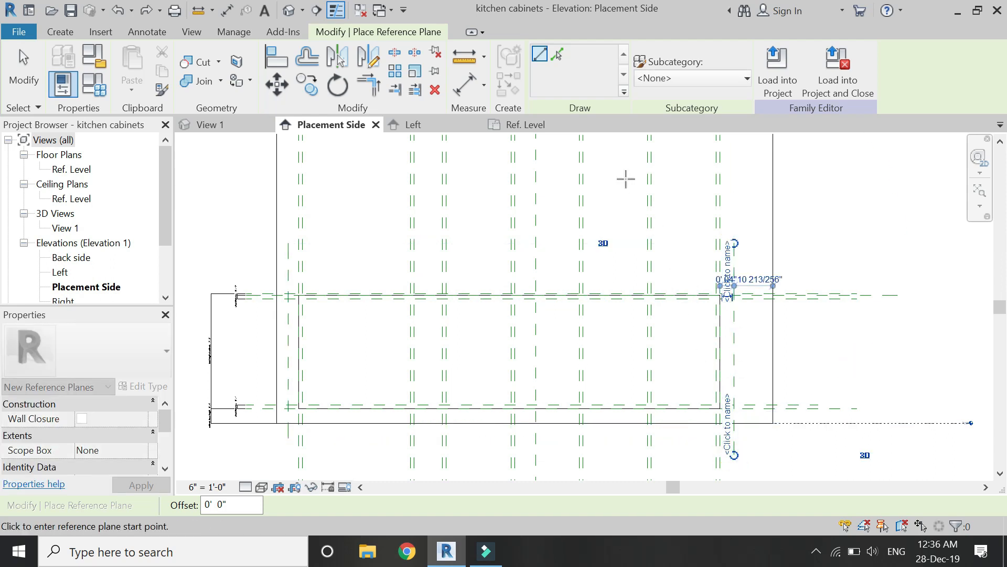
Step: Dimension each new vertical reference plane to the cabinet's adjacent outermost plane
key(Escape)
key(d)
key(i)
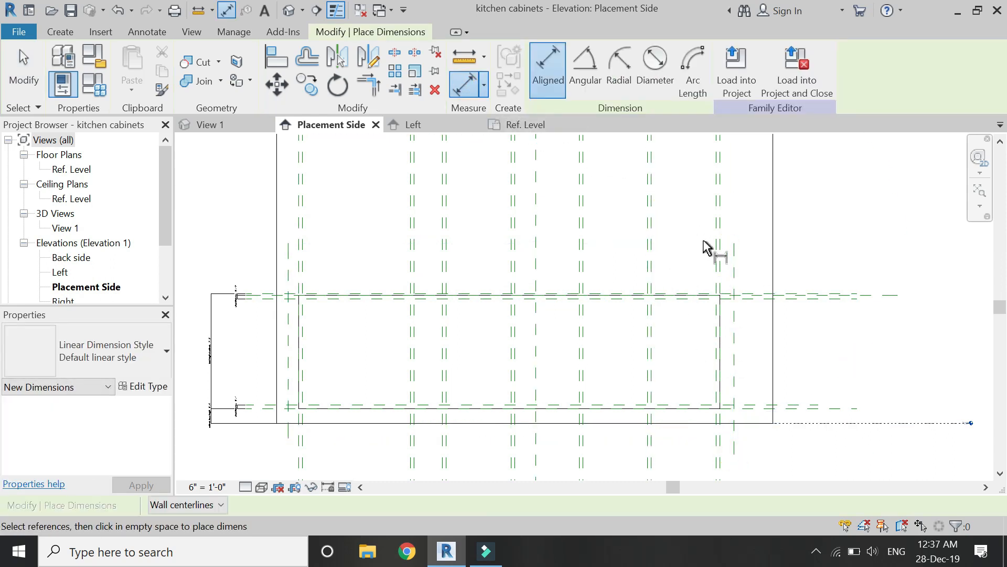
scroll(729, 273, up, 3)
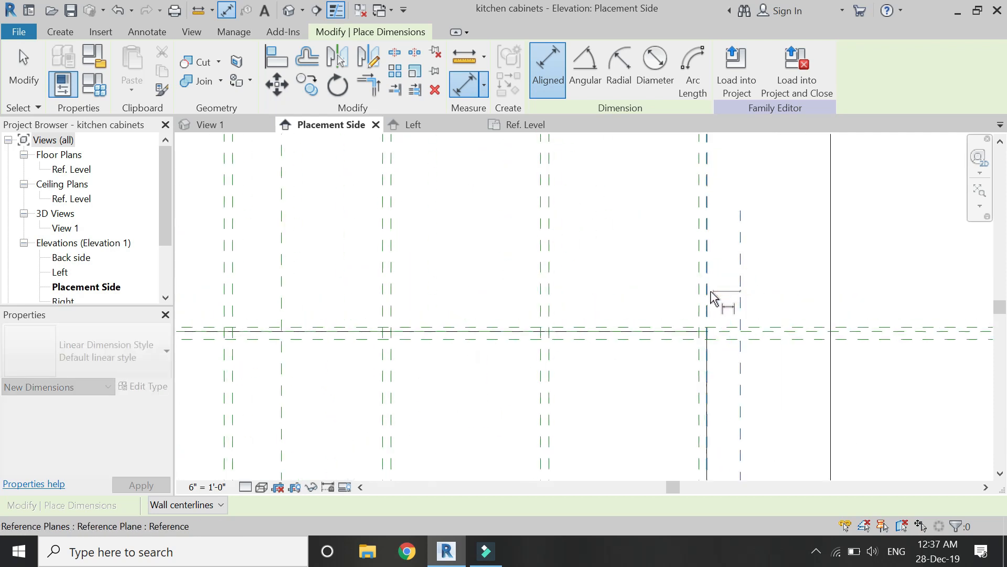
click(711, 292)
click(724, 276)
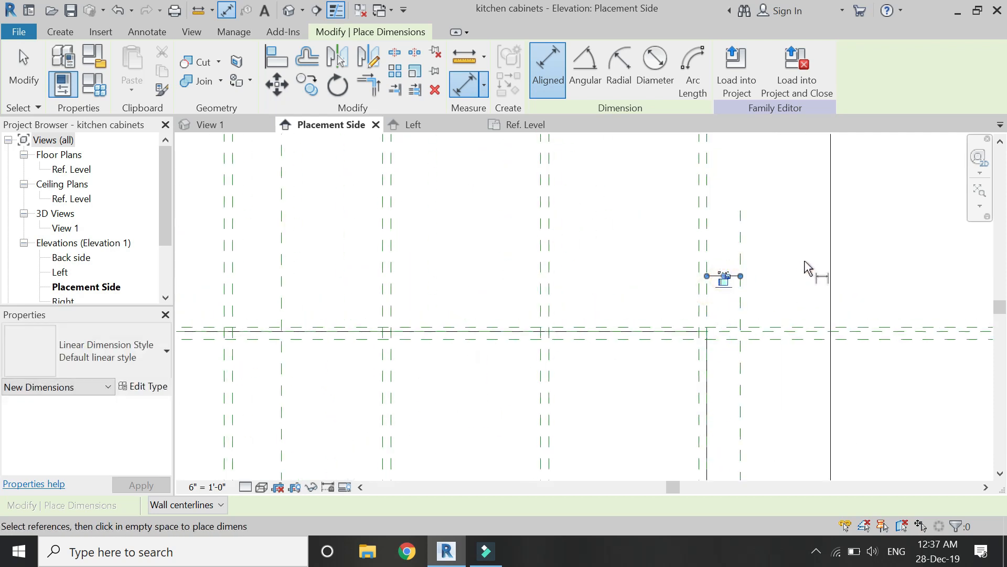
scroll(802, 264, down, 3)
scroll(336, 274, up, 2)
scroll(335, 273, up, 1)
click(326, 273)
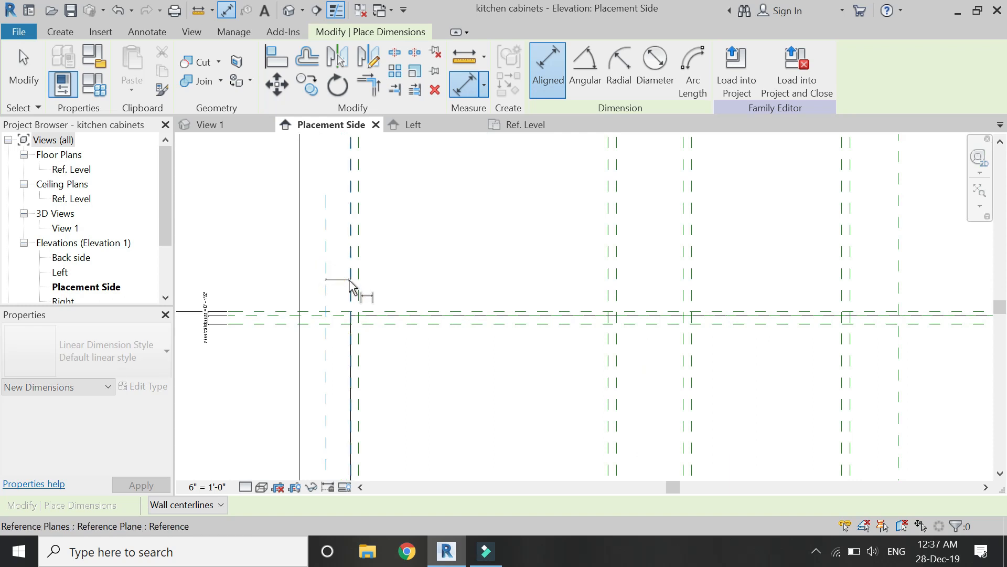
click(347, 272)
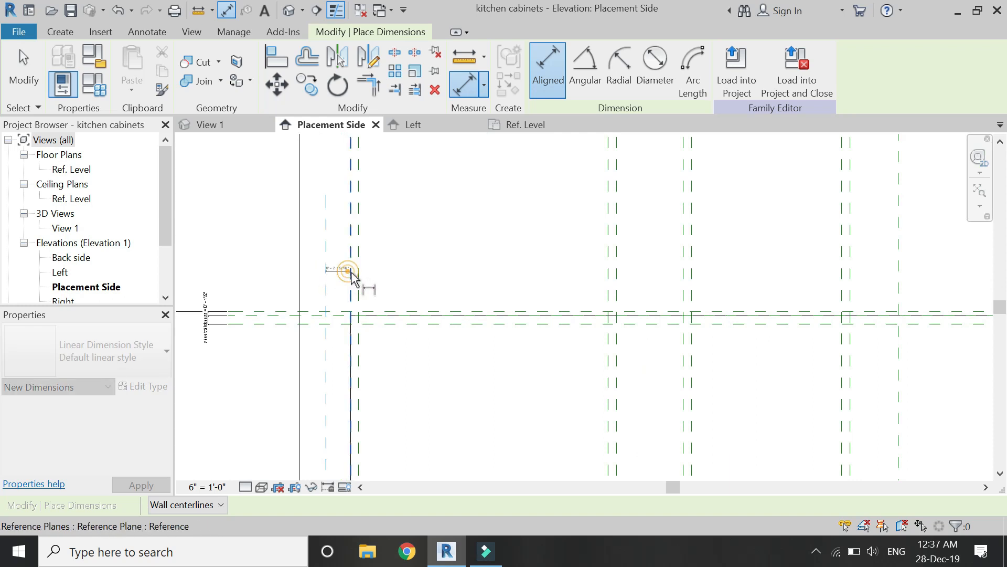
click(375, 273)
scroll(336, 296, up, 1)
key(Escape)
key(Escape)
Step: Set the distance between the new left reference plane and the cabinet's left end to 2"
click(321, 288)
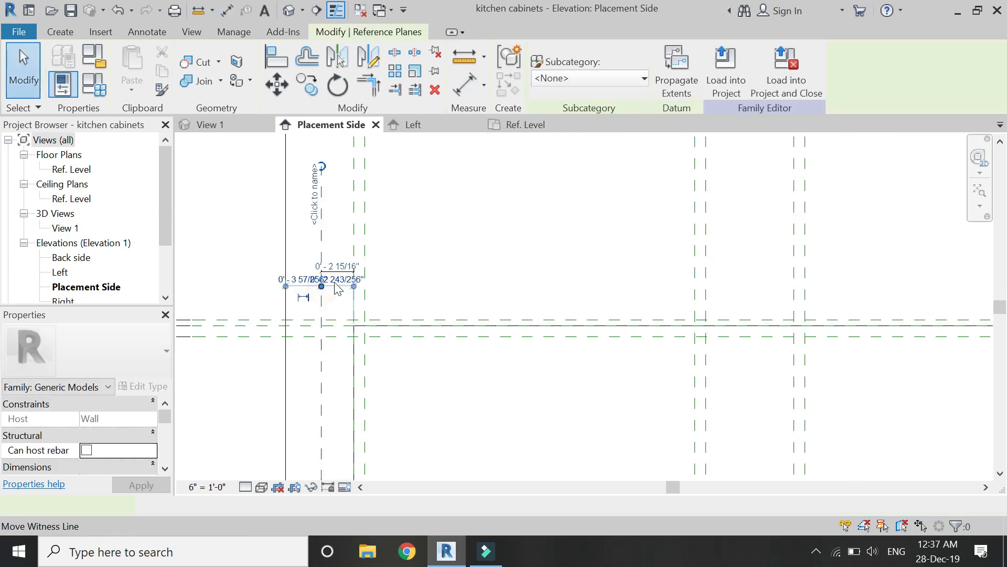
click(343, 267)
text(2'')
key(Return)
scroll(293, 277, down, 3)
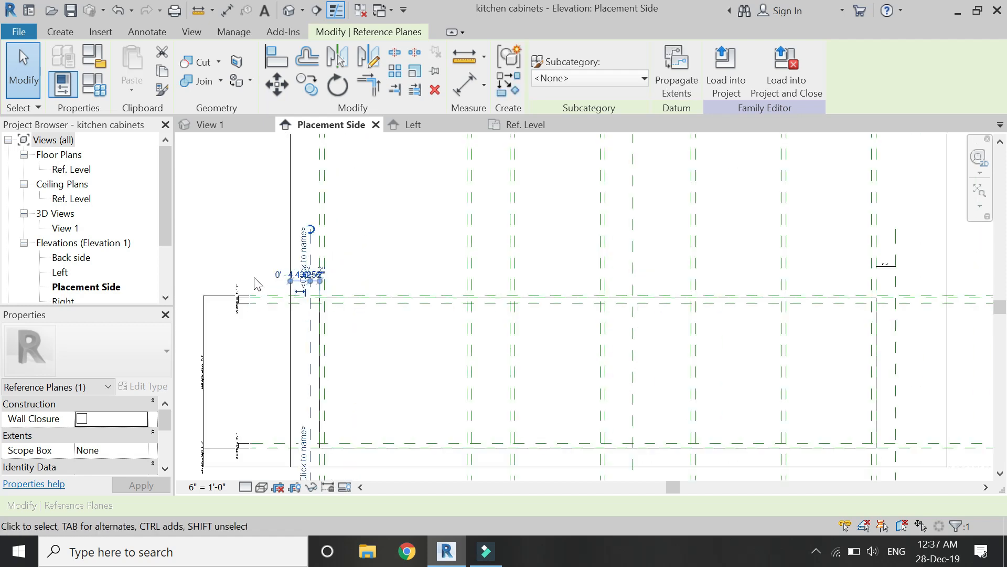
click(253, 269)
Step: Set the distance between the new right reference plane and the cabinet's right end to 2"
scroll(734, 275, up, 5)
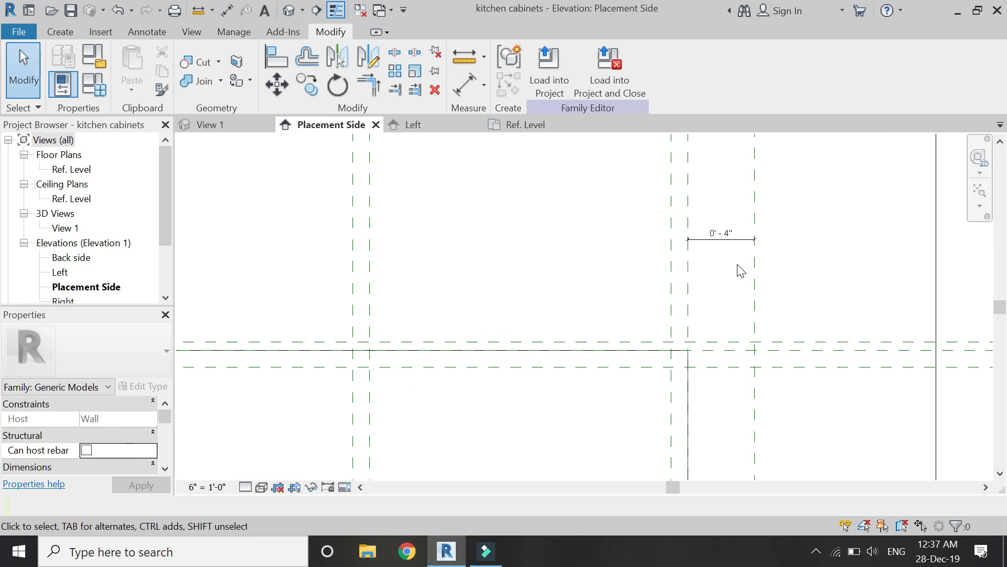
click(754, 279)
click(728, 235)
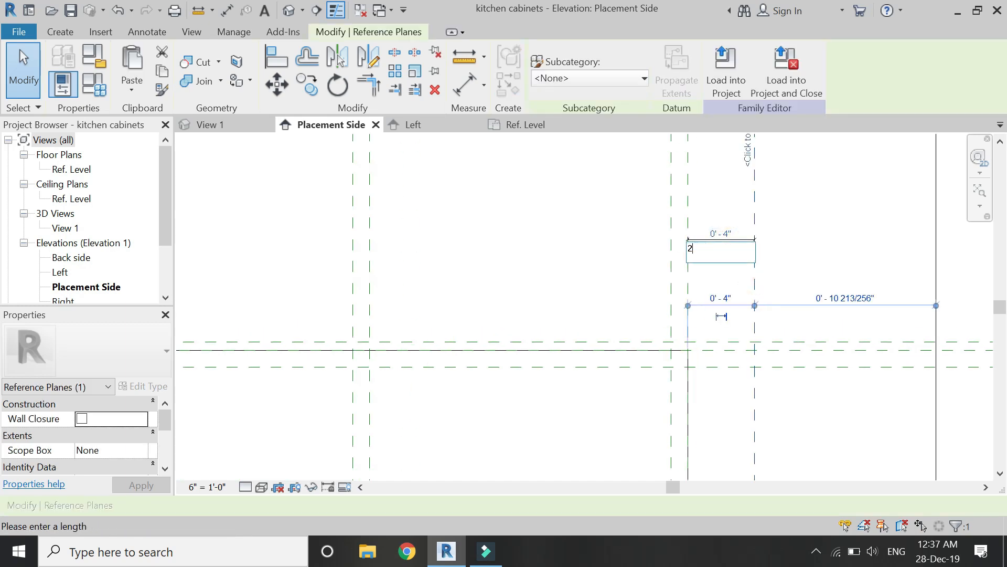
text(2)
key(Return)
scroll(729, 236, down, 5)
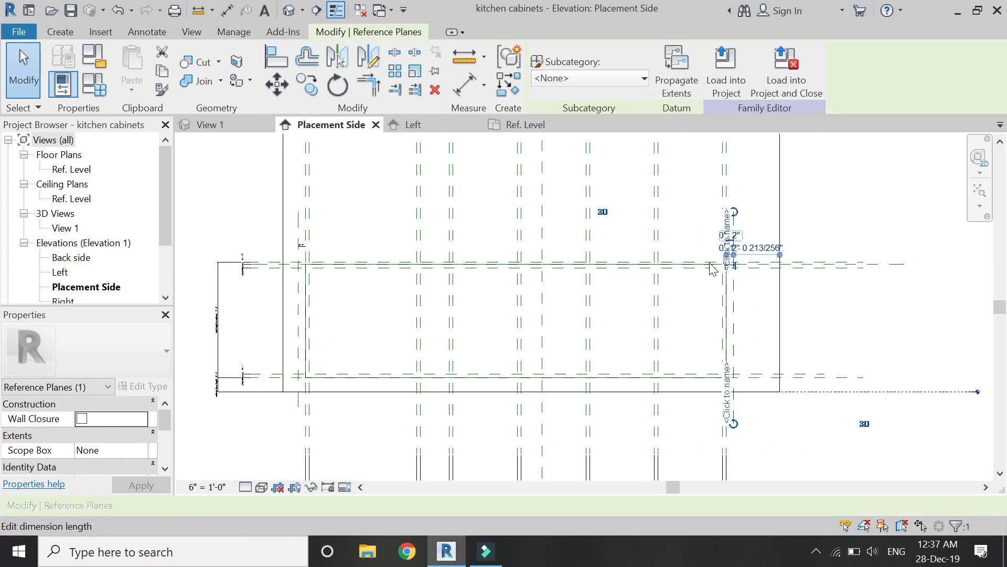
click(624, 334)
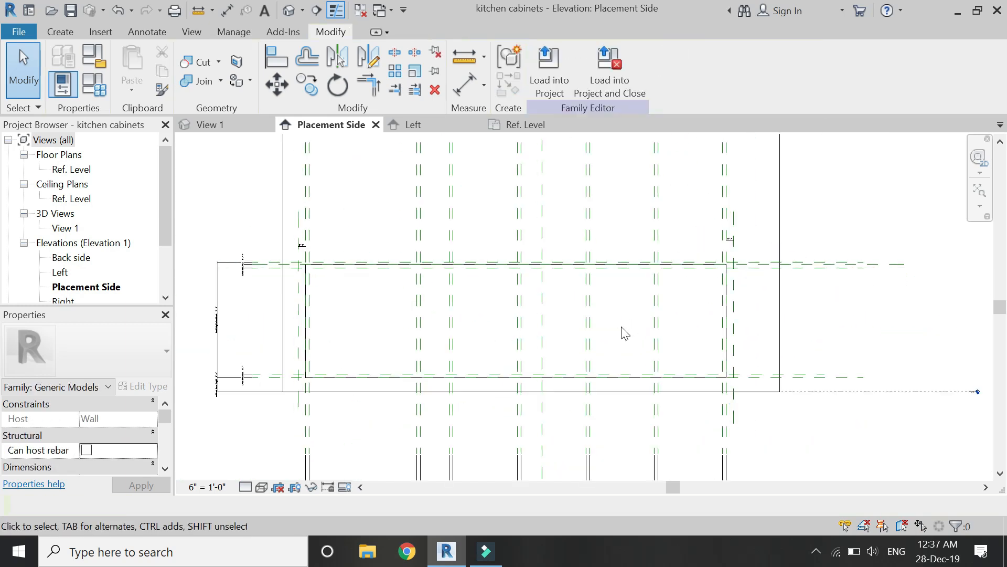
Step: Start another extrusion and set its work plane by picking the wall face
click(62, 33)
click(122, 53)
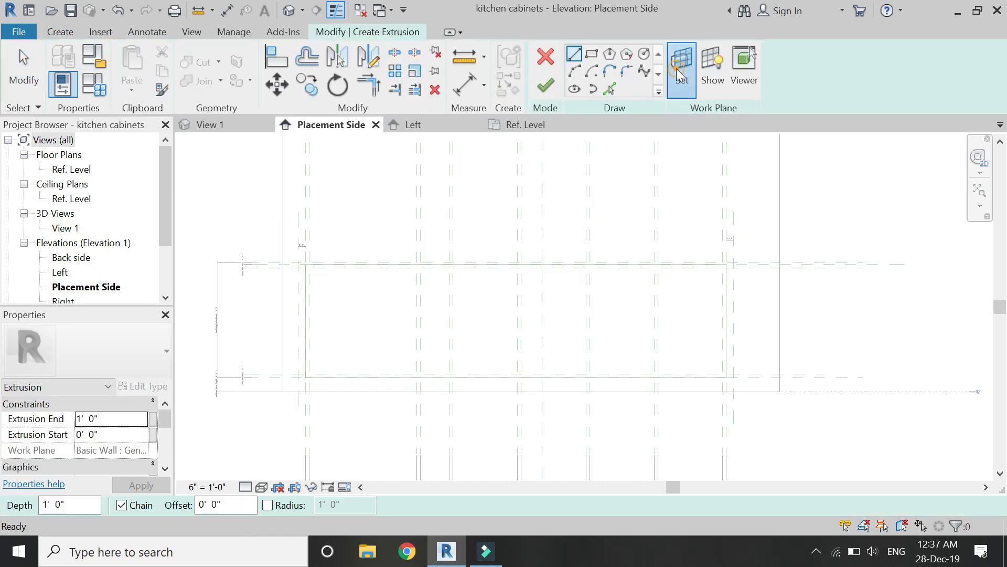
click(677, 72)
click(730, 454)
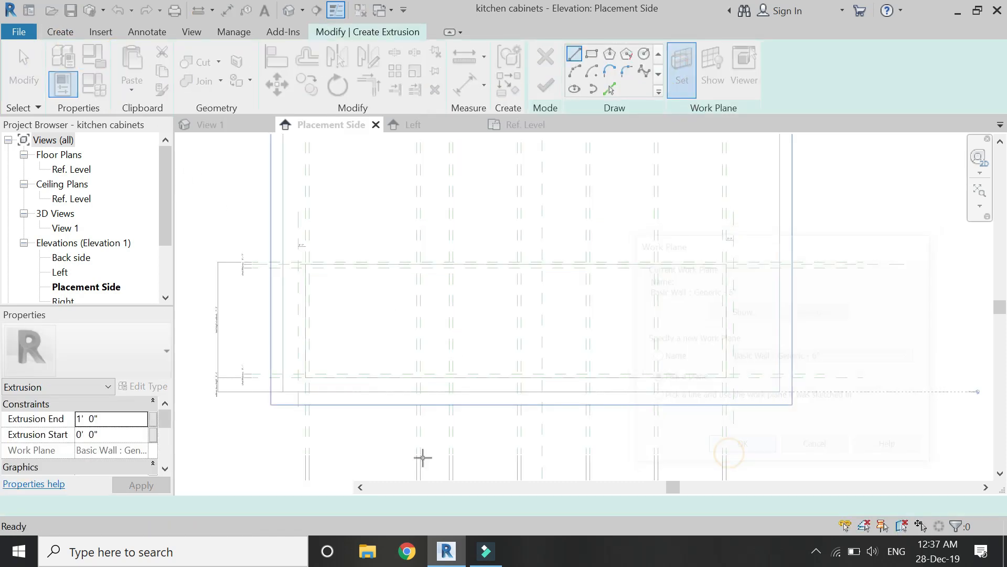
scroll(283, 391, up, 3)
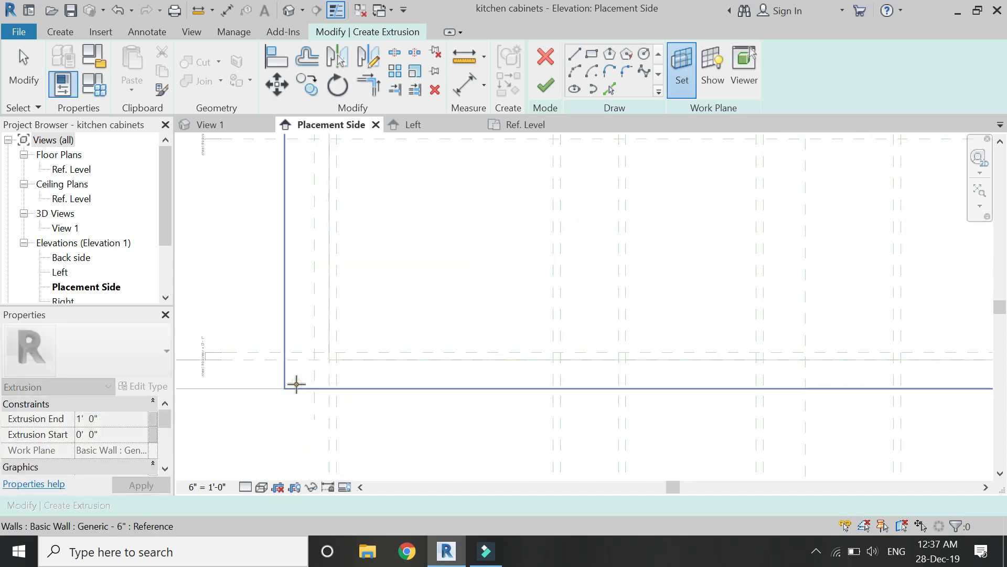
click(296, 384)
Step: Sketch a 4" high base rectangle from the lowest cabinet plane to the wall's bottom, between the inner planes of the outermost vertical pairs
click(593, 55)
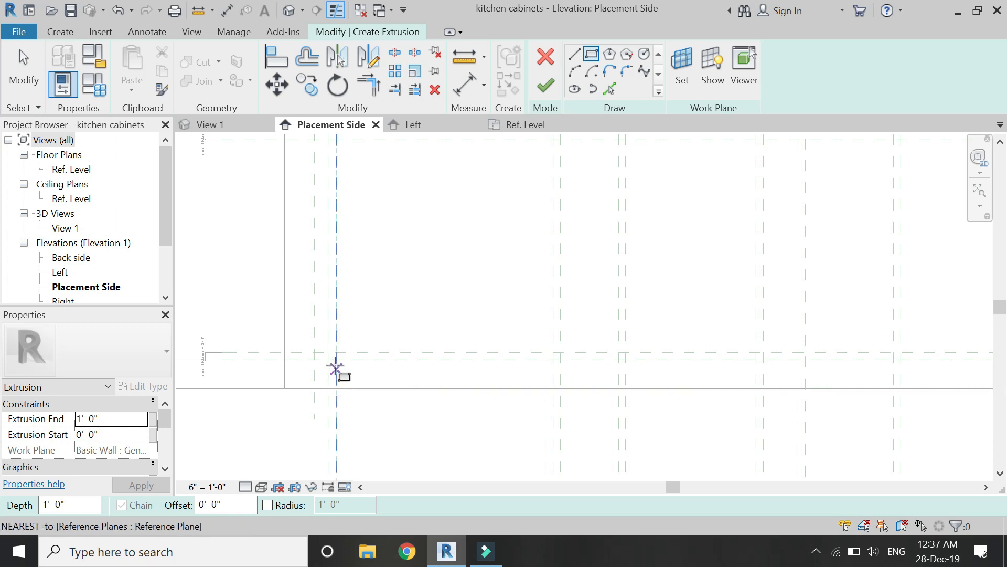
click(336, 361)
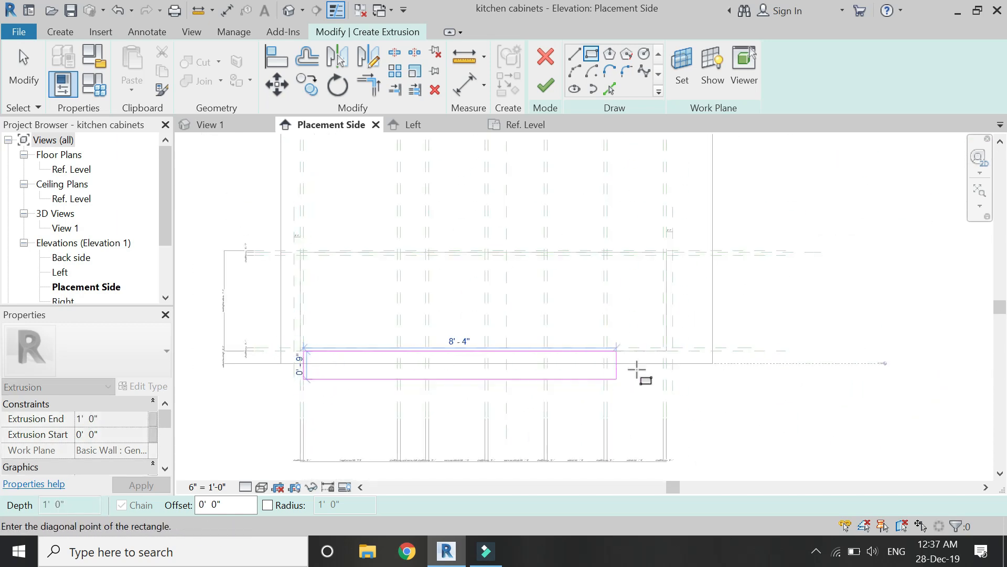
click(676, 359)
scroll(568, 317, down, 2)
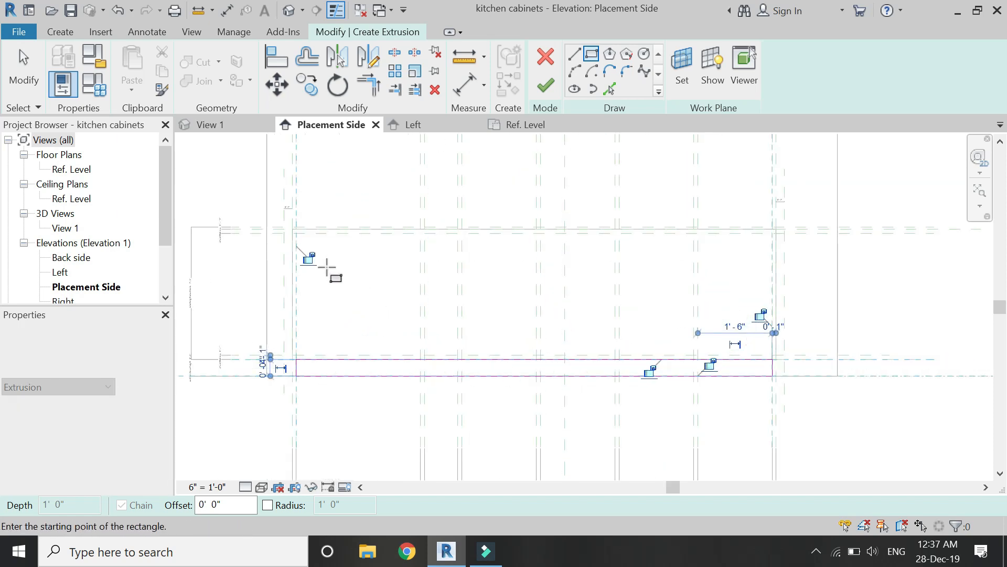
Step: Lock the base rectangle's four edges to the adjoining reference planes and the wall's bottom
click(309, 259)
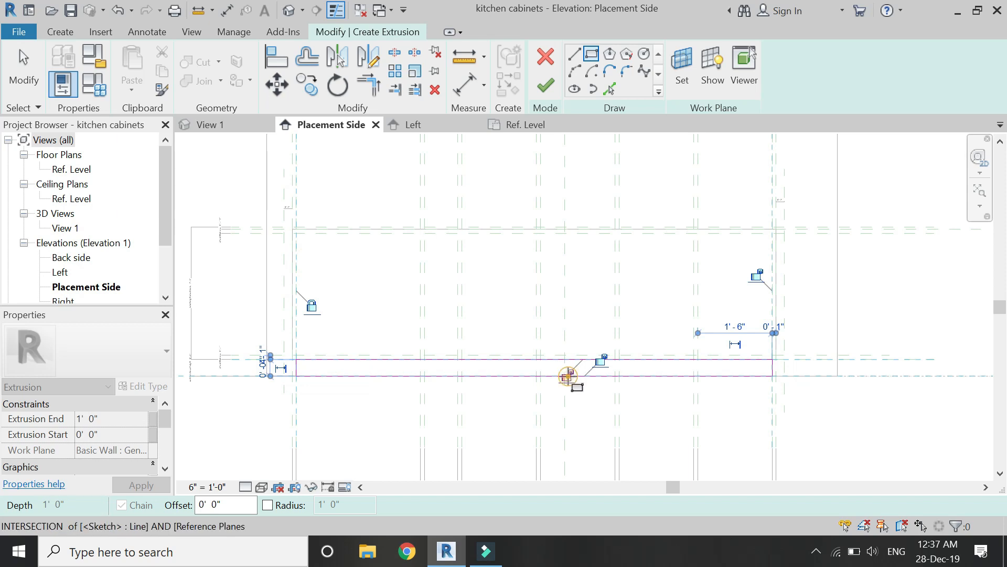
click(569, 376)
click(600, 360)
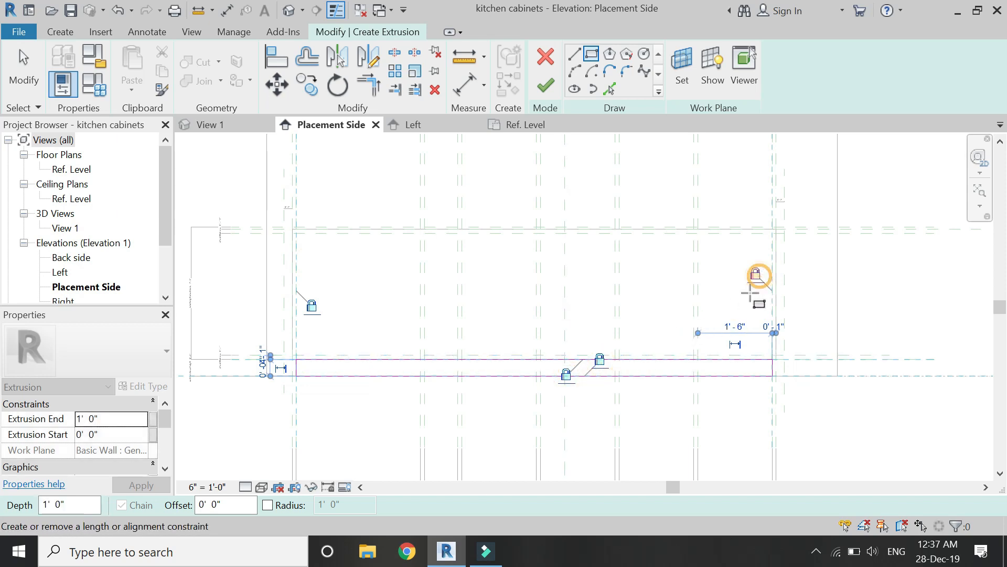
Step: Set the base's extrusion end to 21", finish the extrusion and check it in the 3D view
click(124, 419)
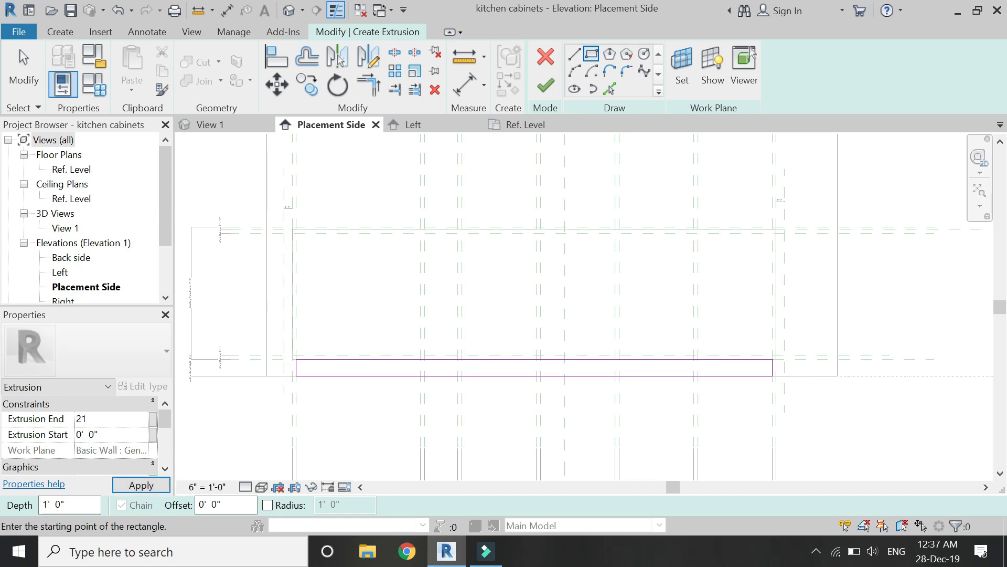
click(140, 484)
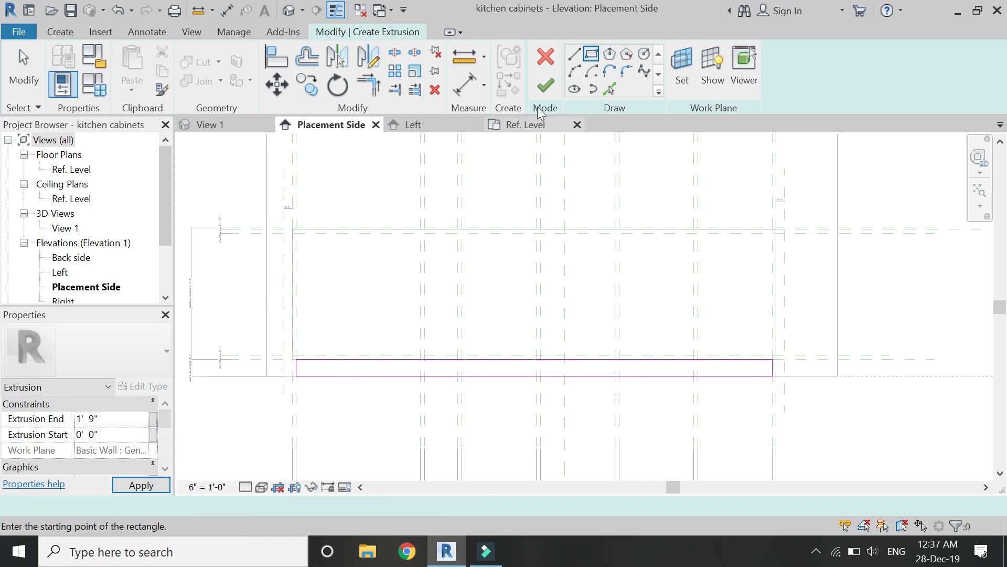
click(545, 85)
click(527, 126)
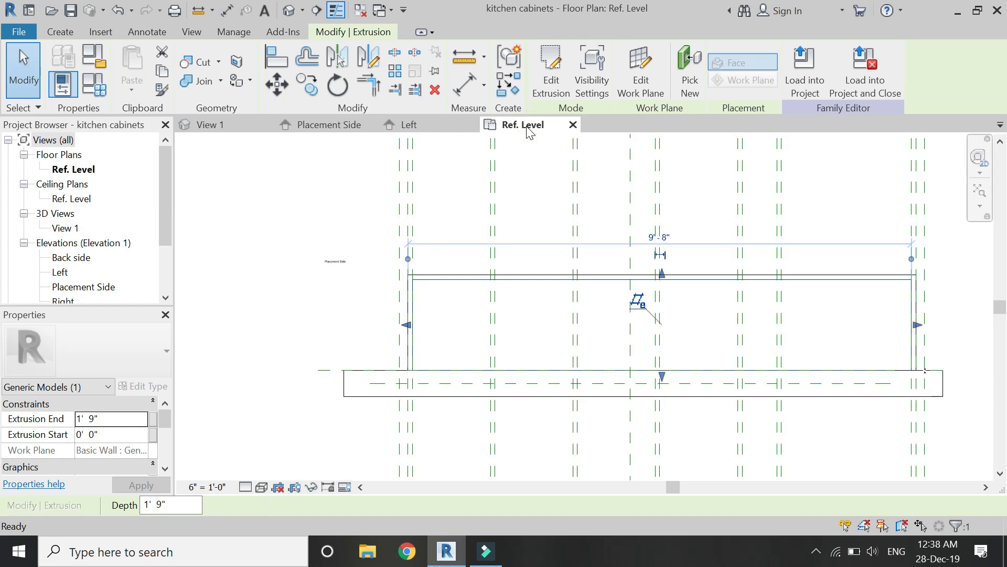
click(208, 125)
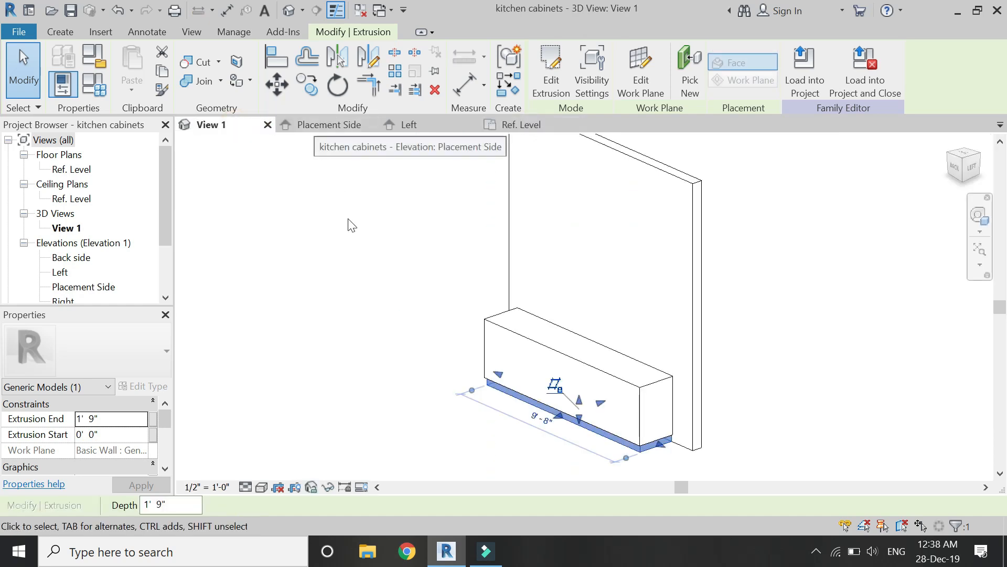
click(497, 426)
scroll(520, 431, up, 1)
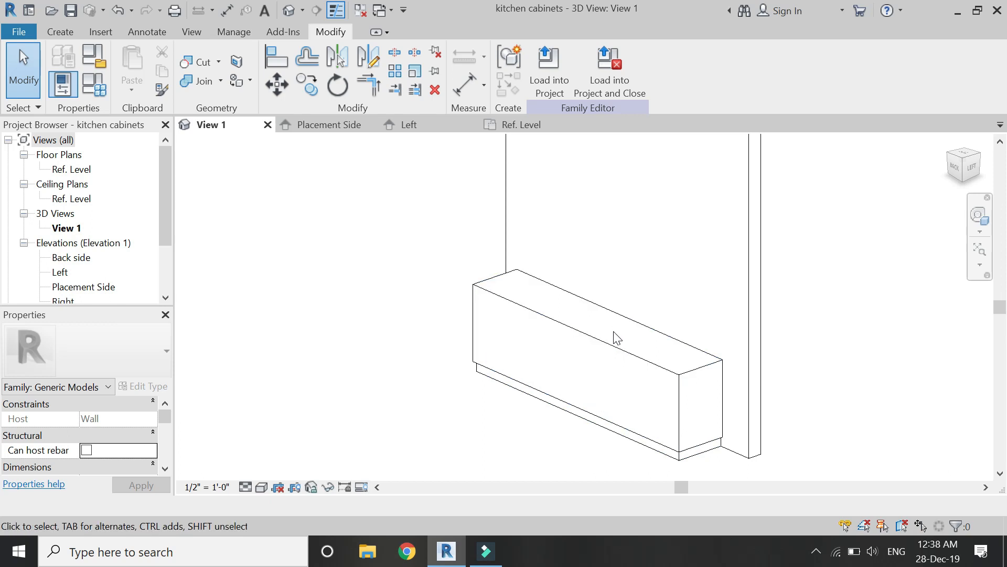
Step: Start a countertop extrusion in the Placement Side elevation and set its work plane by picking the wall face
click(341, 125)
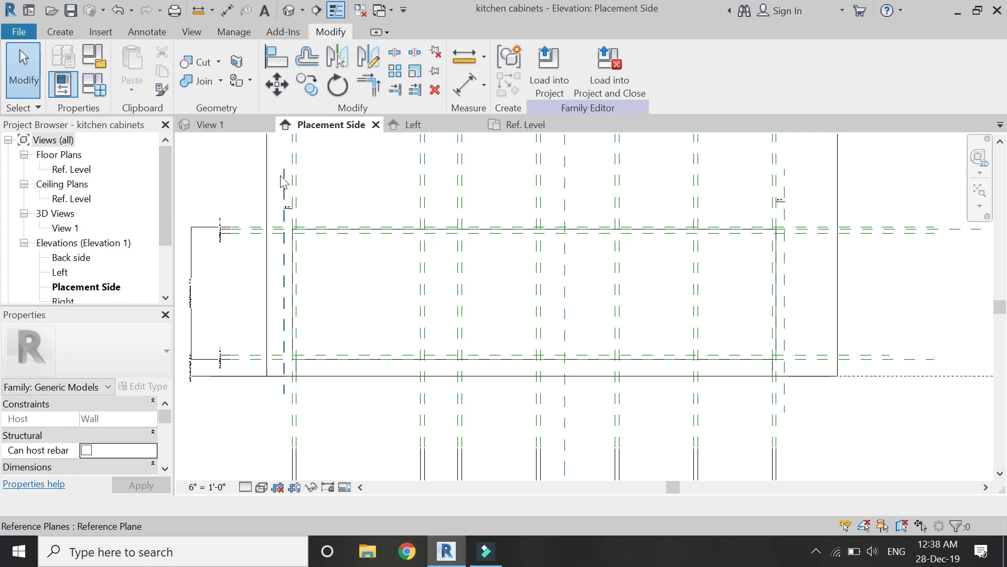
click(61, 33)
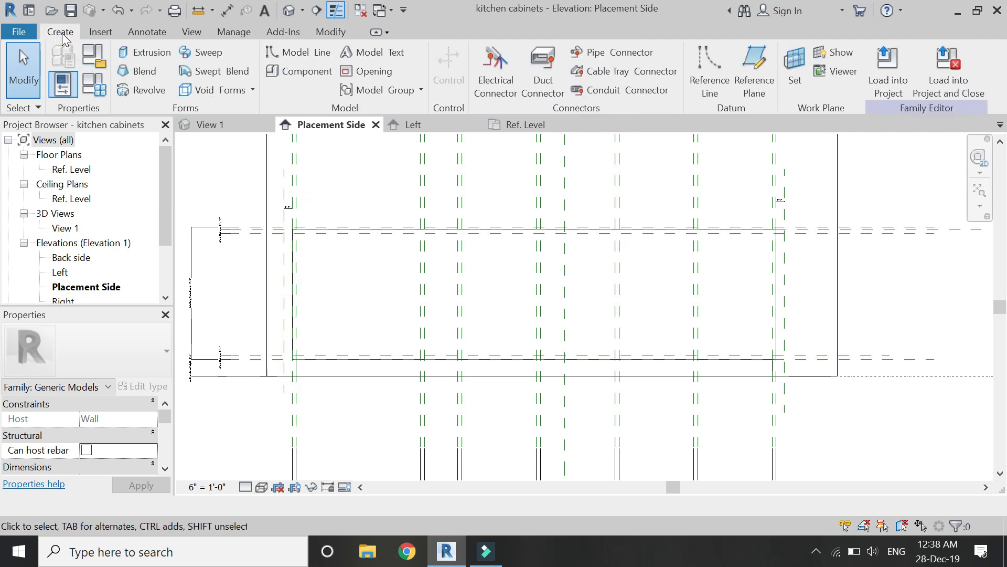
click(128, 57)
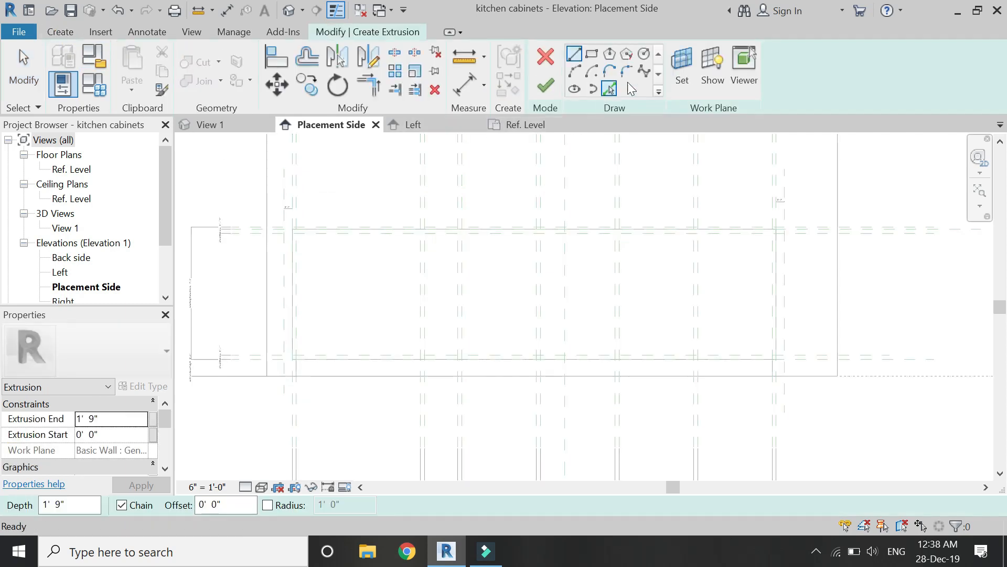
click(682, 71)
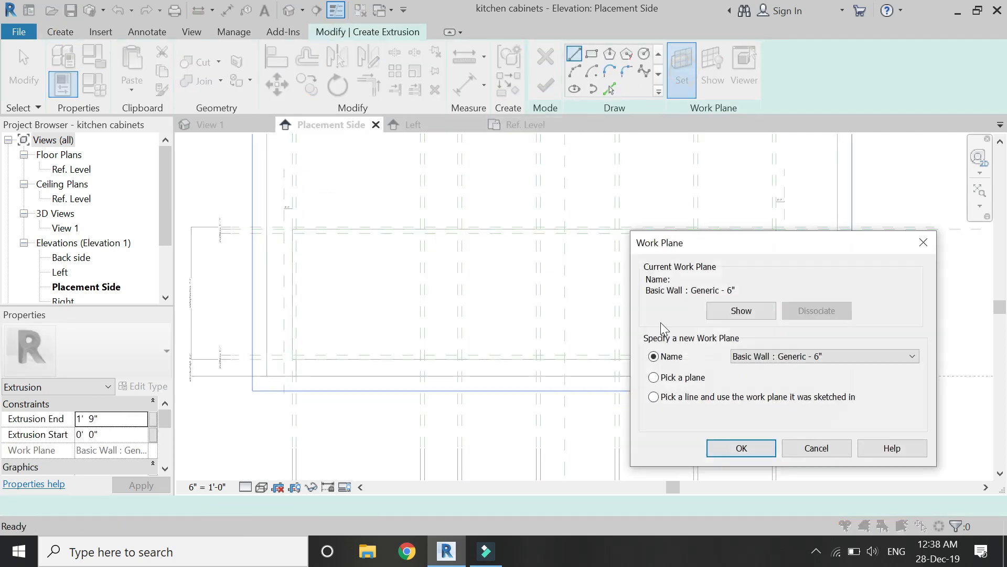
click(732, 450)
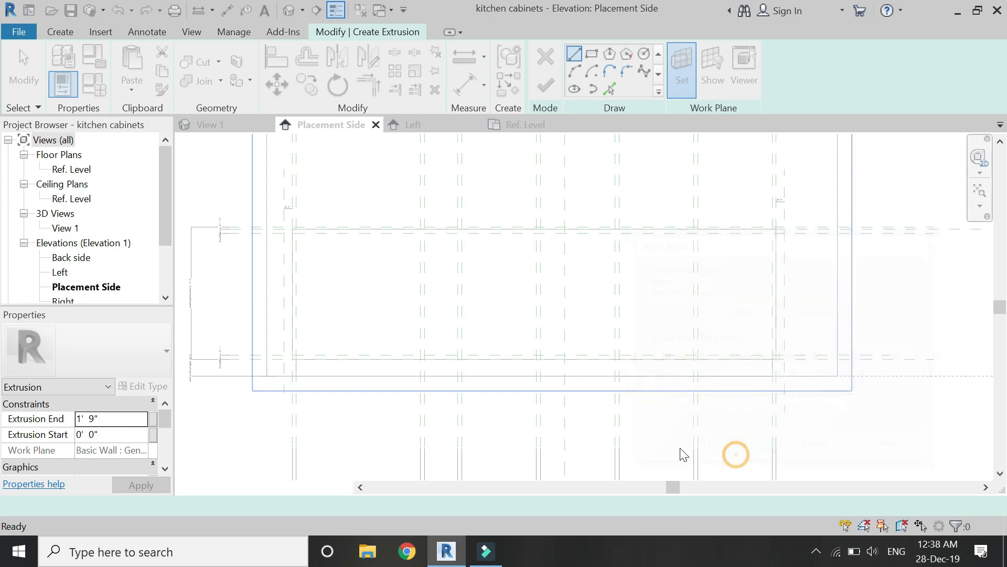
click(272, 372)
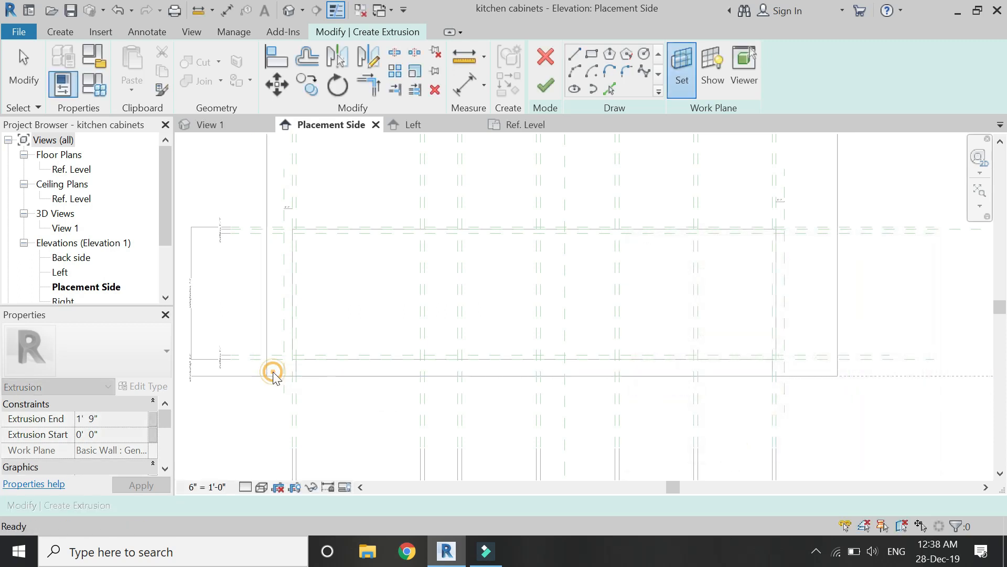
Step: Sketch a 1/2" high countertop rectangle between the two uppermost planes, spanning the outermost vertical planes, and lock its edges to them
click(591, 55)
scroll(285, 225, up, 5)
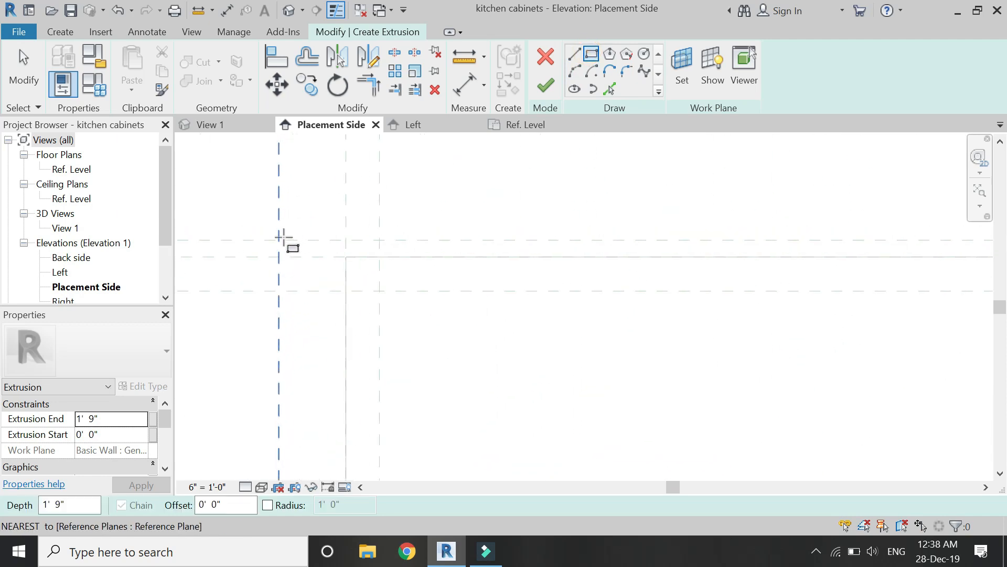
click(281, 237)
scroll(280, 230, down, 4)
scroll(456, 254, down, 2)
scroll(506, 263, down, 3)
scroll(682, 242, up, 5)
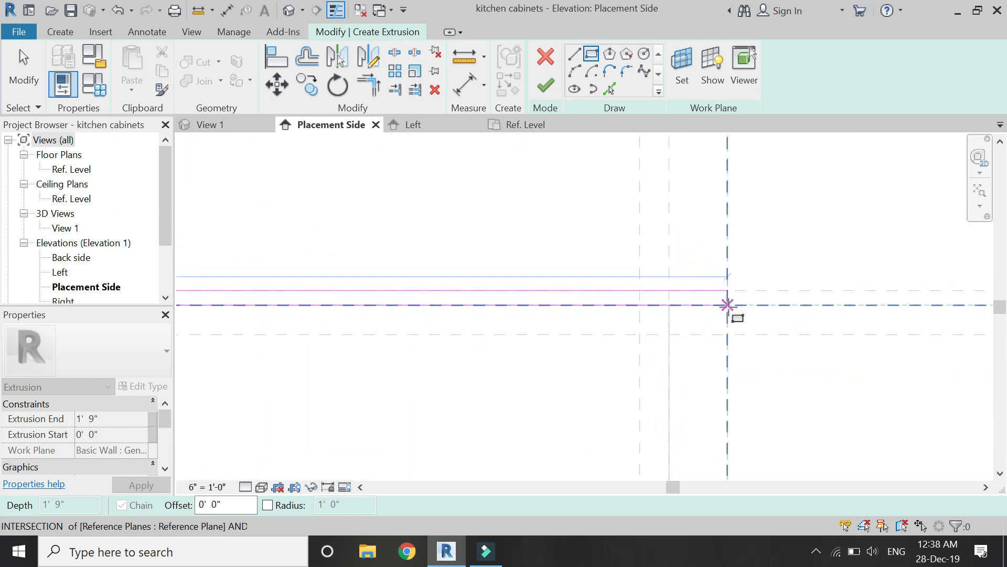
click(727, 305)
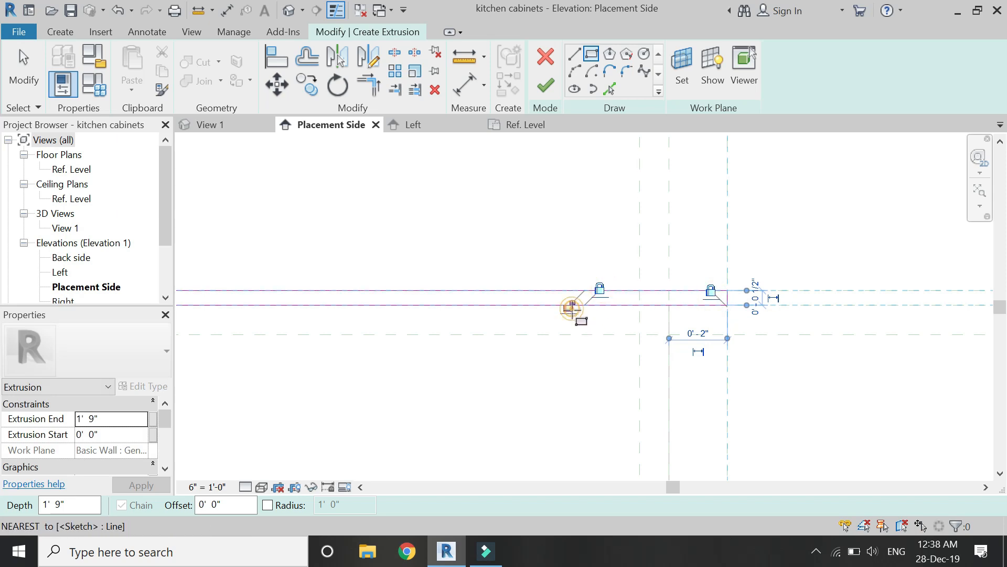
scroll(848, 297, down, 4)
scroll(474, 320, up, 2)
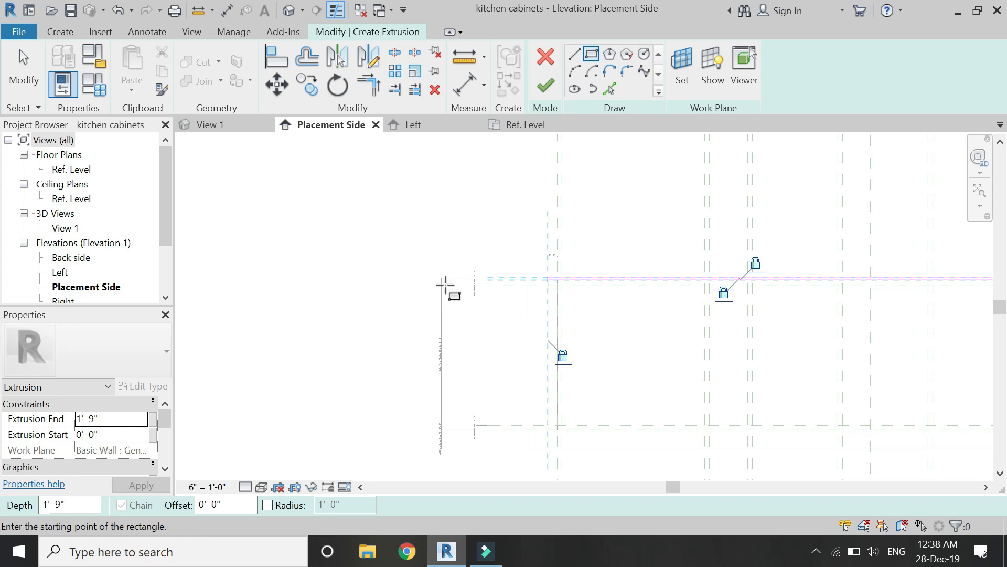
scroll(333, 274, down, 1)
middle_drag(334, 274, 219, 293)
Step: Set the countertop's extrusion end to 2' and finish the extrusion
click(134, 419)
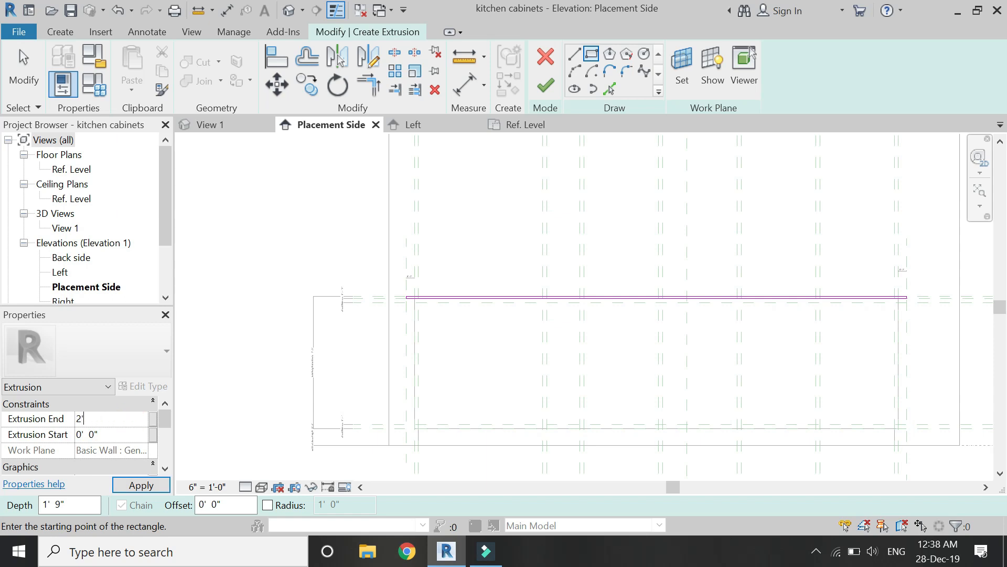
click(130, 486)
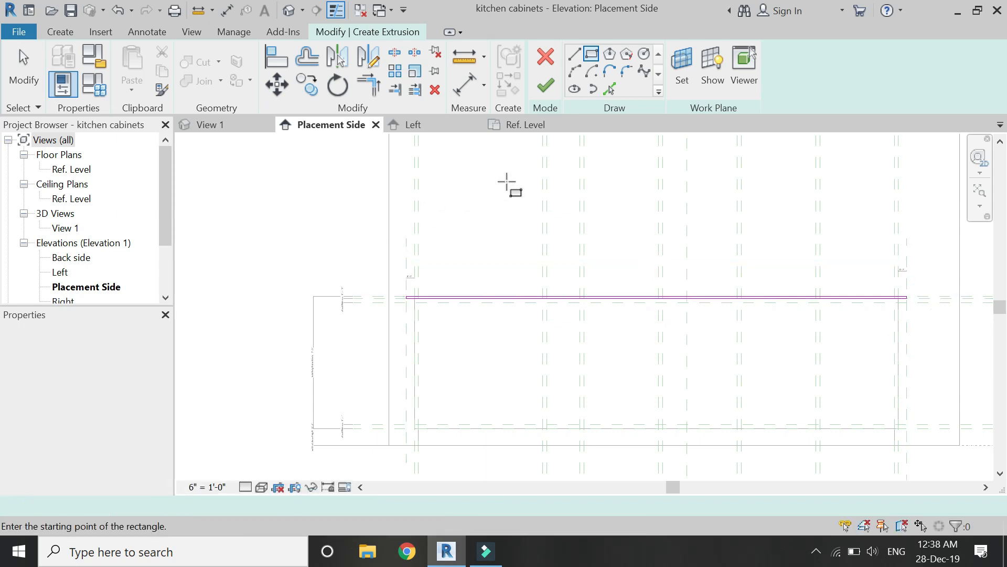
click(545, 85)
key(Escape)
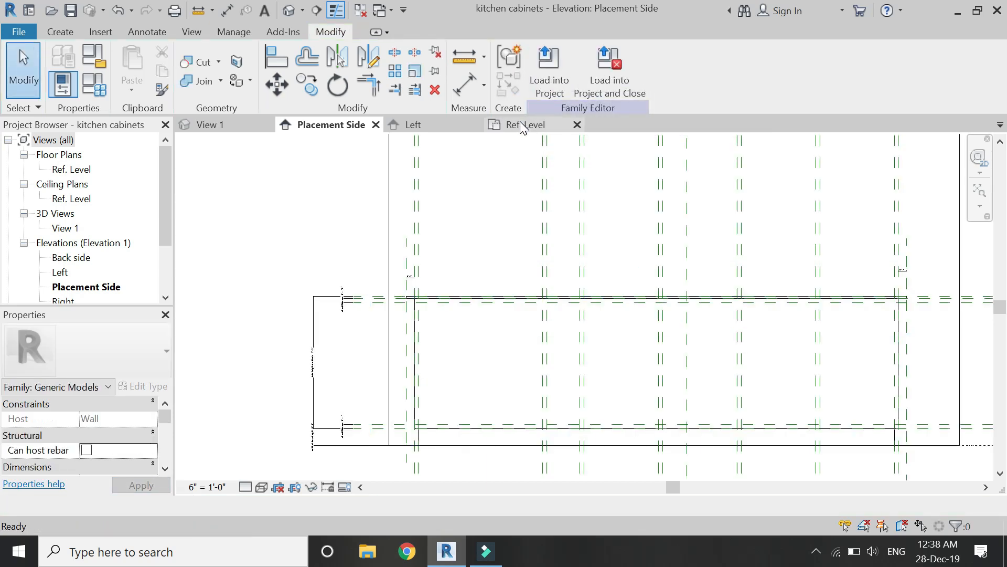
Step: Examine the countertop over the cabinet and base from a steeper angle in the 3D view
click(224, 125)
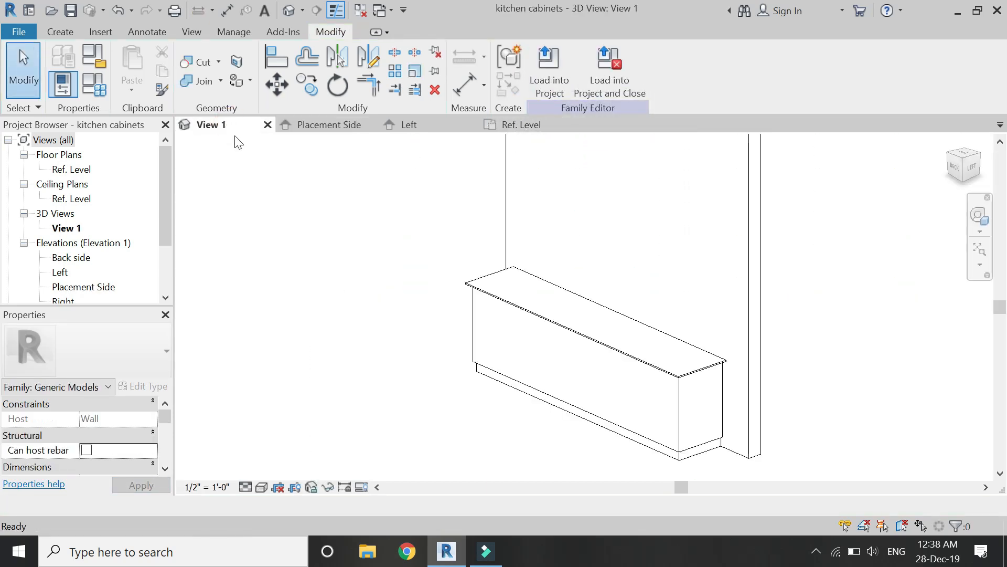
scroll(636, 415, up, 2)
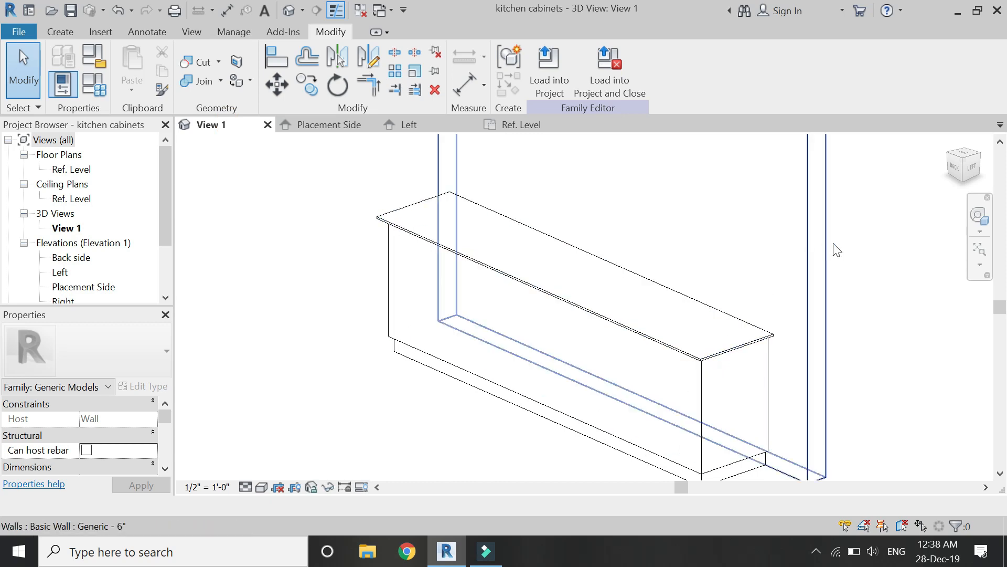
click(978, 216)
drag(892, 205, 584, 292)
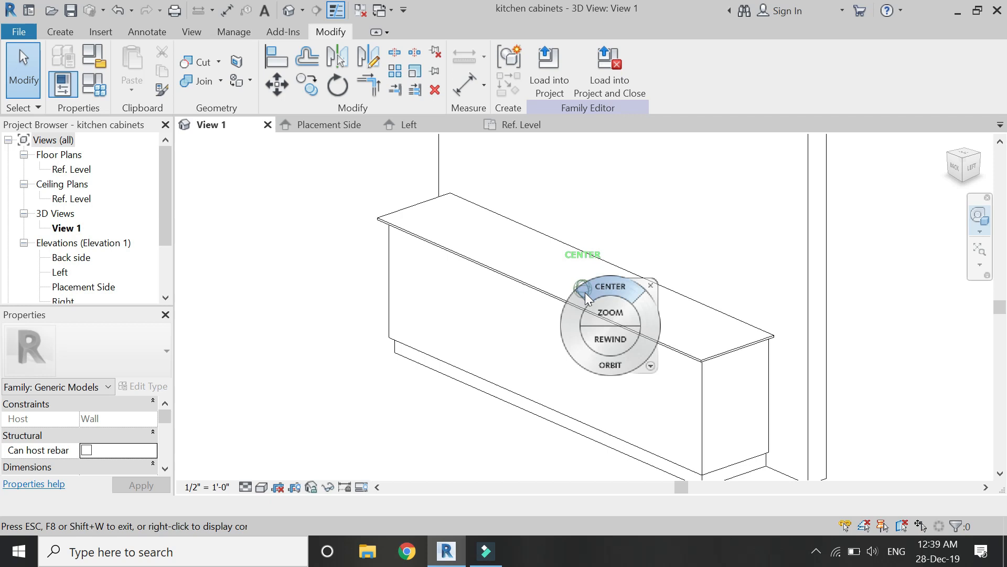
drag(603, 370, 669, 387)
key(Escape)
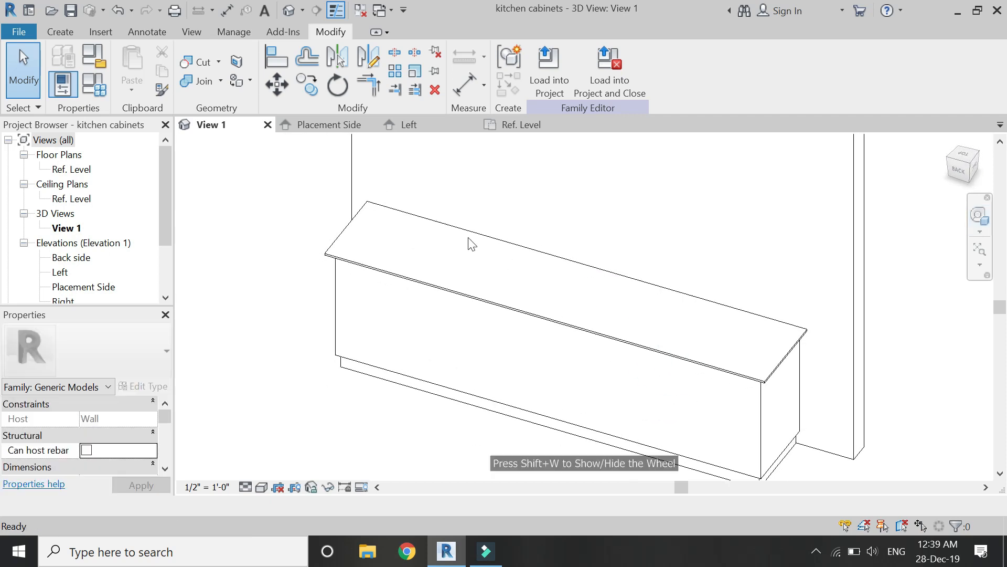
click(315, 125)
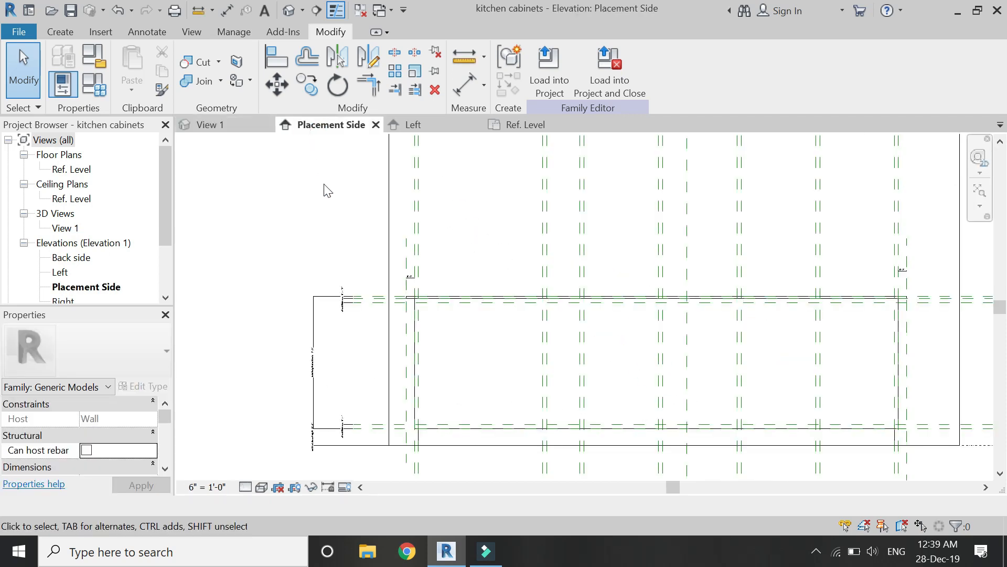
Step: Start a void sweep in the Ref. Level plan with a sketched path and set its work plane by picking the countertop extrusion
click(520, 126)
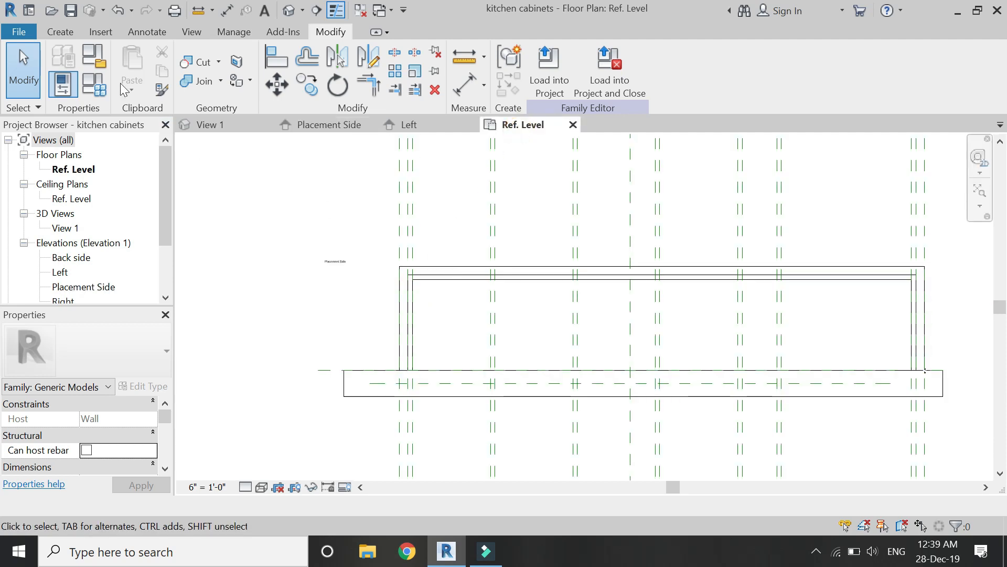
click(61, 32)
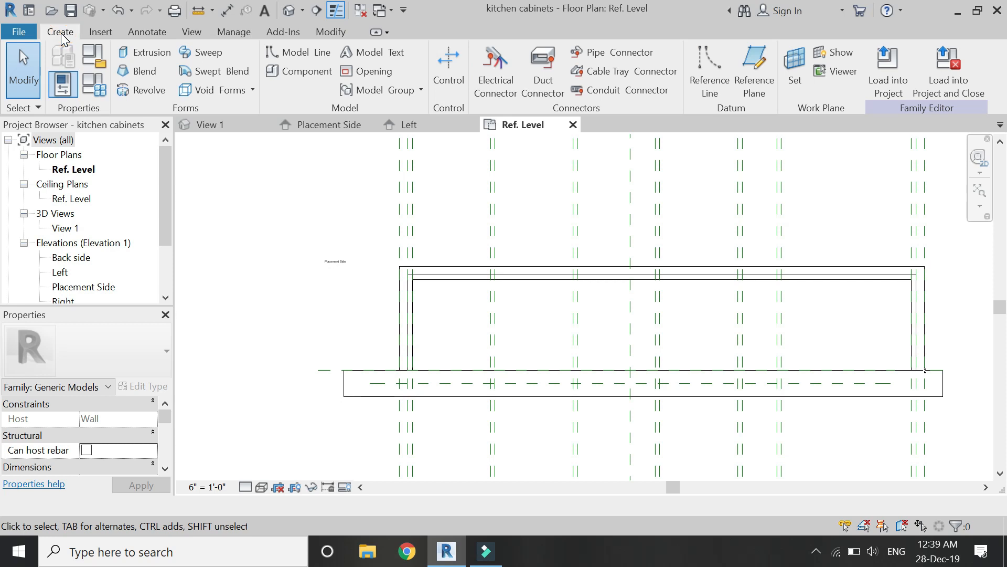
click(61, 32)
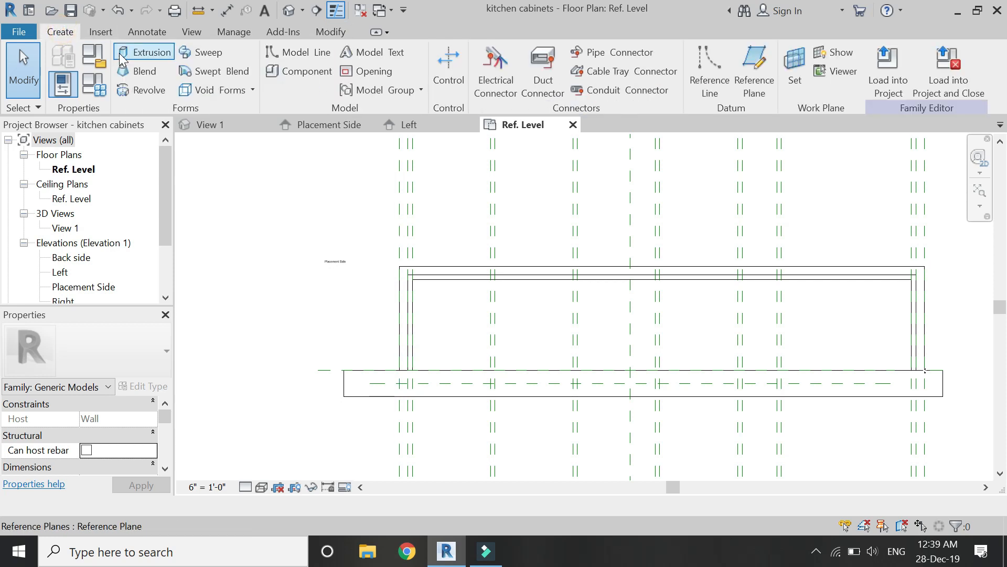
click(216, 90)
click(254, 216)
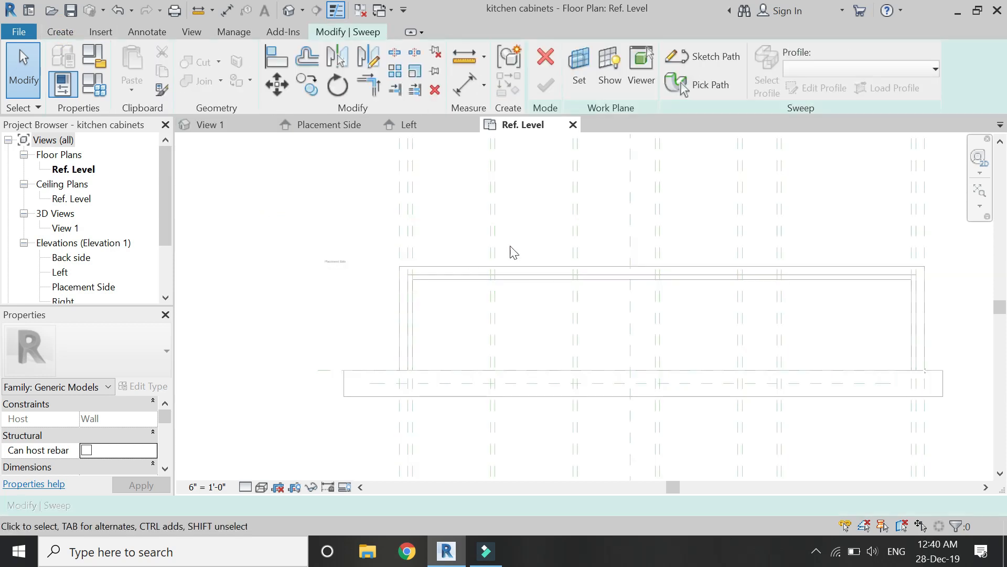
click(704, 57)
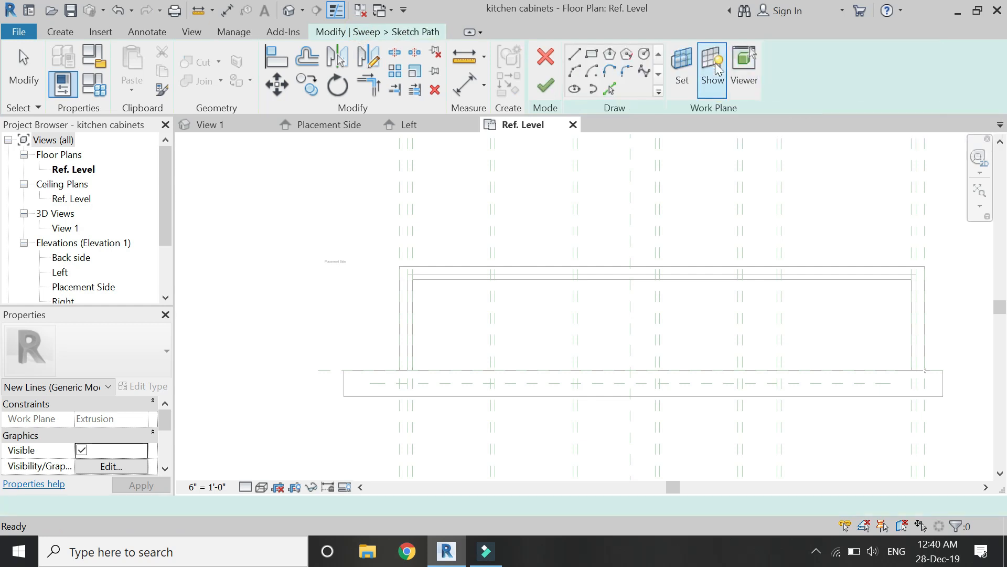
click(681, 75)
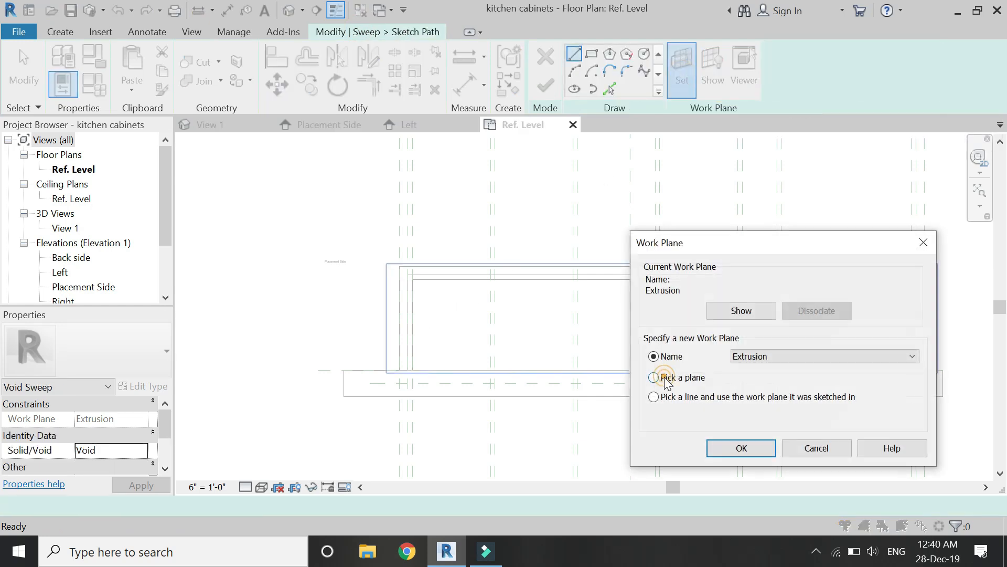
click(741, 448)
click(400, 326)
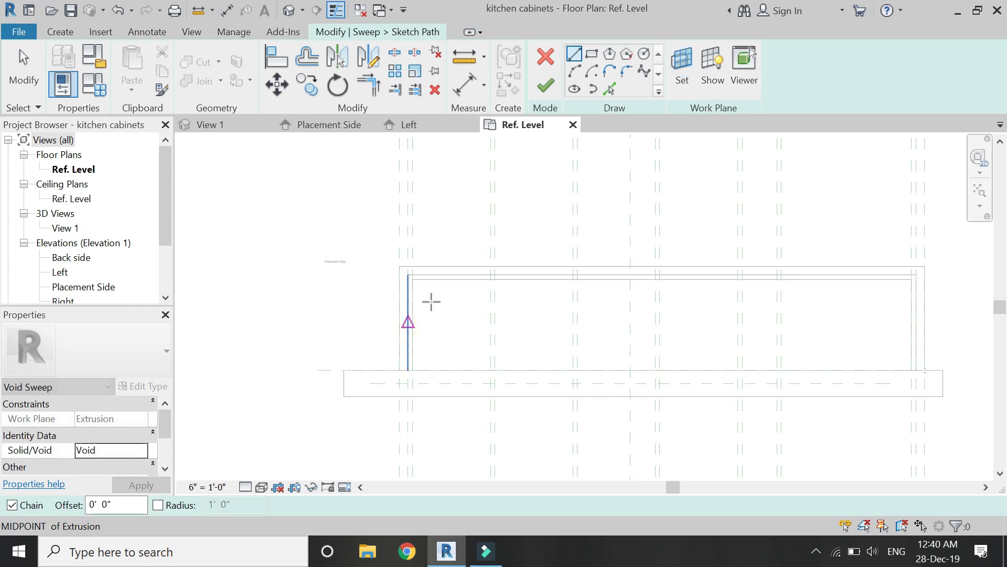
Step: Pick the countertop's left, front and right edges as the sweep path, locking the left and front segments to the countertop
click(609, 89)
click(399, 320)
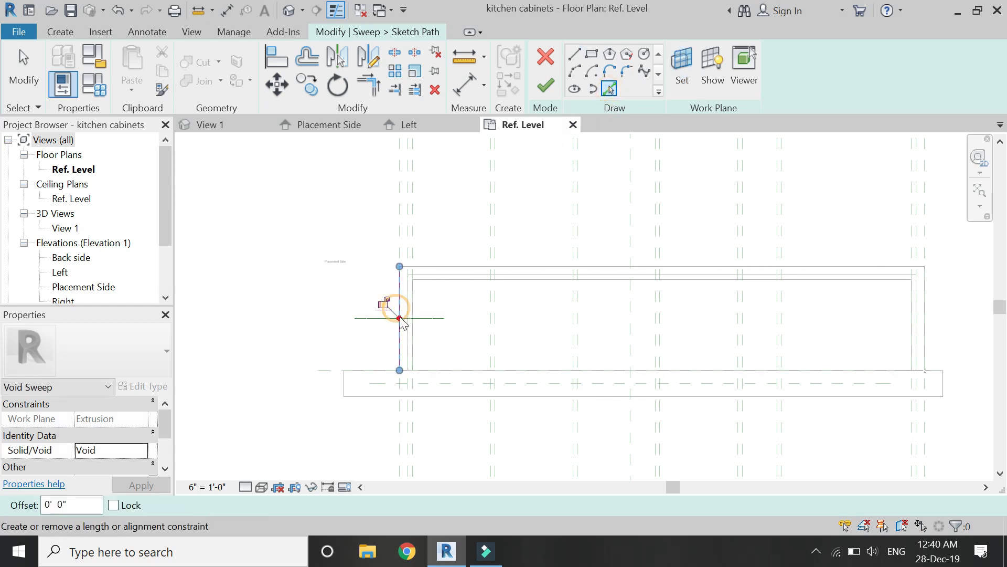
click(485, 272)
click(679, 250)
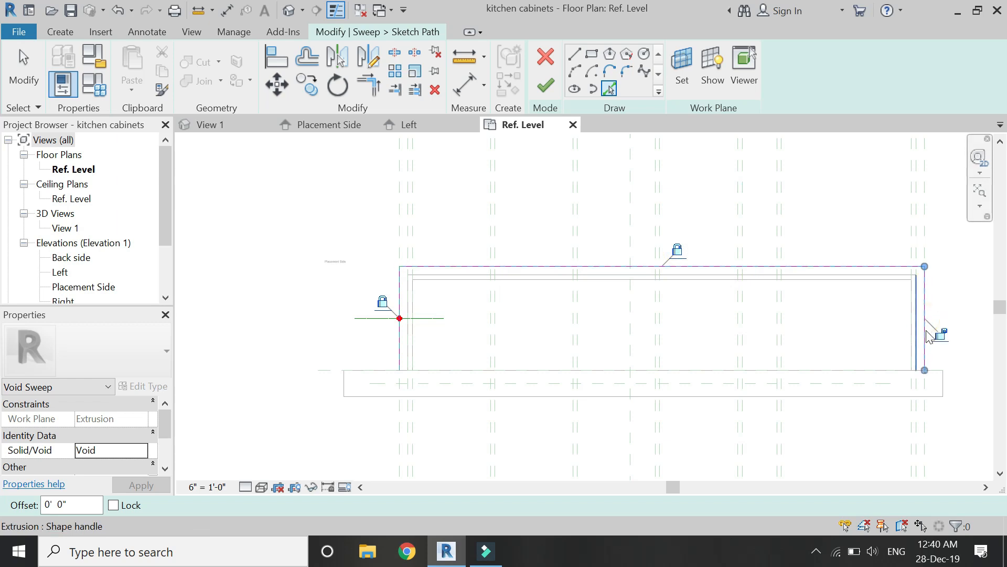
key(Escape)
key(Escape)
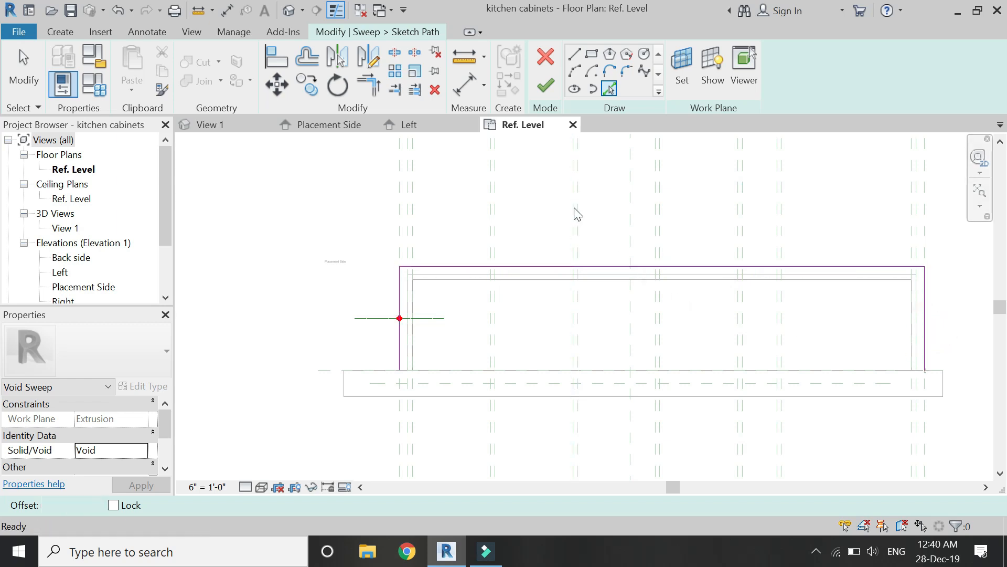
Step: Finish the sweep path and open its profile sketch in the Back side elevation
click(539, 92)
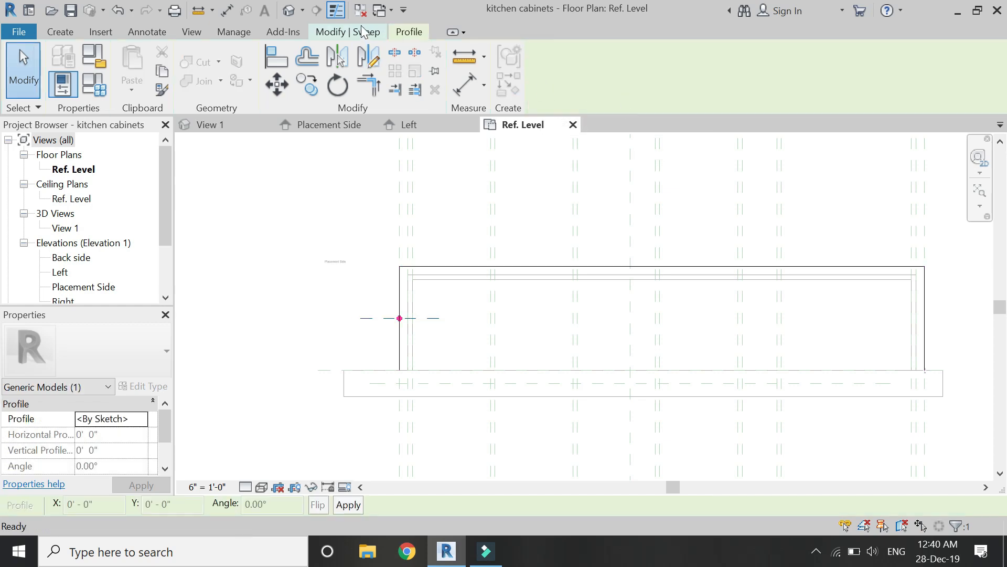
click(824, 88)
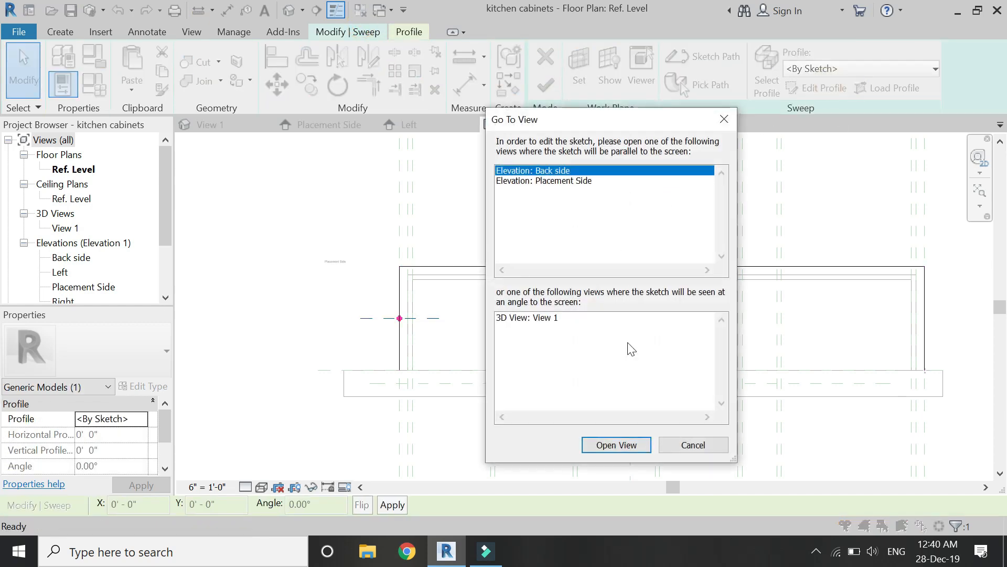
click(615, 445)
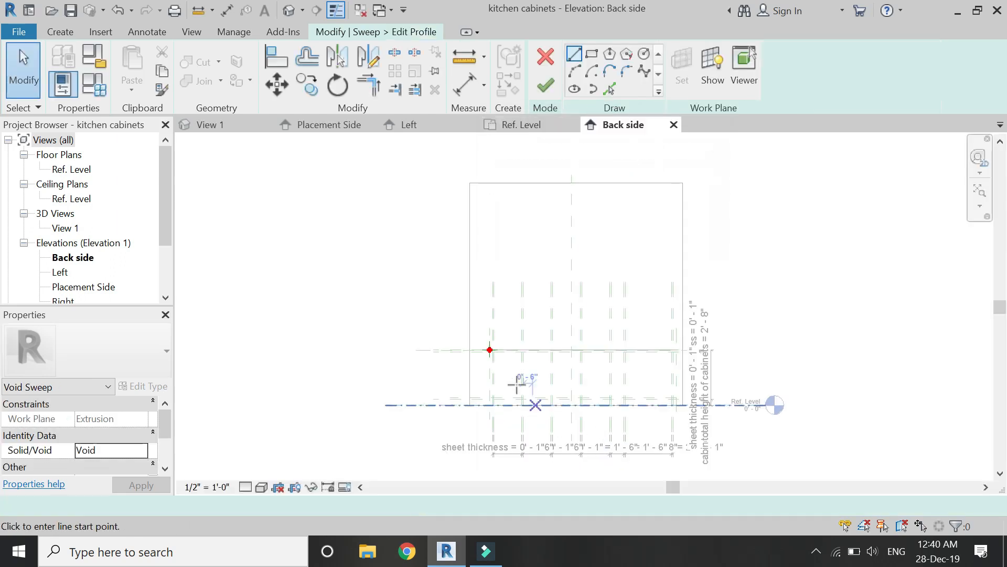
scroll(489, 359, up, 5)
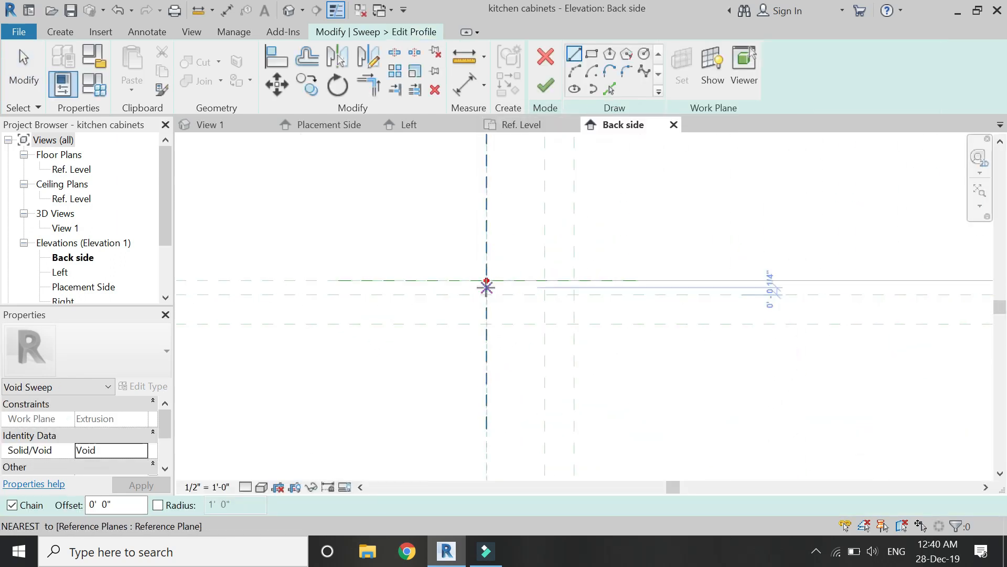
scroll(487, 281, up, 4)
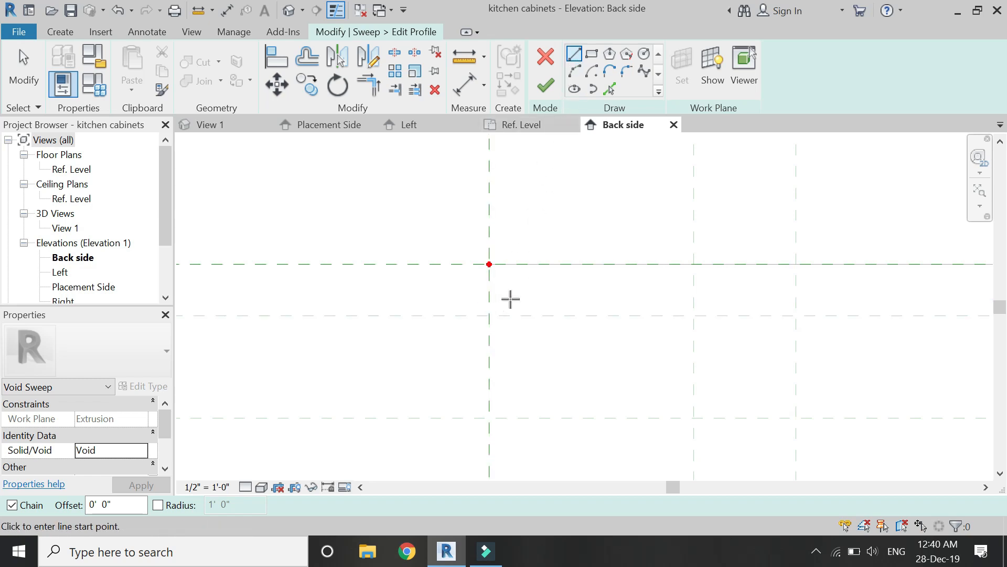
Step: Sketch a closed corner profile with a vertical line, a horizontal line along the countertop's upper edge, and a concave arc joining their ends
click(489, 315)
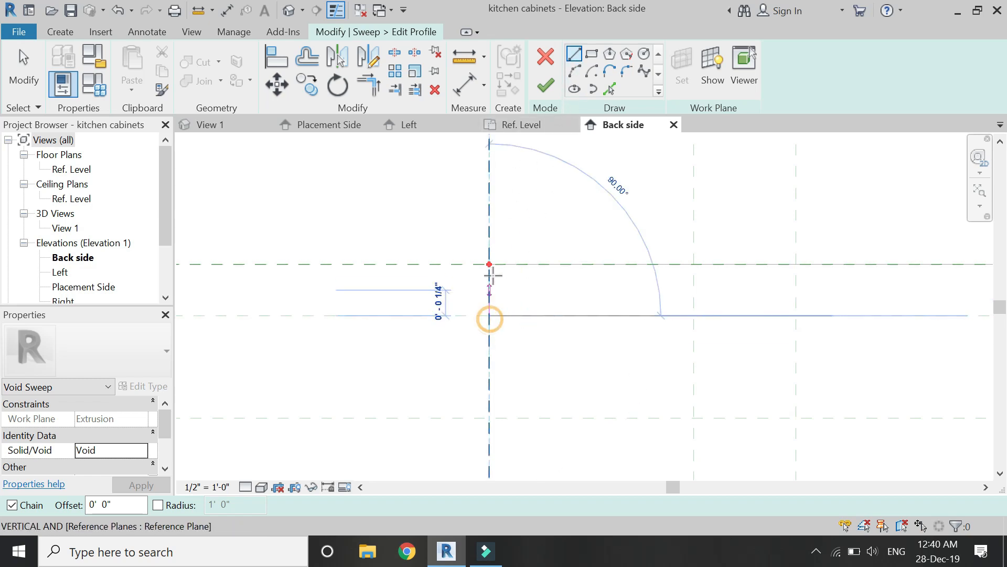
click(490, 264)
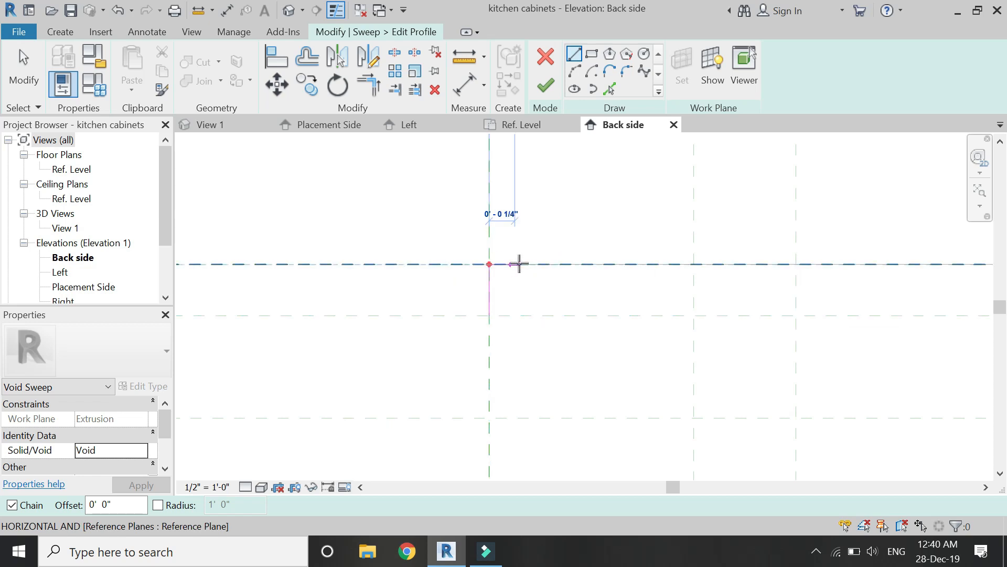
click(536, 264)
key(Escape)
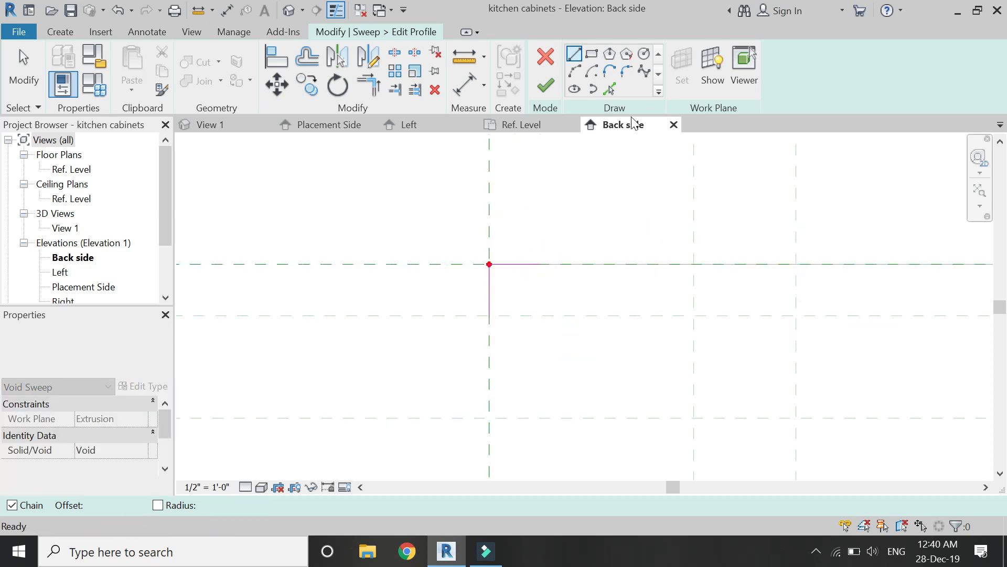
click(574, 71)
click(489, 315)
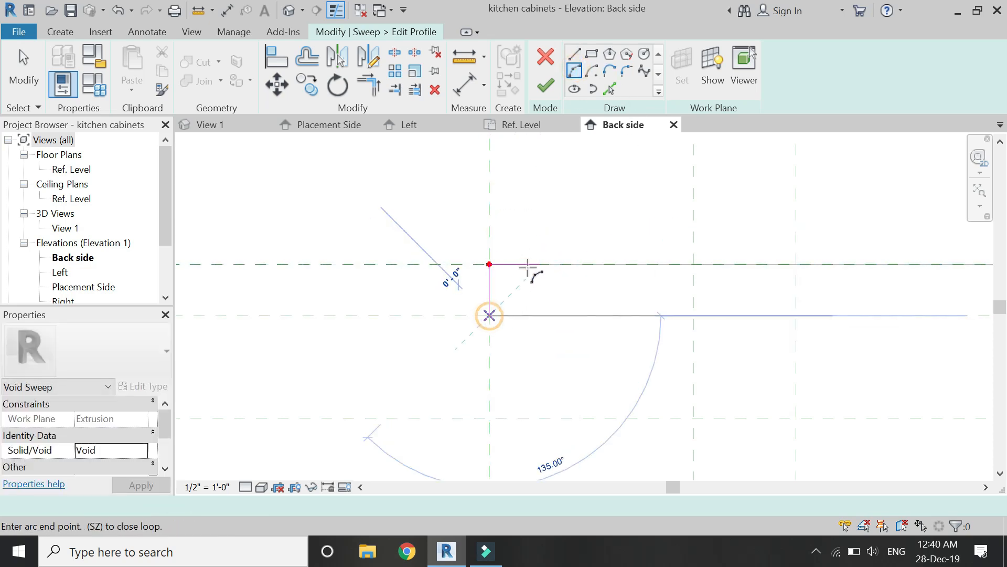
click(535, 264)
click(518, 288)
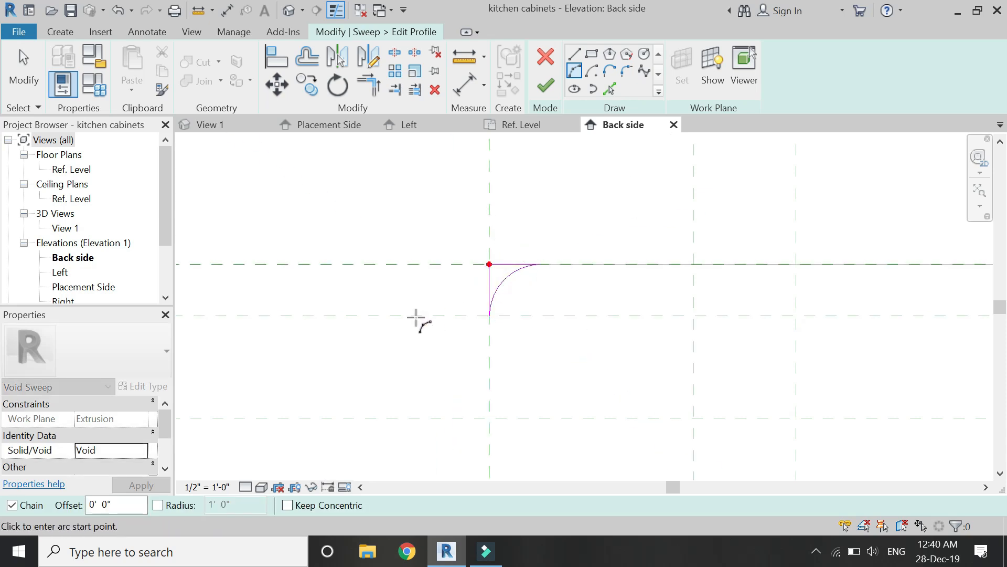
key(Escape)
Step: Finish the profile sketch and complete the void sweep in the 3D view
click(226, 124)
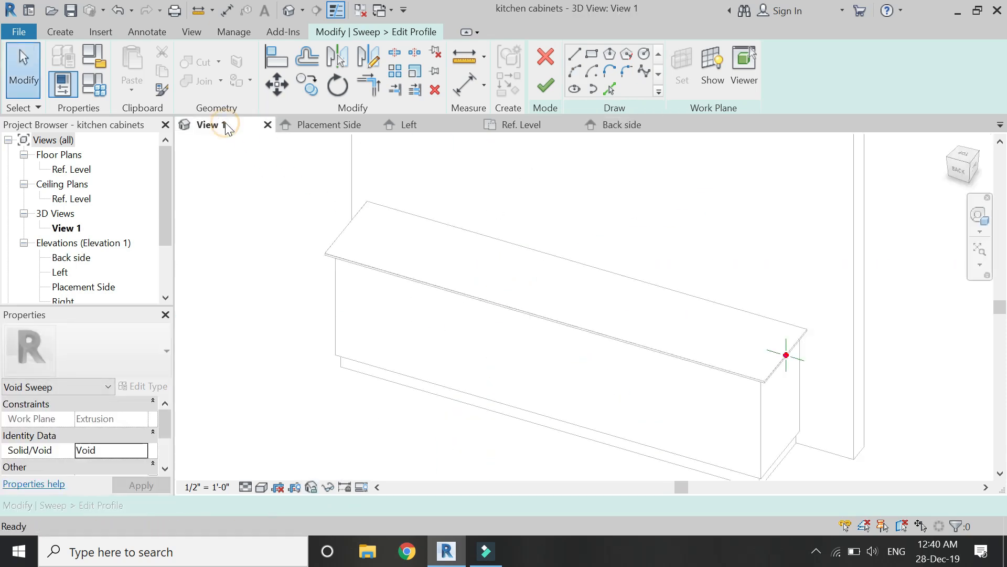
scroll(733, 310, up, 2)
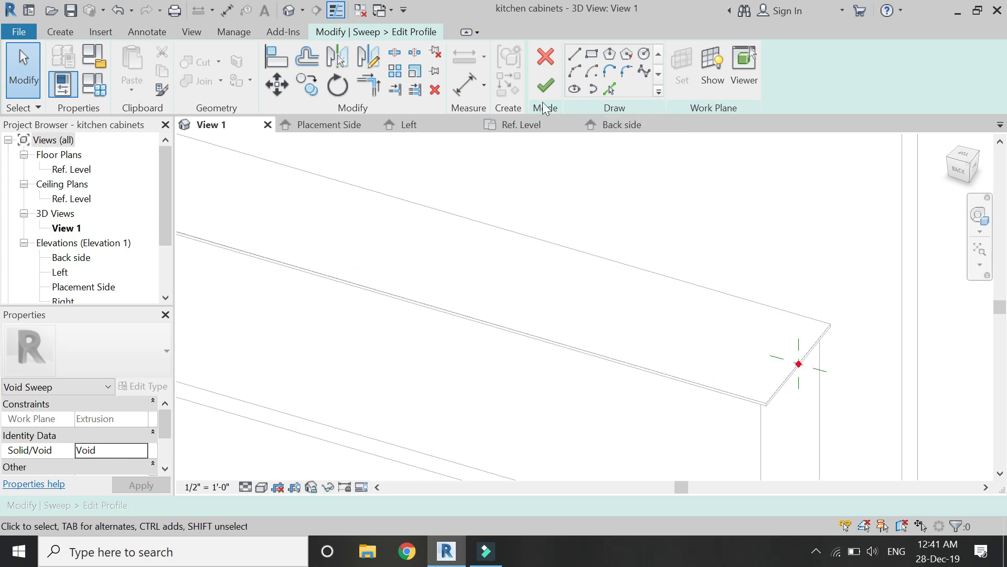
click(545, 85)
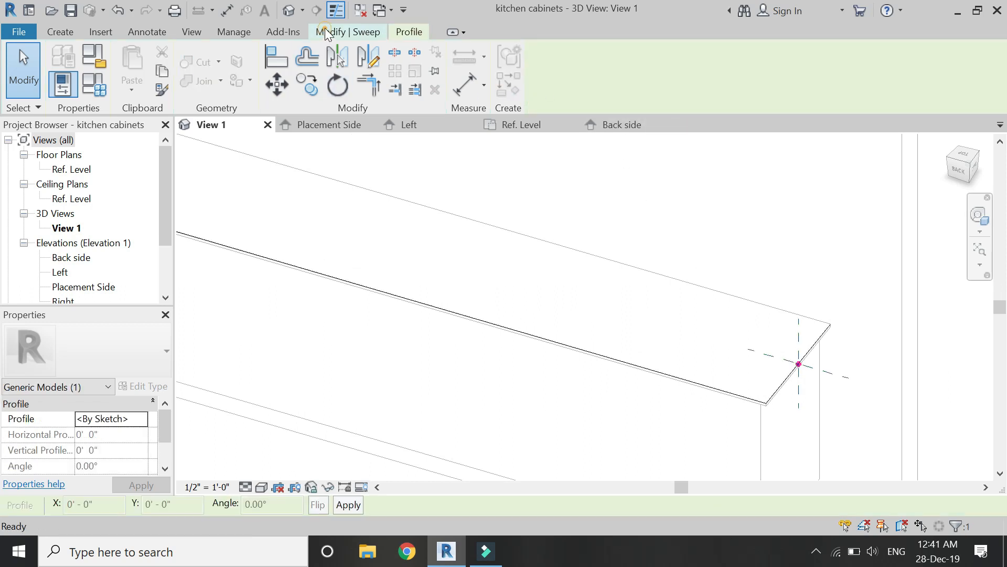
click(326, 33)
click(539, 91)
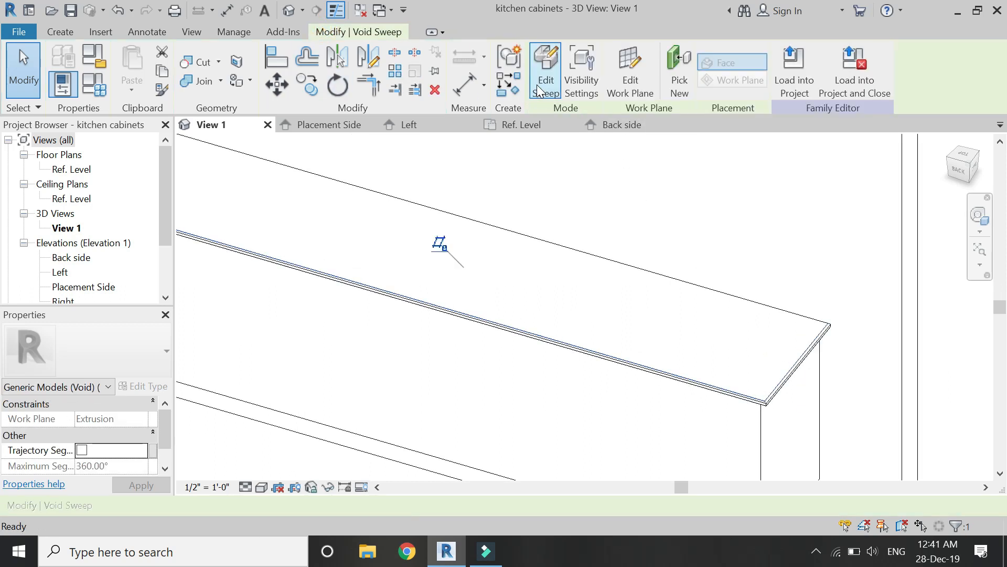
Step: Set the 3D view's visual style to Shaded
click(792, 431)
scroll(753, 380, up, 2)
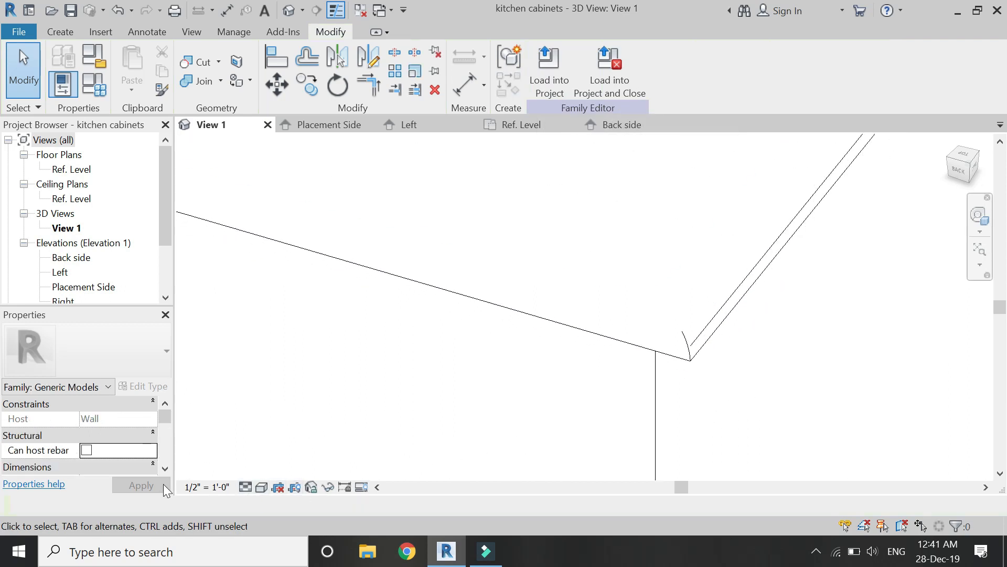
click(207, 487)
click(259, 486)
click(261, 487)
click(274, 428)
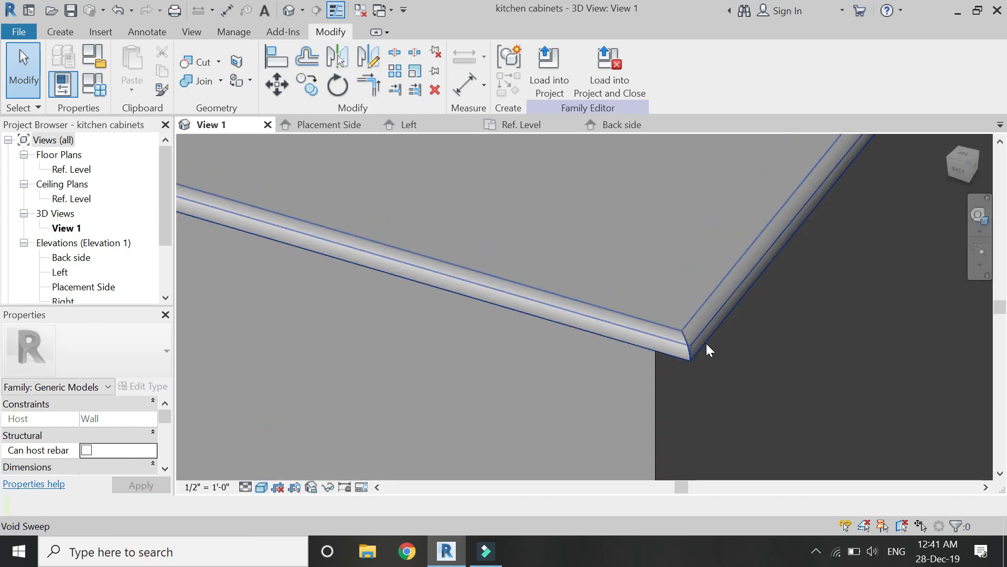
Step: Examine the rounded countertop edge at both front corners and along its length in the 3D view
scroll(714, 391, down, 1)
scroll(836, 391, down, 2)
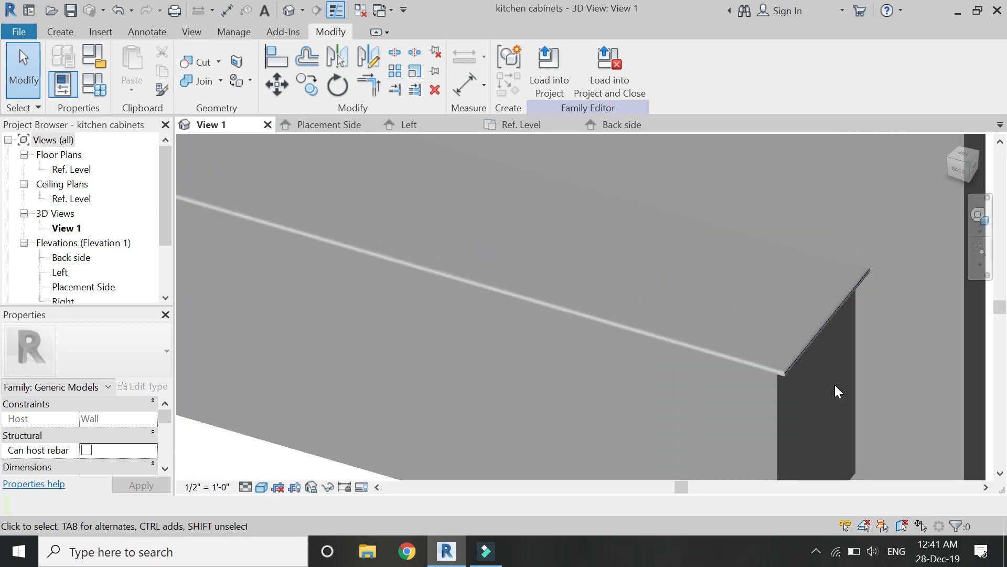
scroll(373, 276, down, 2)
scroll(371, 273, up, 5)
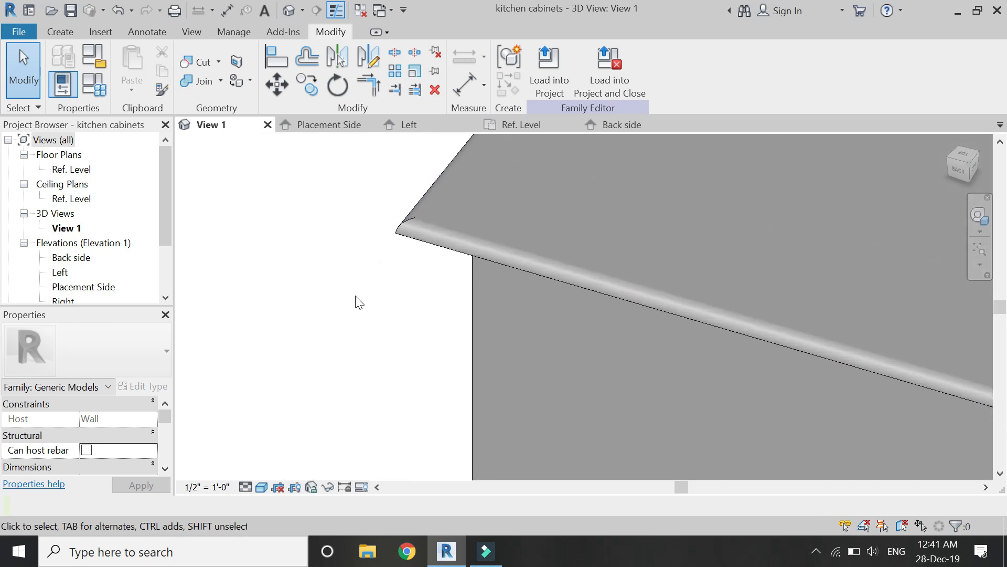
scroll(355, 267, down, 5)
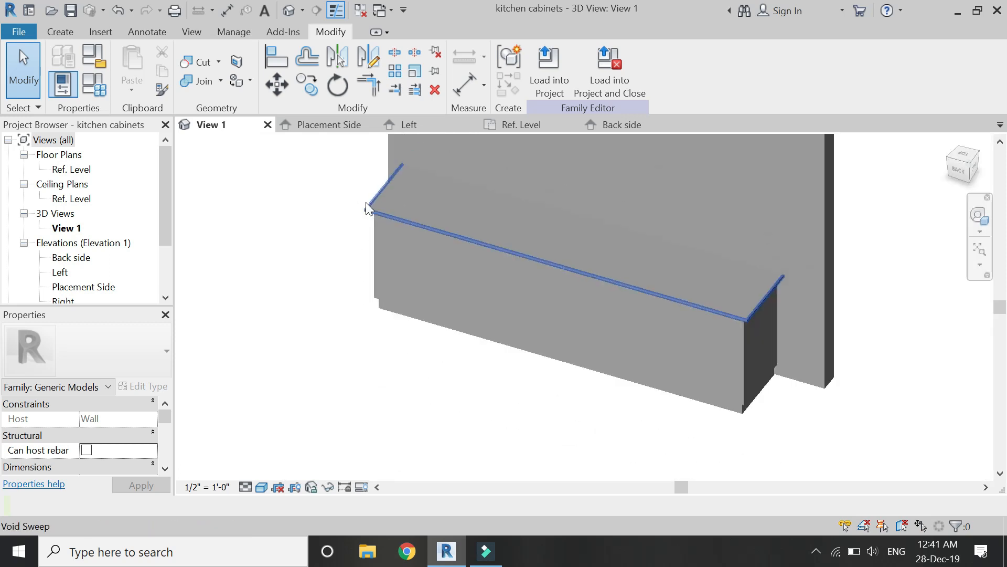
scroll(600, 338, up, 2)
Step: Start a void extrusion in the Placement Side elevation and set its work plane by picking the cabinet extrusion
click(310, 129)
scroll(389, 225, down, 1)
scroll(625, 454, up, 1)
click(60, 33)
click(244, 95)
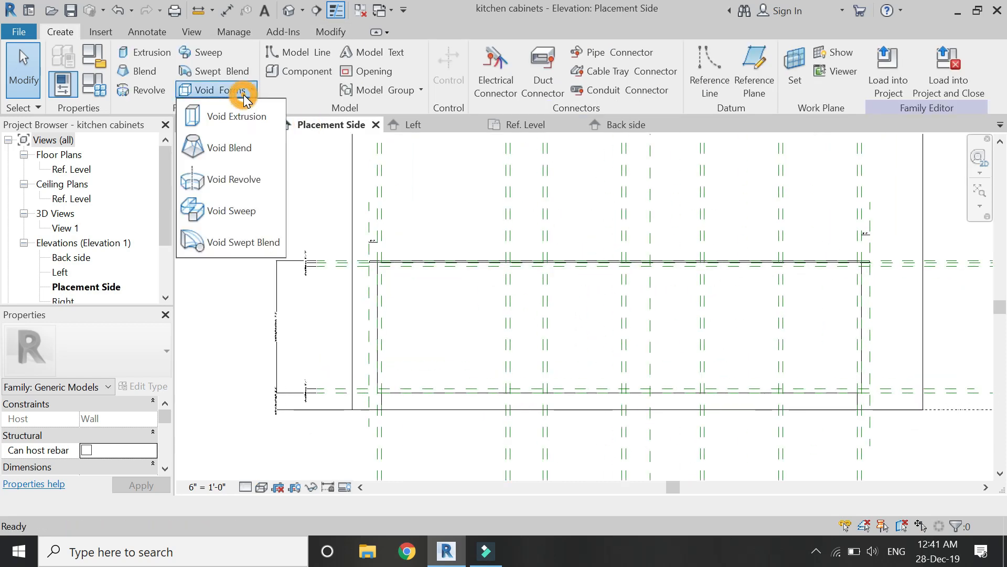
click(234, 116)
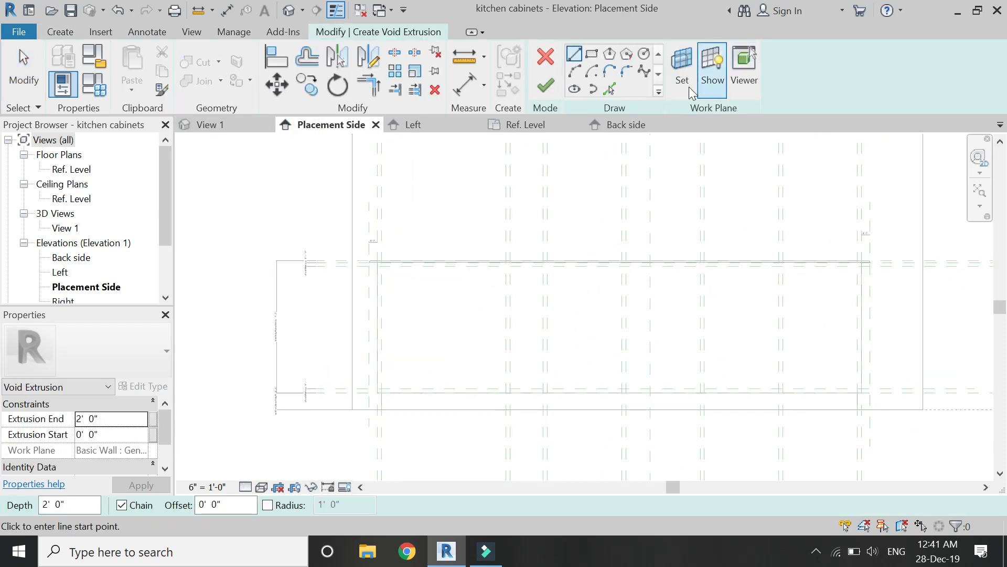
click(690, 92)
click(654, 378)
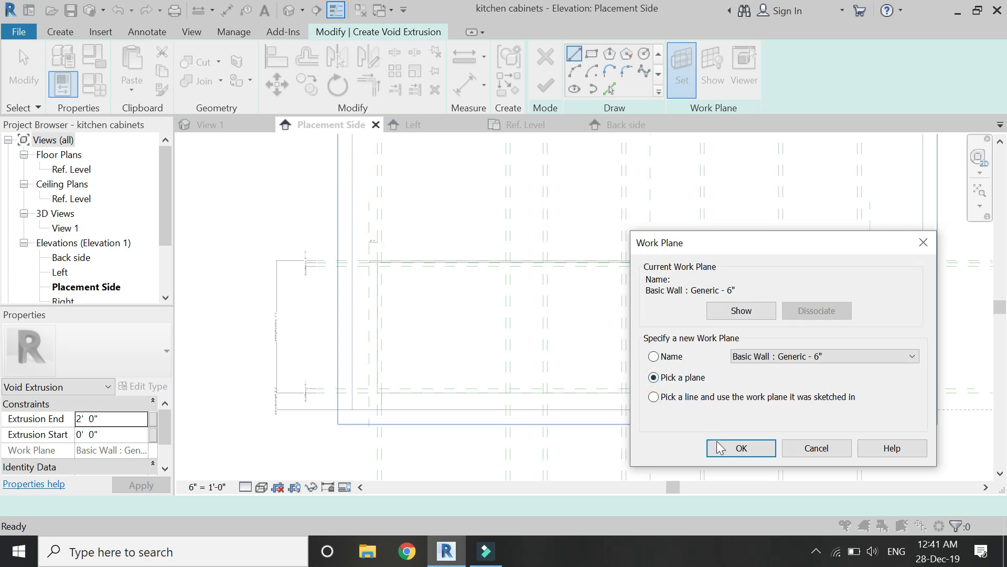
click(721, 448)
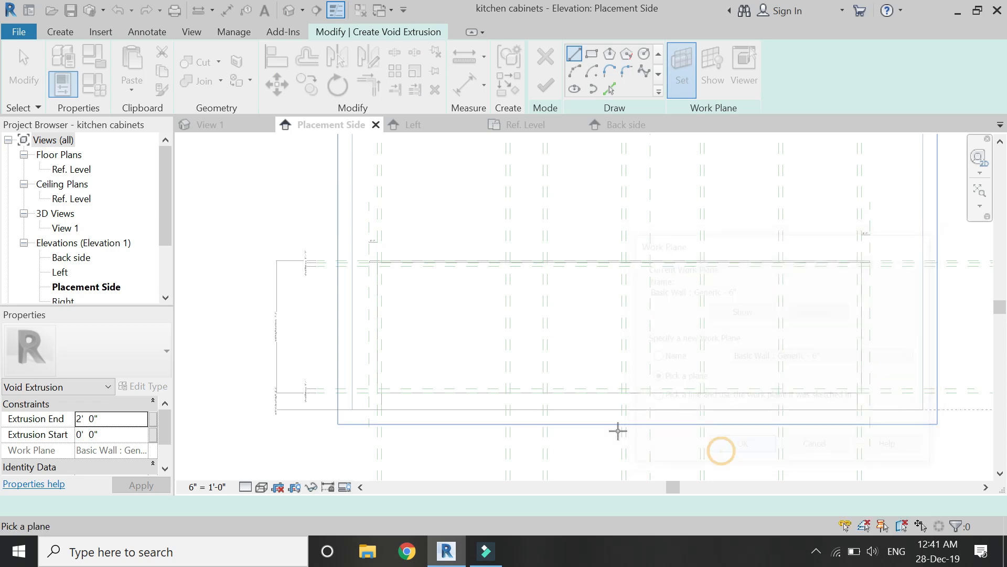
click(383, 360)
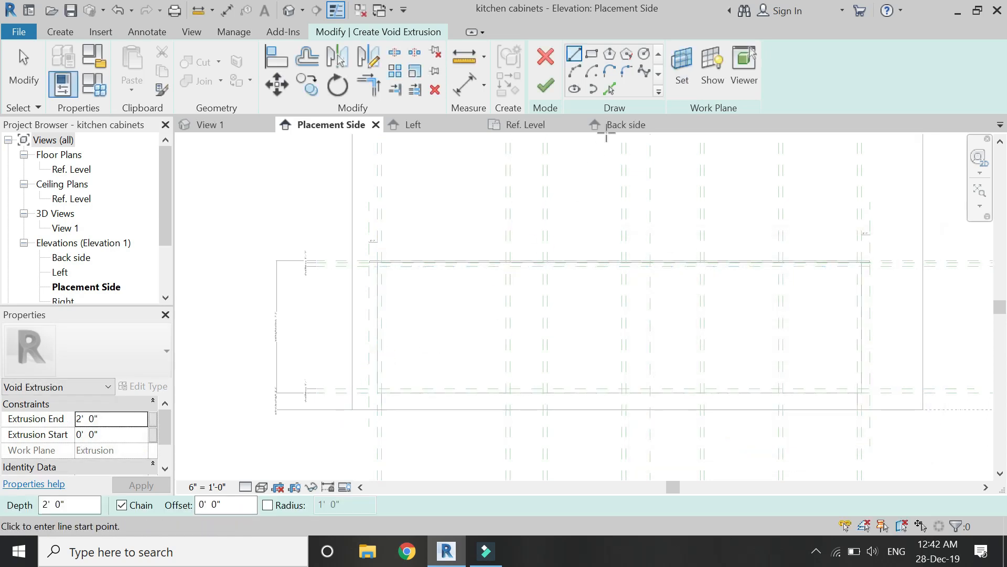
Step: Draw a 2' 6" by 2' 5 1/2" rectangle in the cabinet's leftmost bay and lock all four edges to the reference planes
click(592, 58)
scroll(481, 360, up, 2)
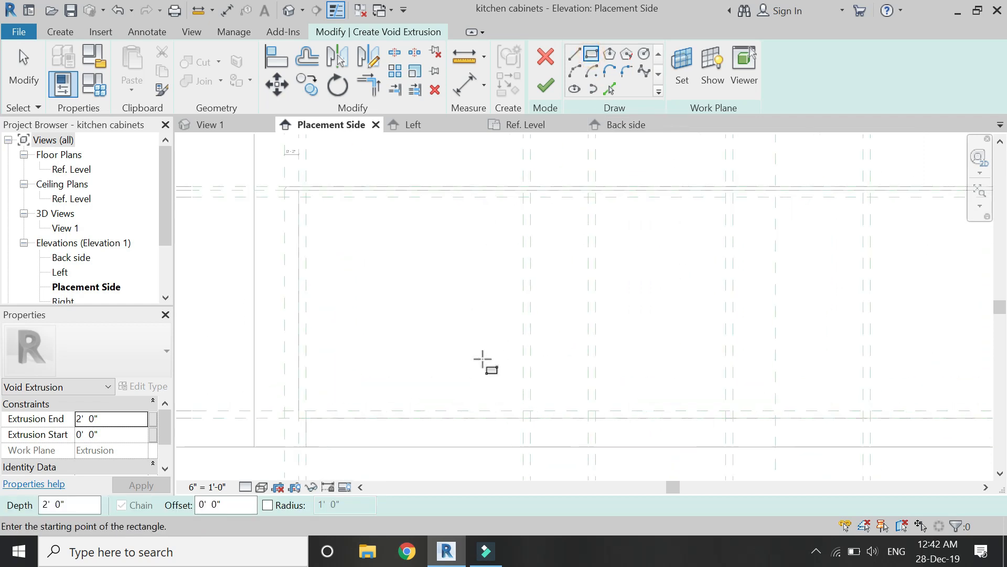
click(307, 197)
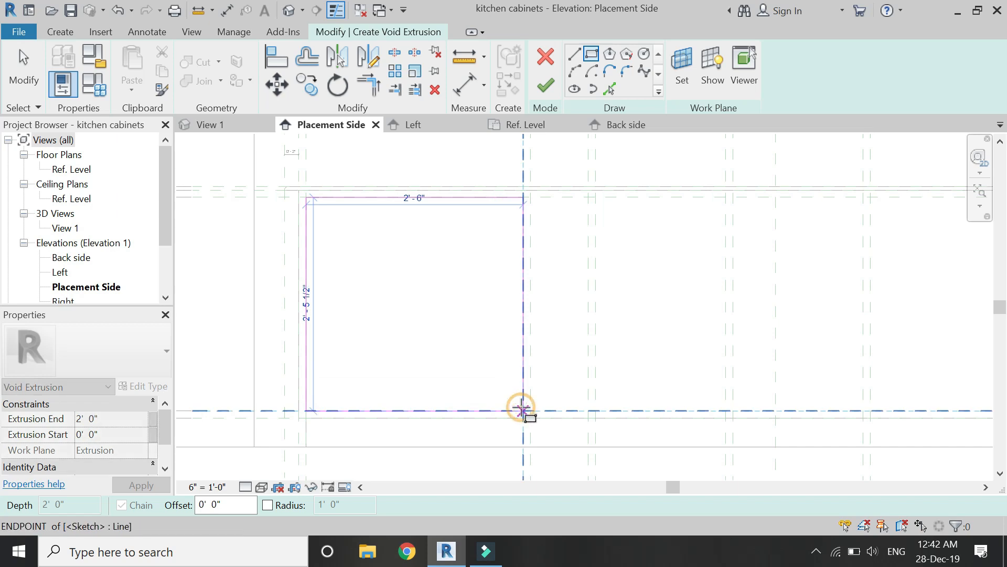
click(523, 410)
click(290, 323)
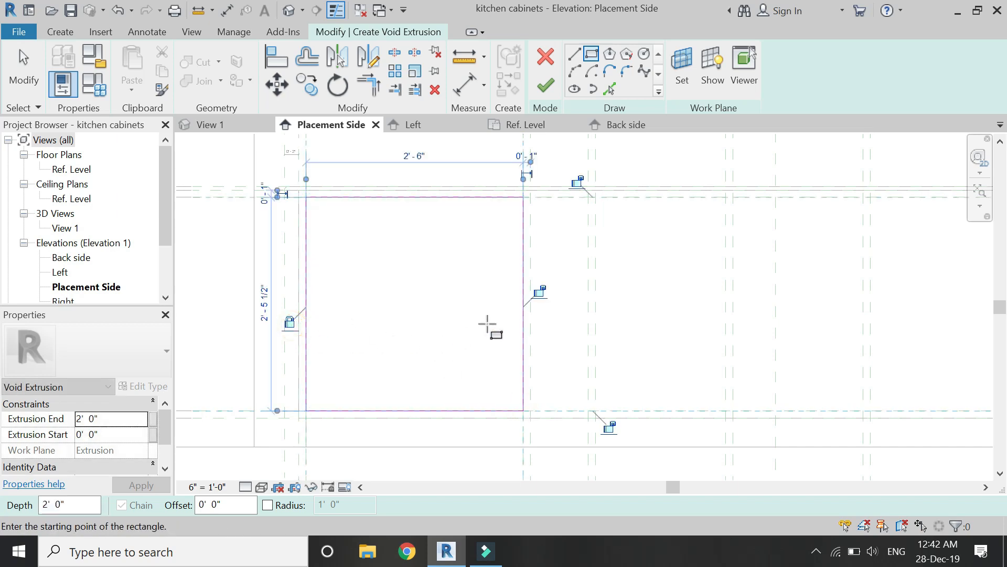
click(539, 292)
click(577, 181)
click(609, 426)
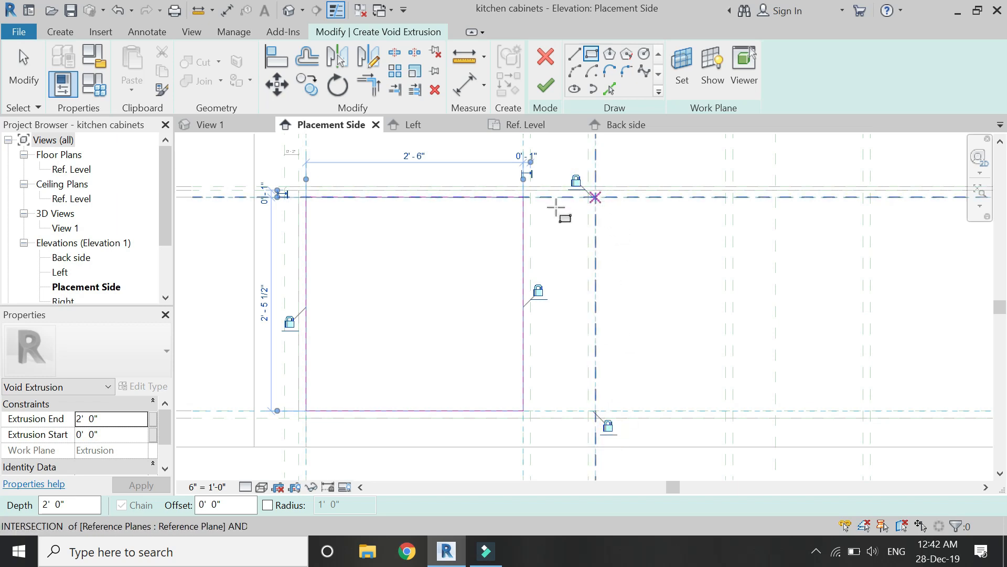
Step: Draw an 8" by 2' 5 1/2" rectangle in the cabinet's second bay and lock its edges to the reference planes
click(531, 198)
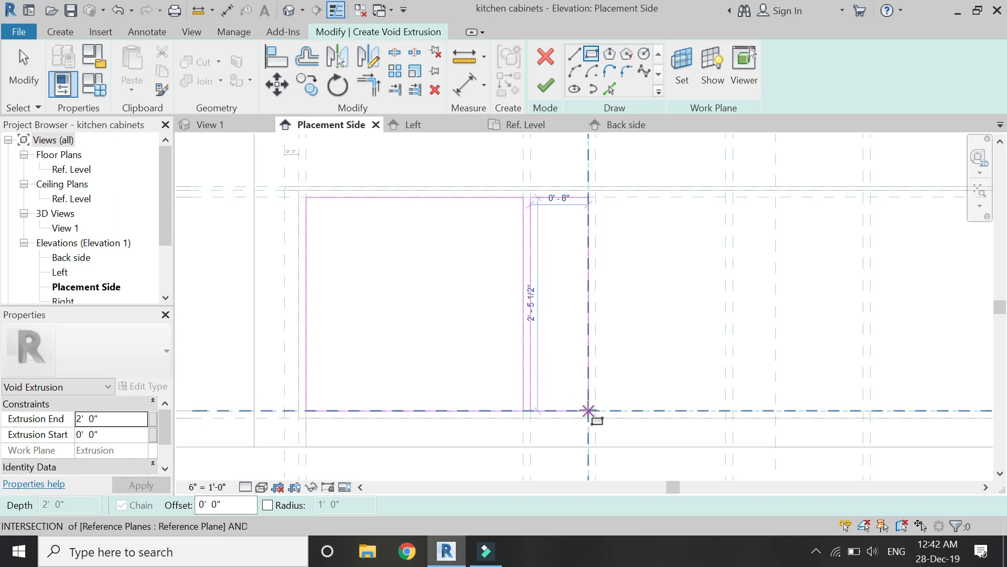
click(589, 410)
scroll(590, 286, up, 1)
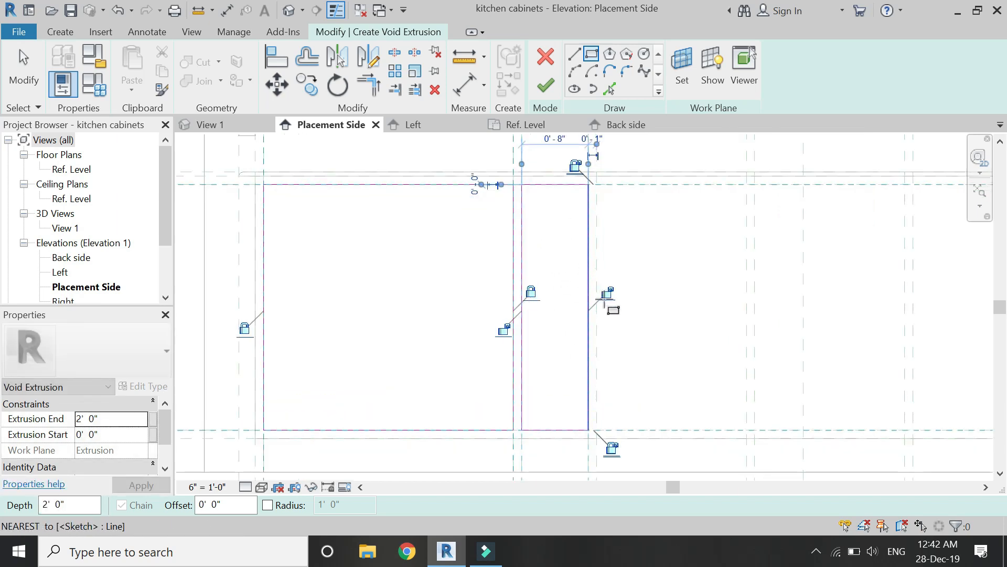
click(507, 324)
click(601, 445)
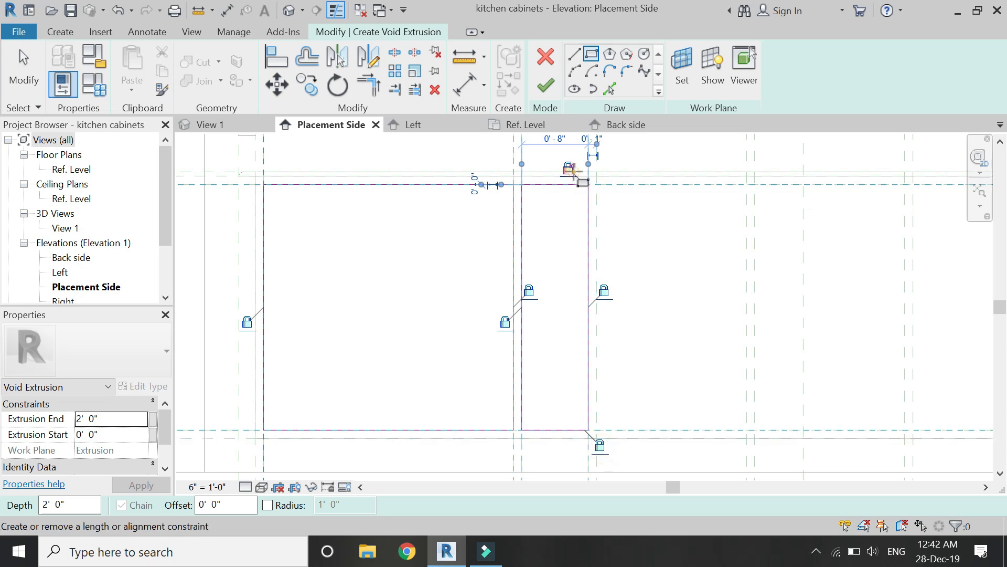
Step: Draw a rectangle filling the cabinet's third bay between the reference planes and lock its edges to those planes
click(597, 184)
scroll(433, 241, down, 3)
middle_drag(703, 276, 604, 267)
scroll(542, 313, up, 2)
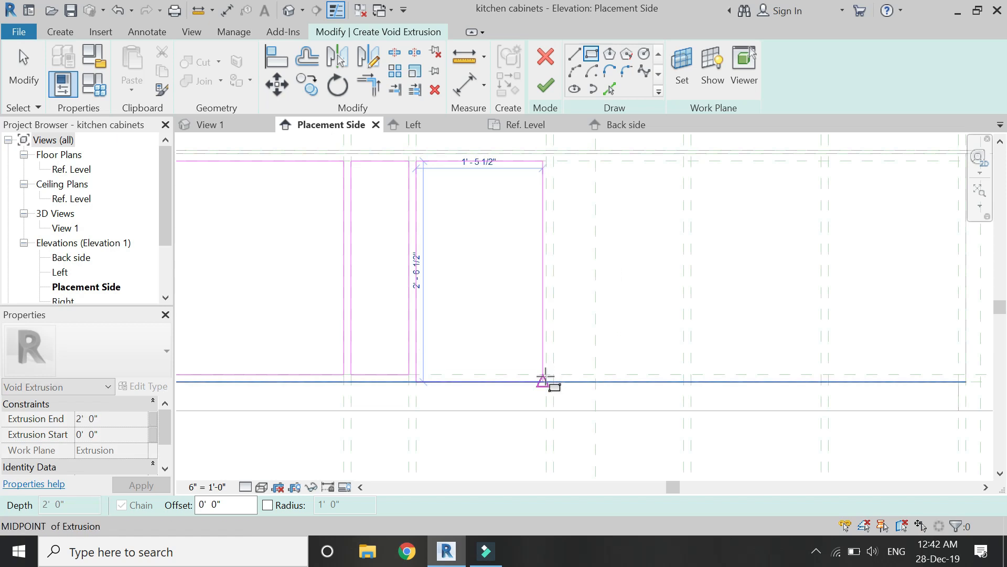
click(549, 373)
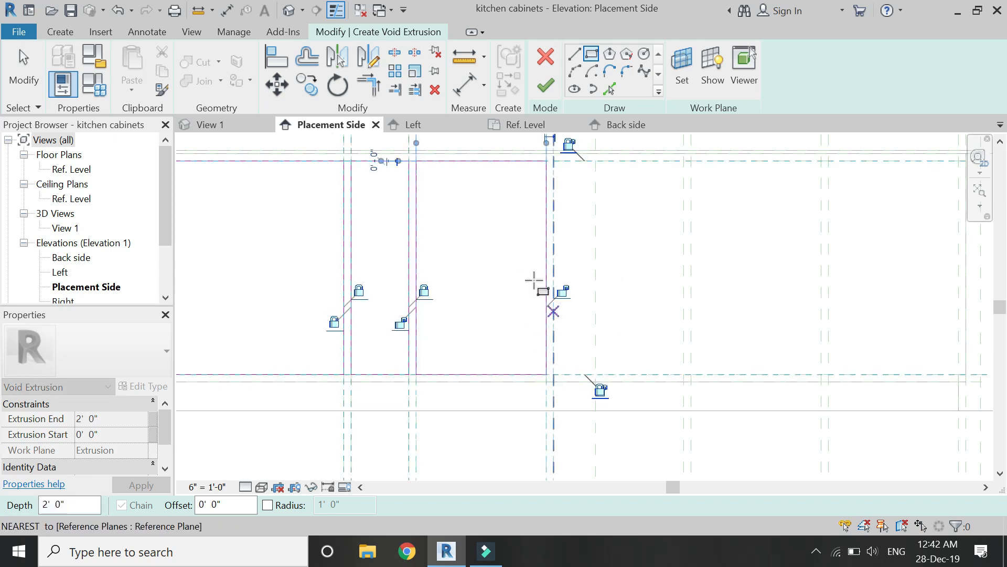
scroll(513, 214, up, 2)
click(592, 152)
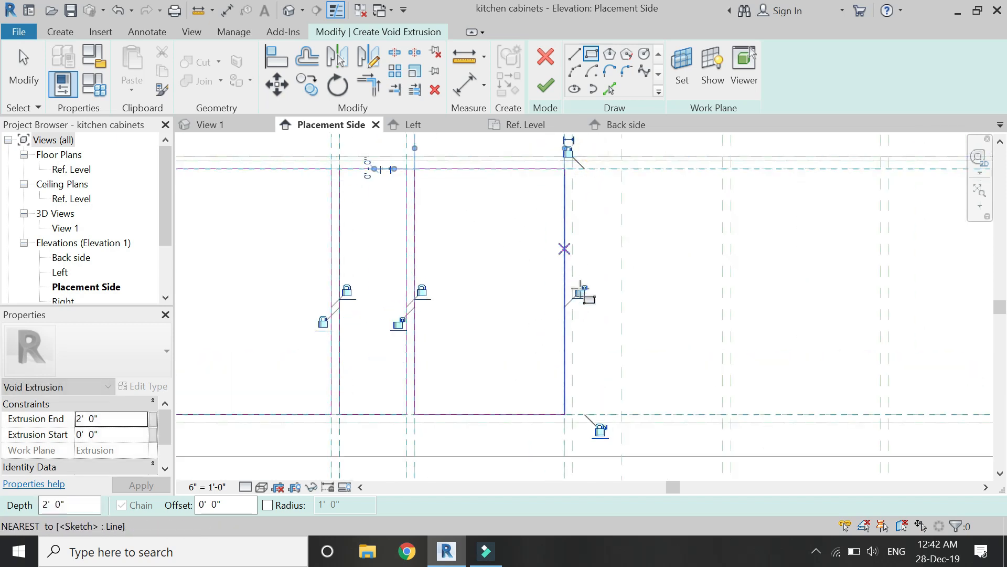
click(582, 292)
click(399, 323)
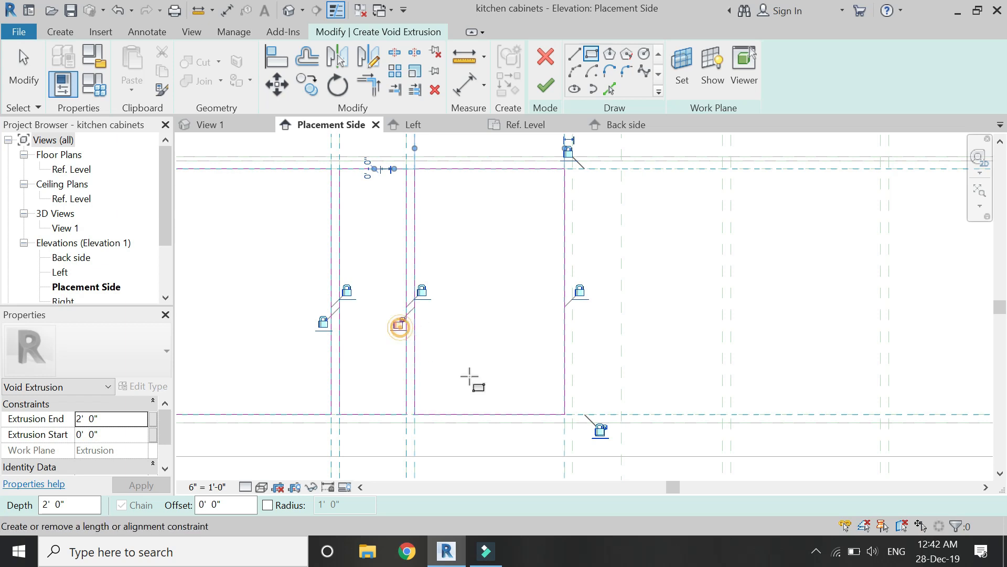
click(601, 432)
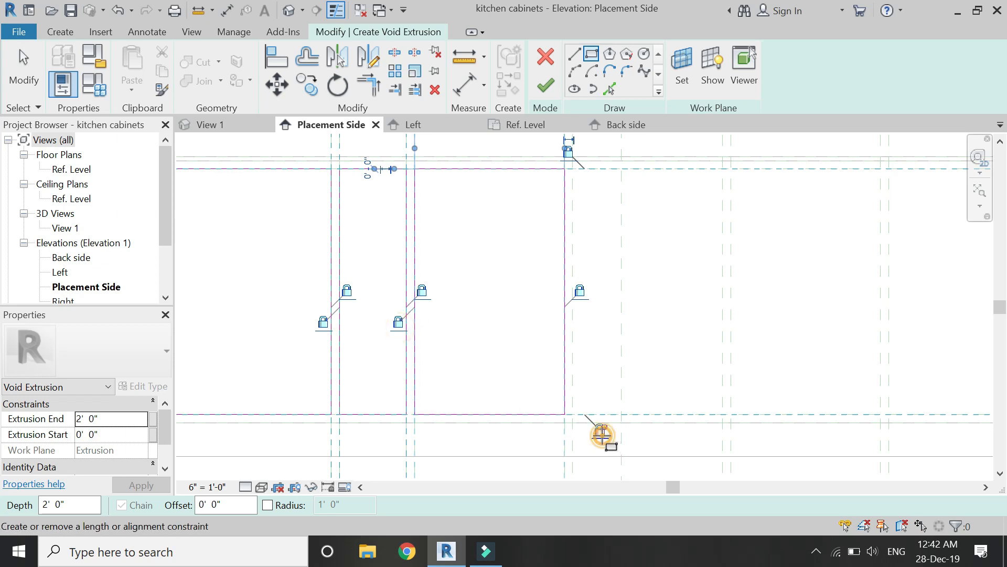
Step: Draw a 1' 6" wide rectangle in the cabinet's fourth bay and lock its edges to the reference planes
click(574, 168)
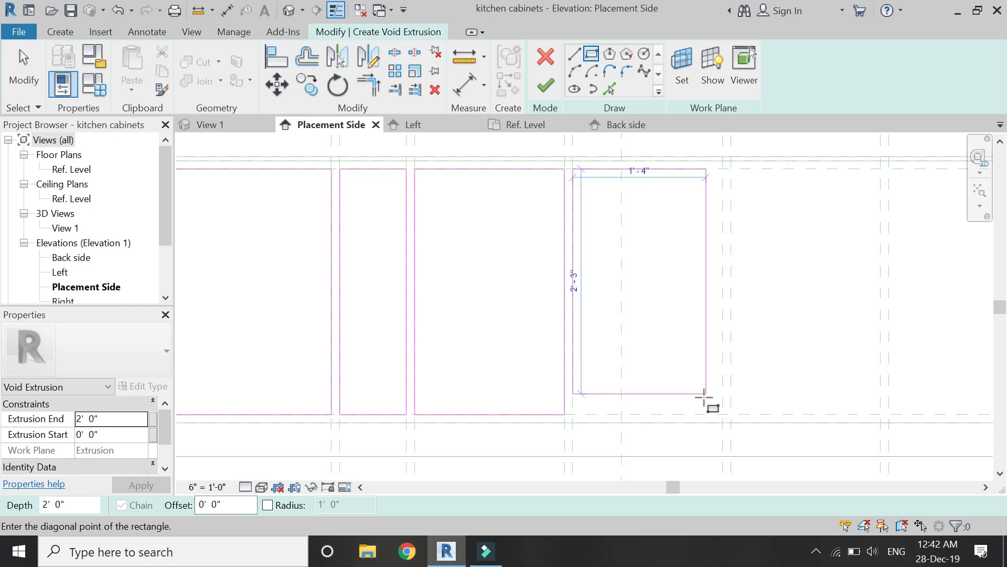
click(722, 414)
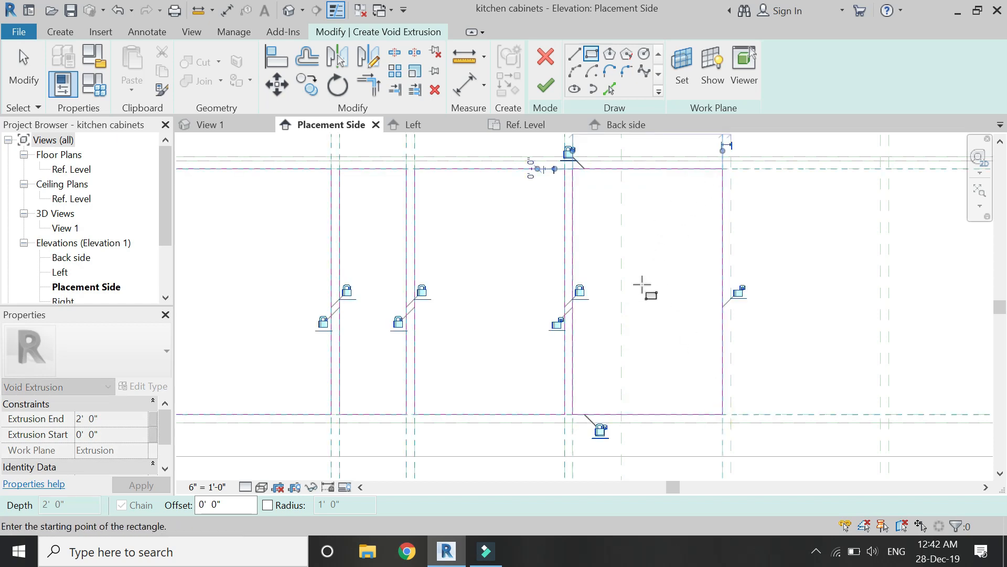
click(731, 310)
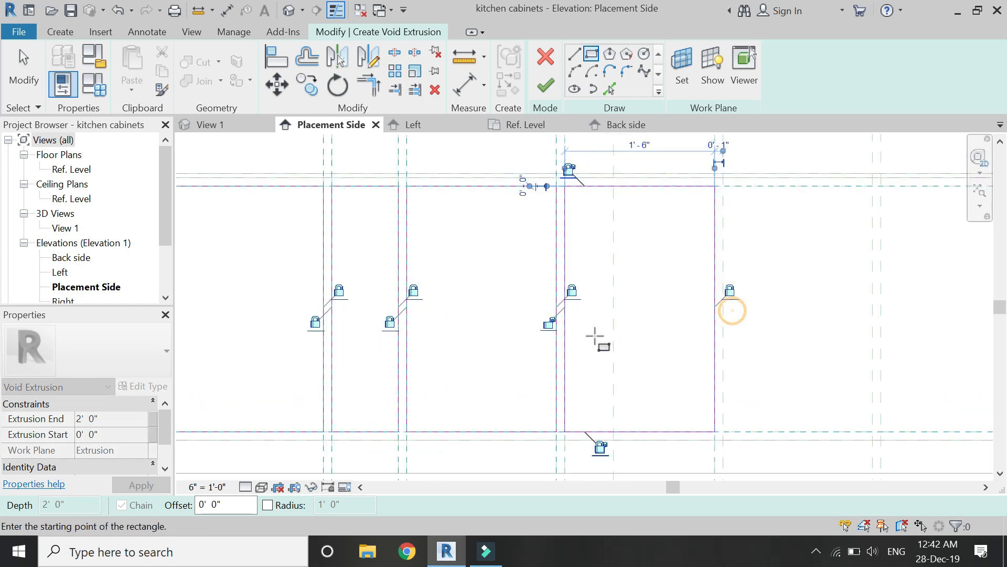
click(548, 323)
click(603, 450)
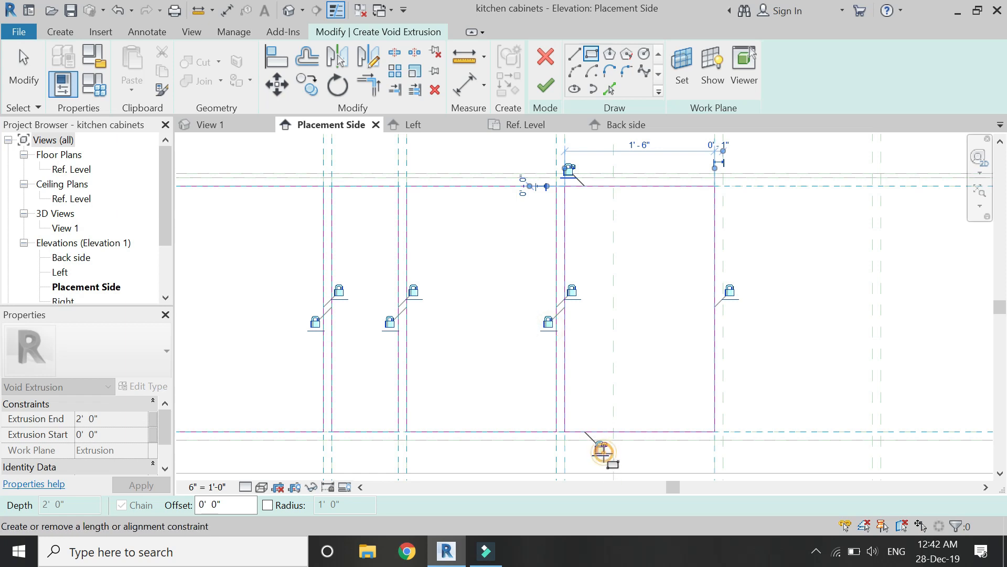
scroll(572, 436, down, 1)
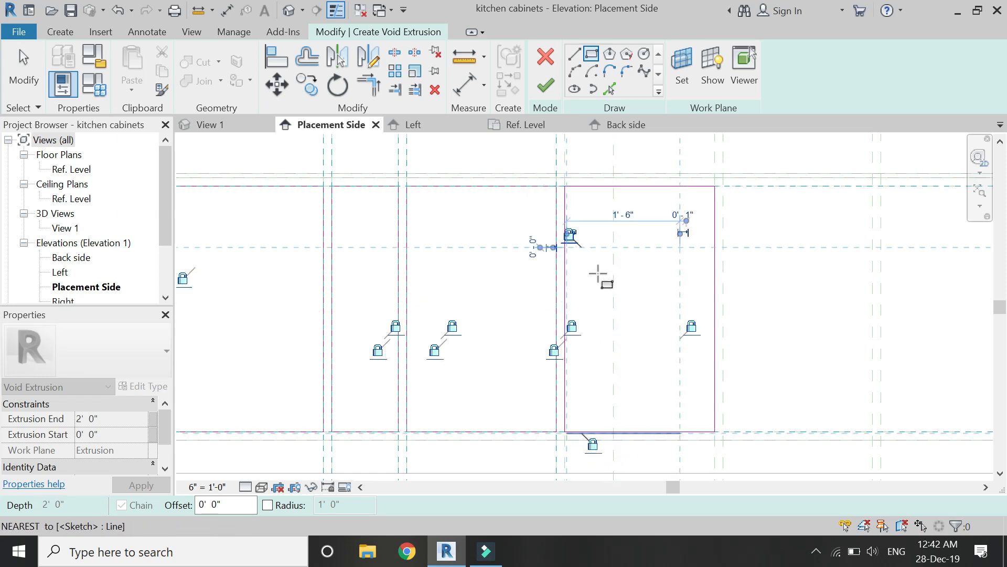
click(571, 234)
Step: Draw a 1' 6" by 2' 5 1/2" rectangle in the cabinet's fifth bay and lock its edges to the reference planes
scroll(475, 251, down, 2)
scroll(688, 273, up, 2)
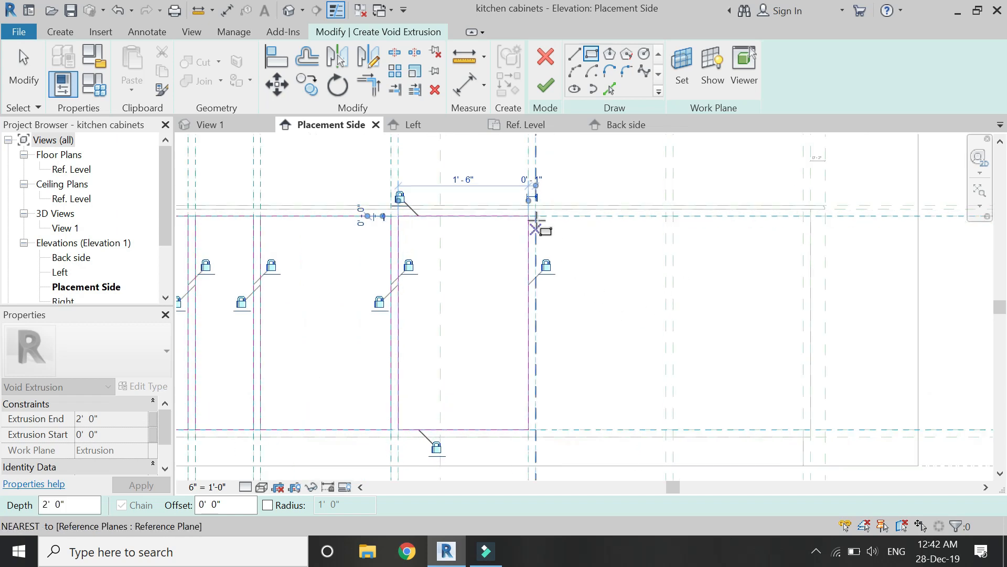
click(535, 215)
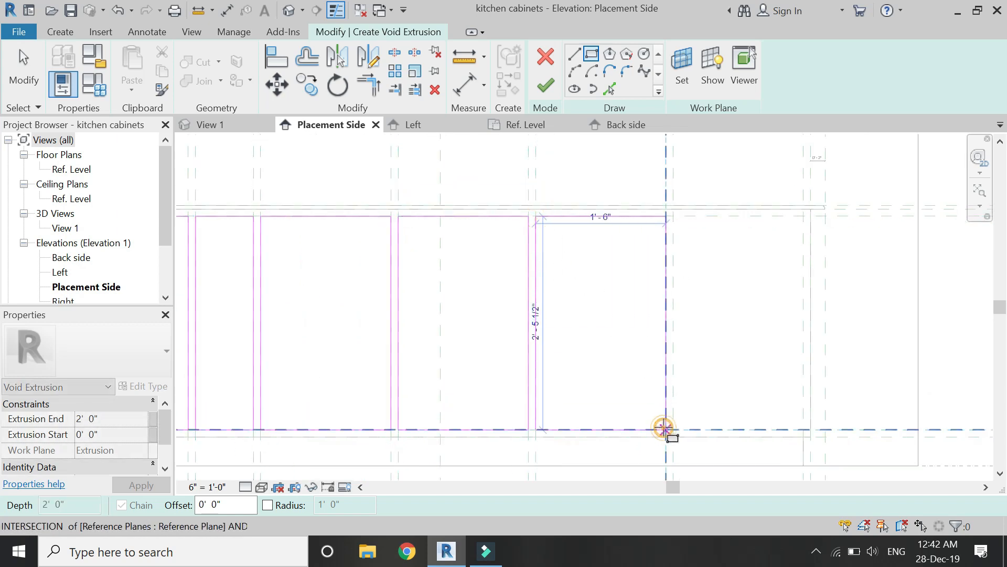
click(664, 427)
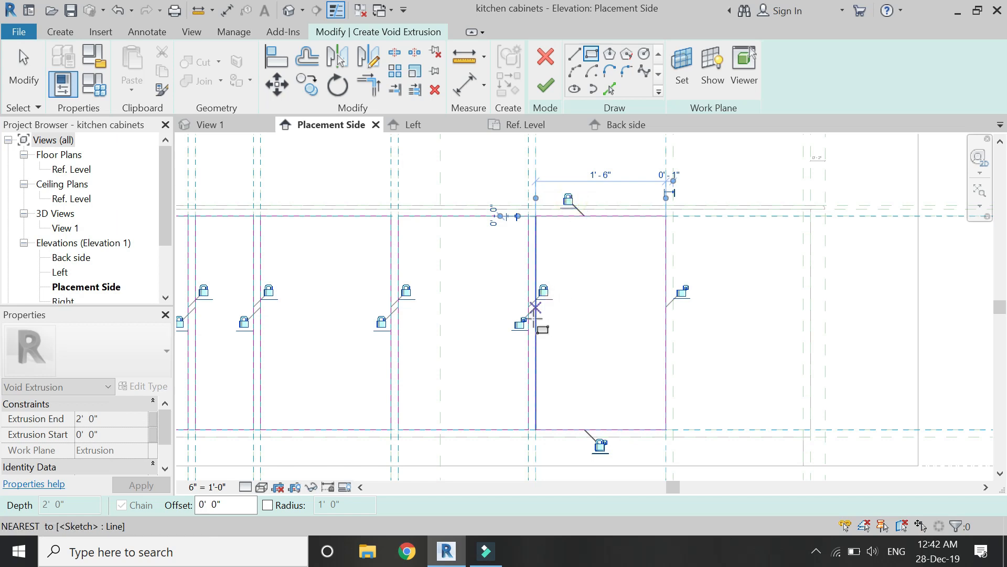
click(600, 445)
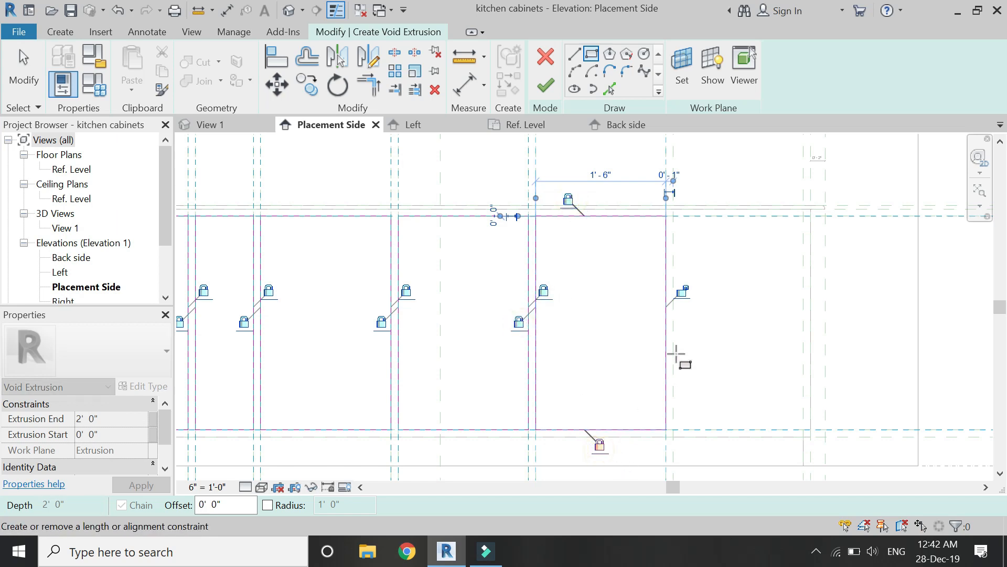
Step: Draw a 1' 6" by 2' 5 1/2" rectangle in the cabinet's last bay and lock its edges to the reference planes
click(675, 215)
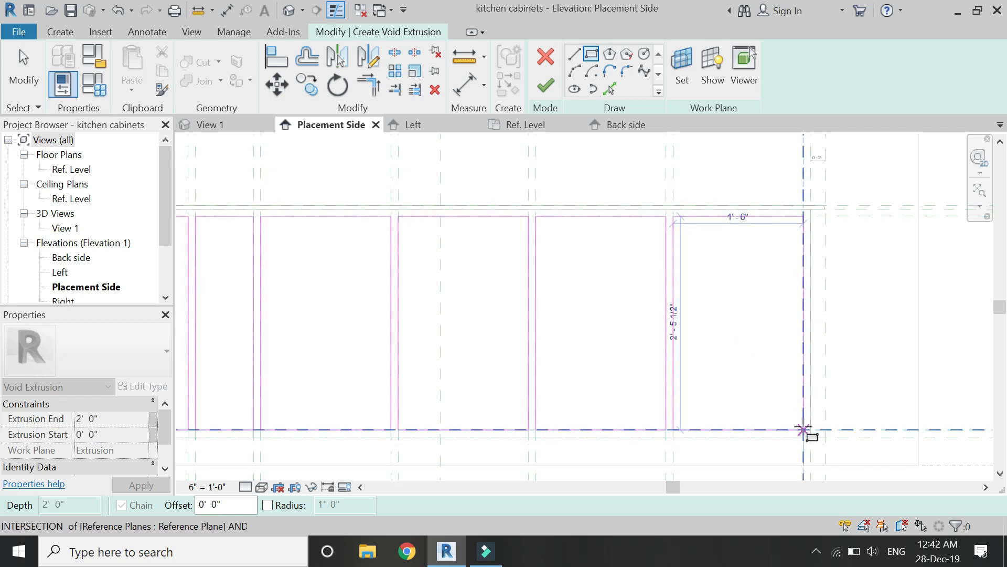
click(803, 429)
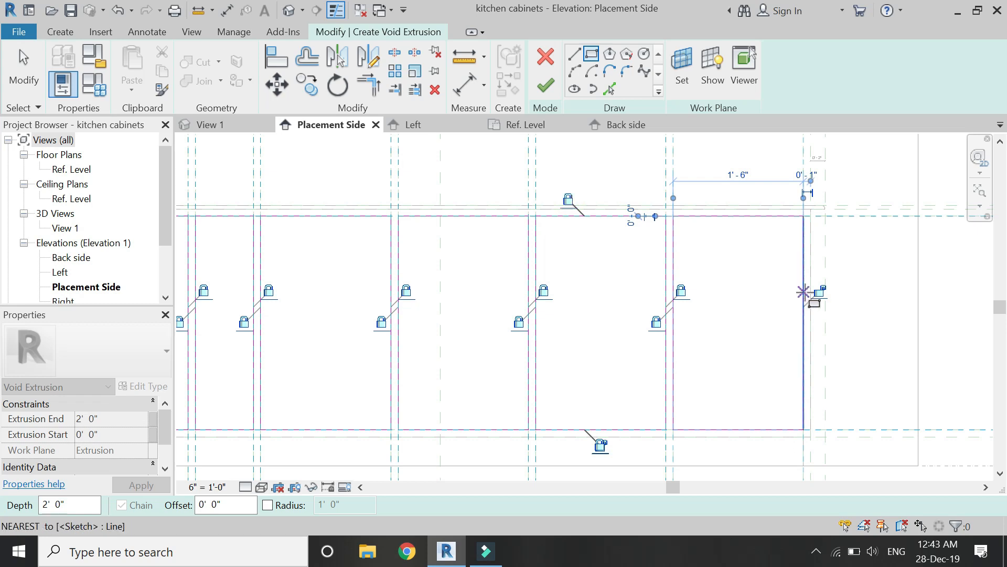
scroll(760, 334, down, 1)
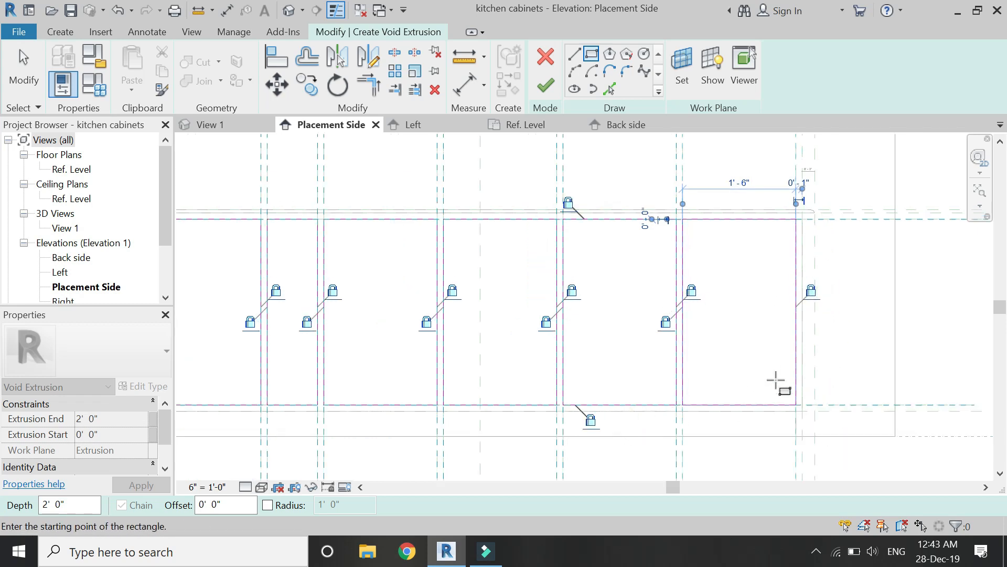
scroll(799, 357, down, 2)
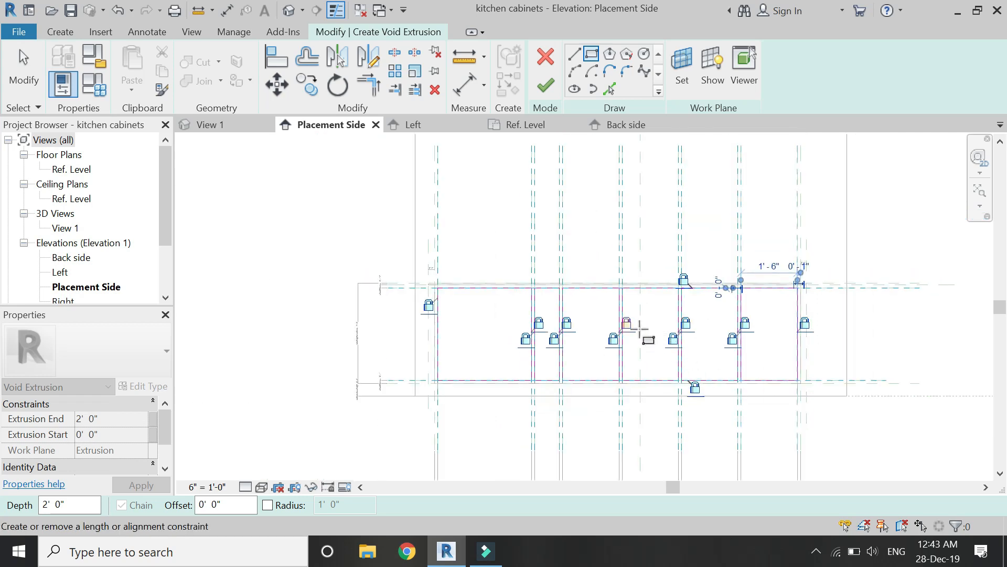
scroll(640, 330, up, 1)
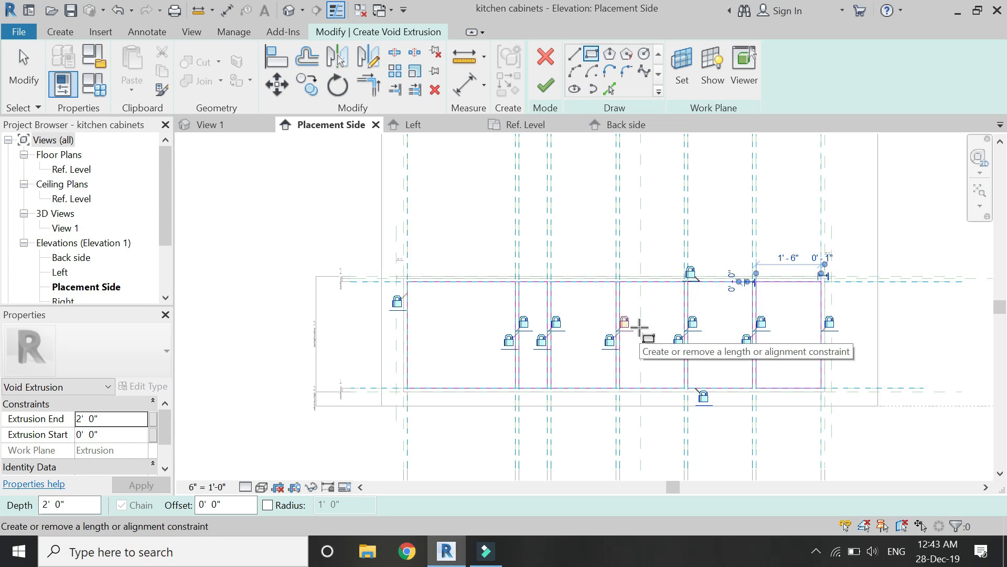
scroll(587, 323, up, 1)
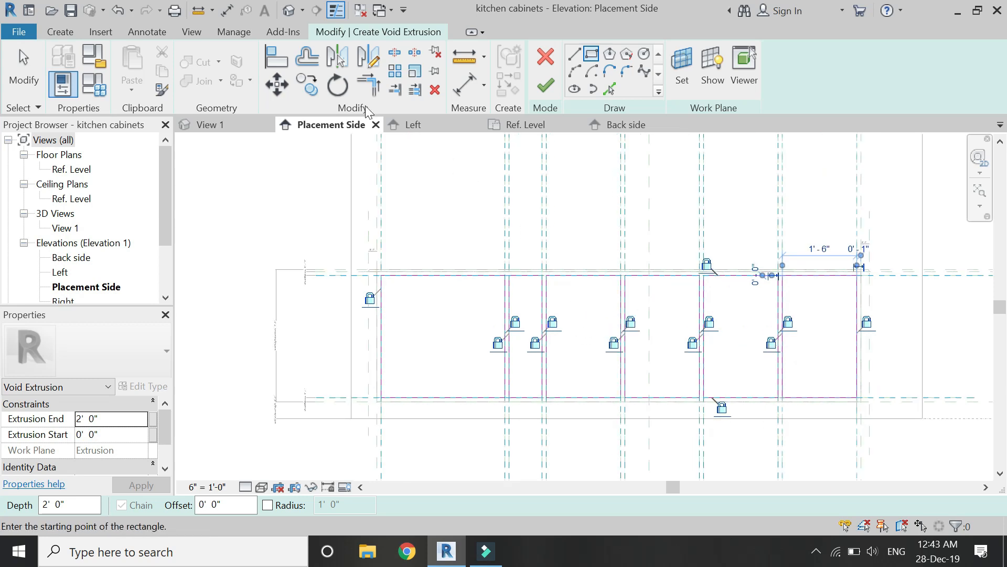
Step: Show the sketch in 3D view View 1 and associate the void's Extrusion End with a new type parameter named "internal depth"
click(289, 13)
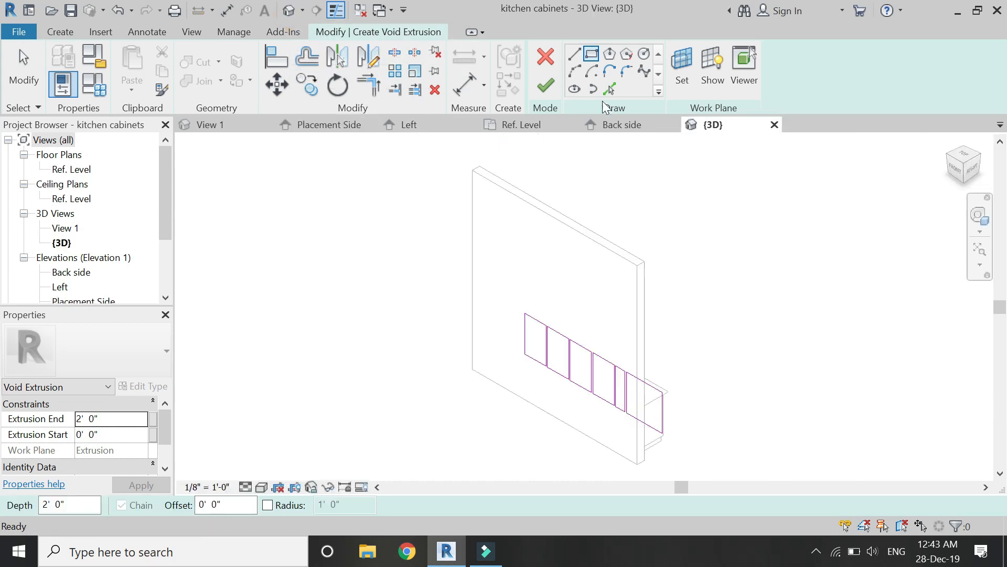
click(774, 125)
click(235, 122)
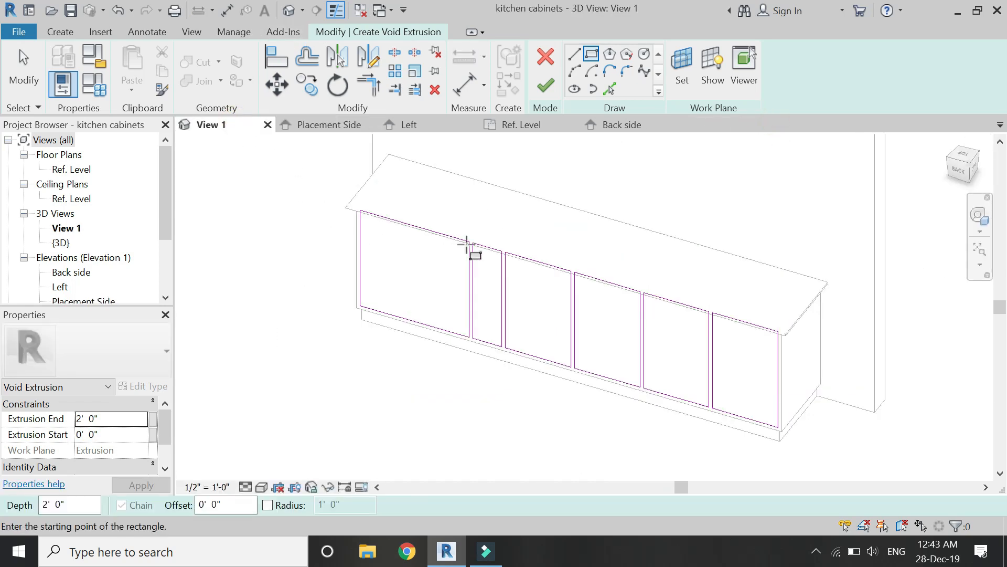
click(153, 419)
click(110, 363)
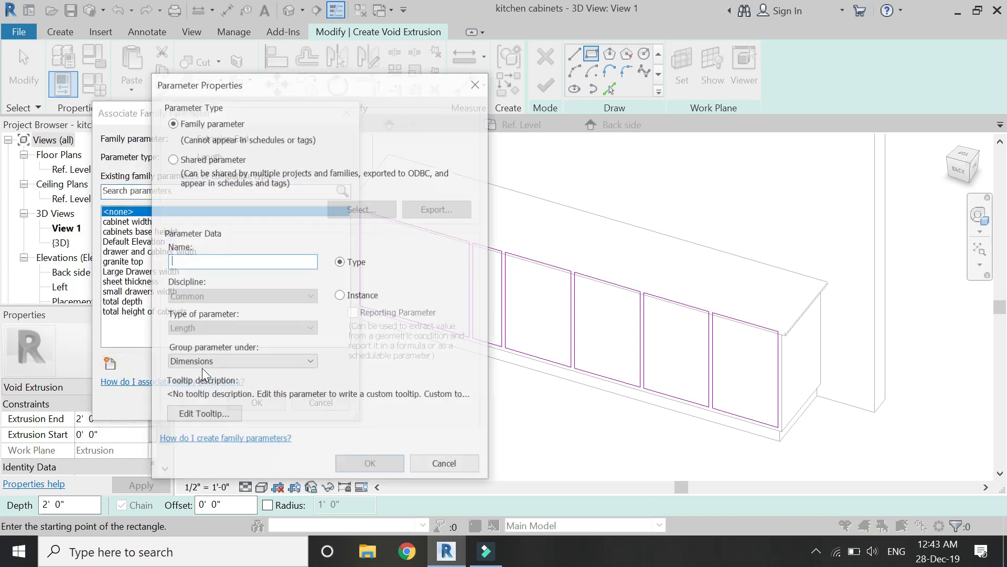
text(internal depth)
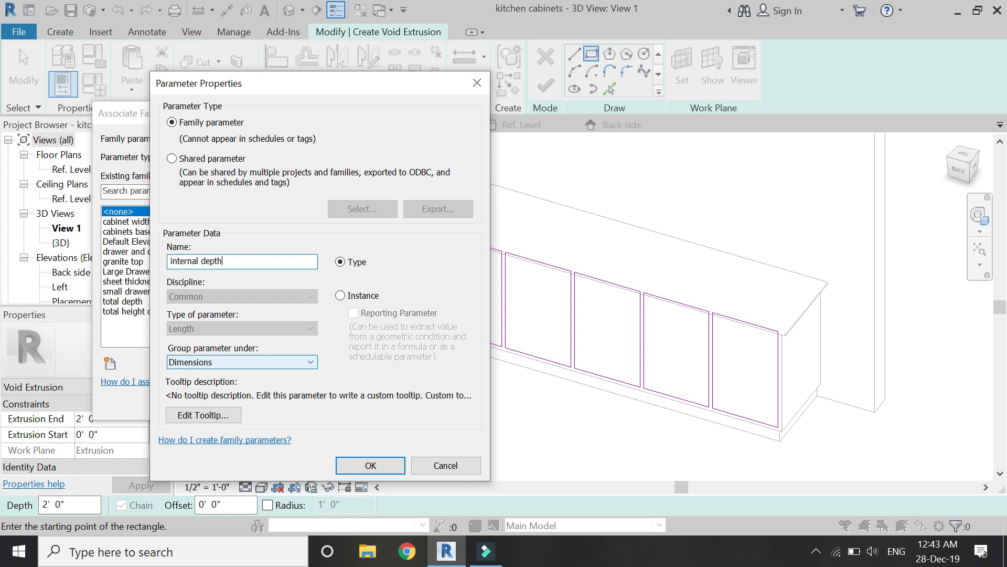
key(Return)
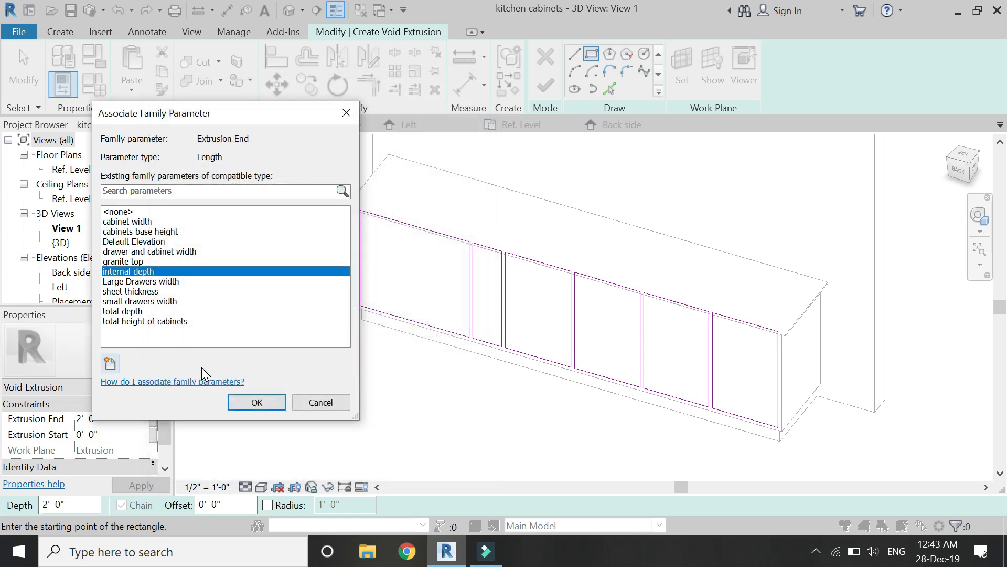
click(255, 401)
Step: Set the formula of the internal depth parameter to "total depth - sheet thickness" in the family types
click(93, 84)
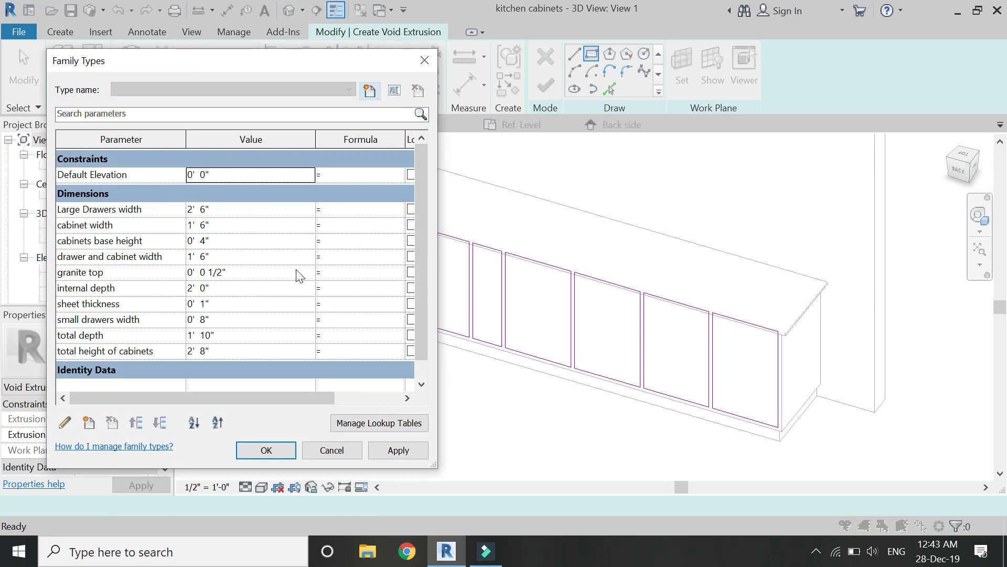
drag(314, 142, 232, 141)
drag(346, 135, 389, 139)
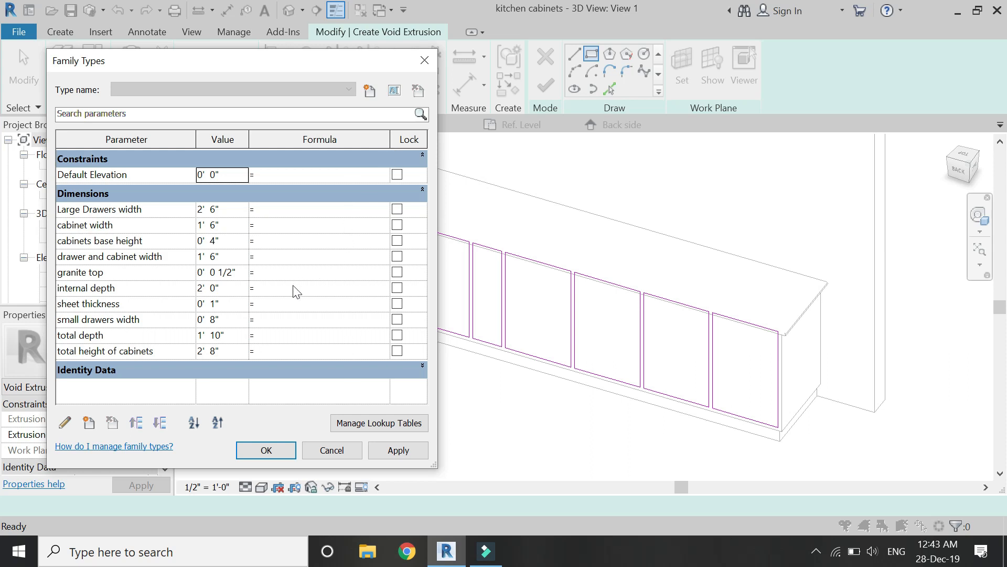
click(272, 332)
text(tota)
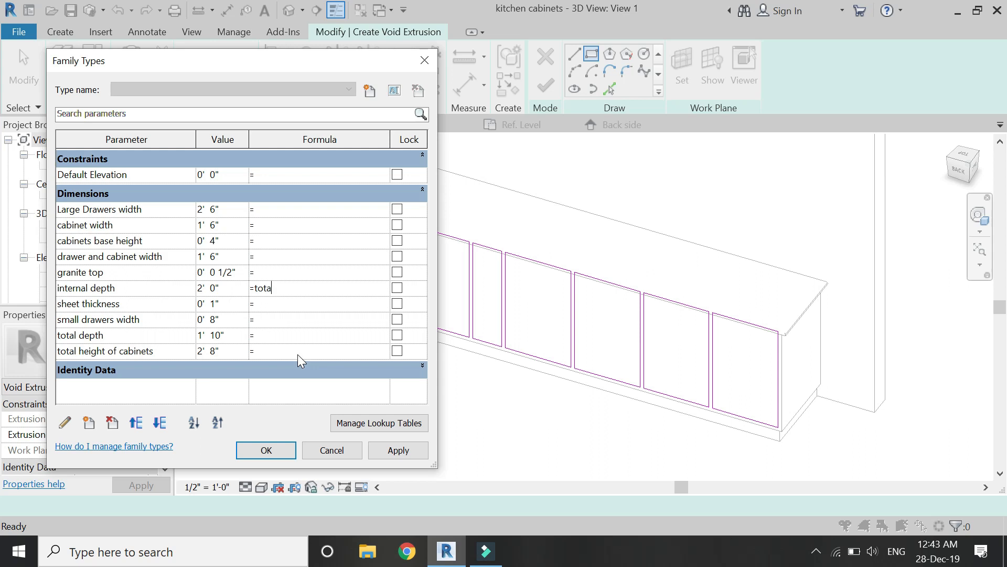
text(l depth - sheet thickness)
key(Tab)
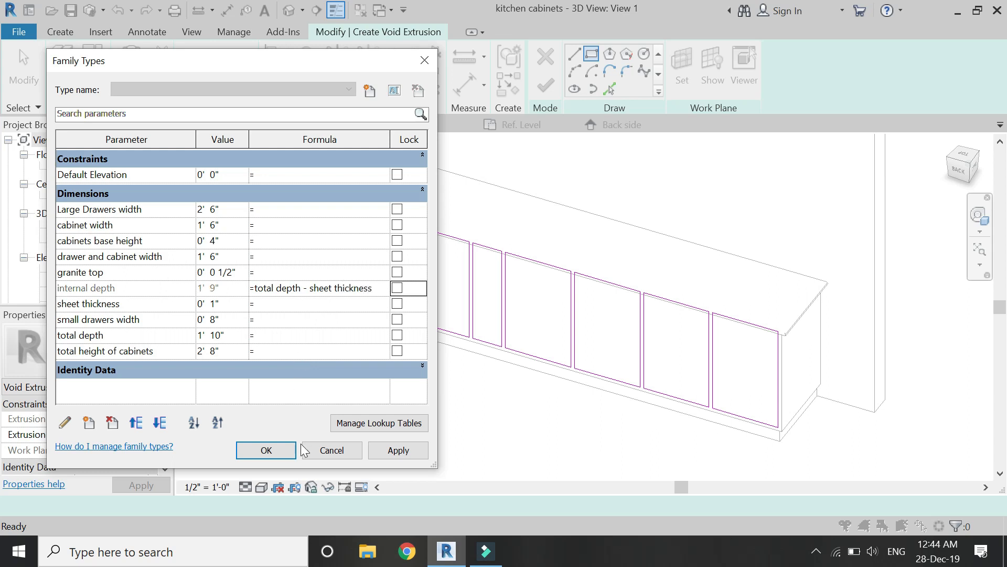
click(277, 449)
Step: Finish the void extrusion and inspect the hollowed cabinet bays from another angle in the 3D view
click(550, 86)
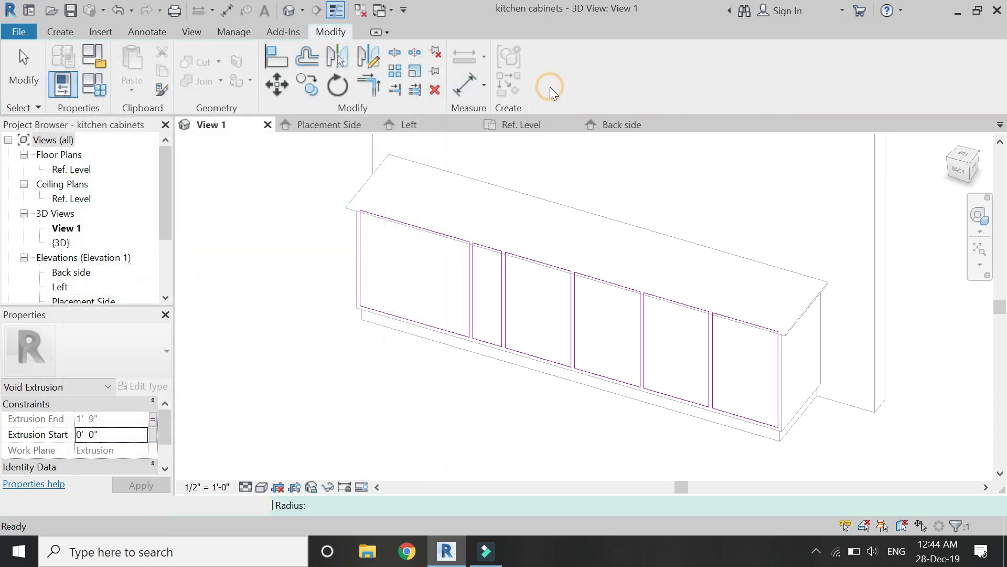
key(Escape)
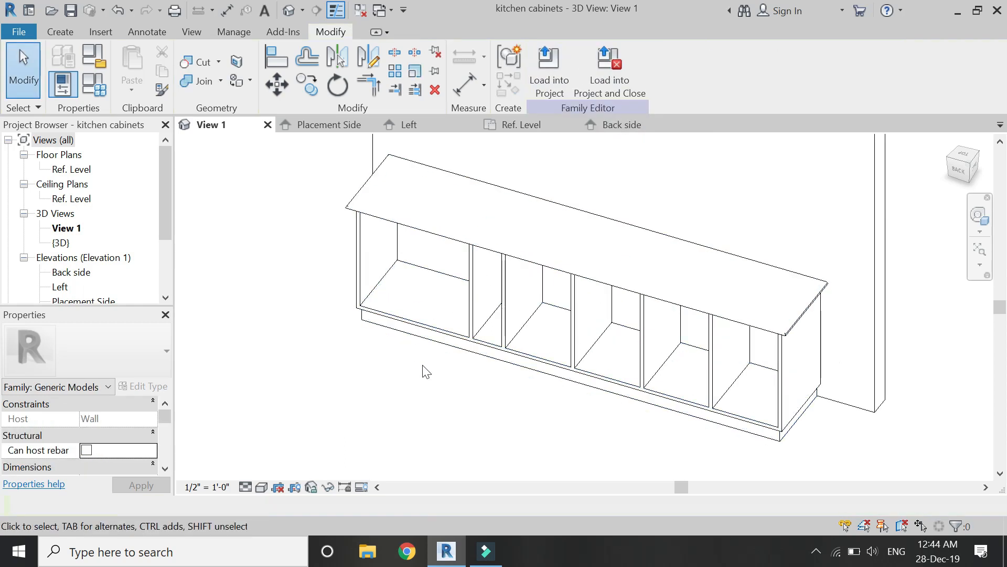
click(979, 215)
drag(779, 275, 543, 294)
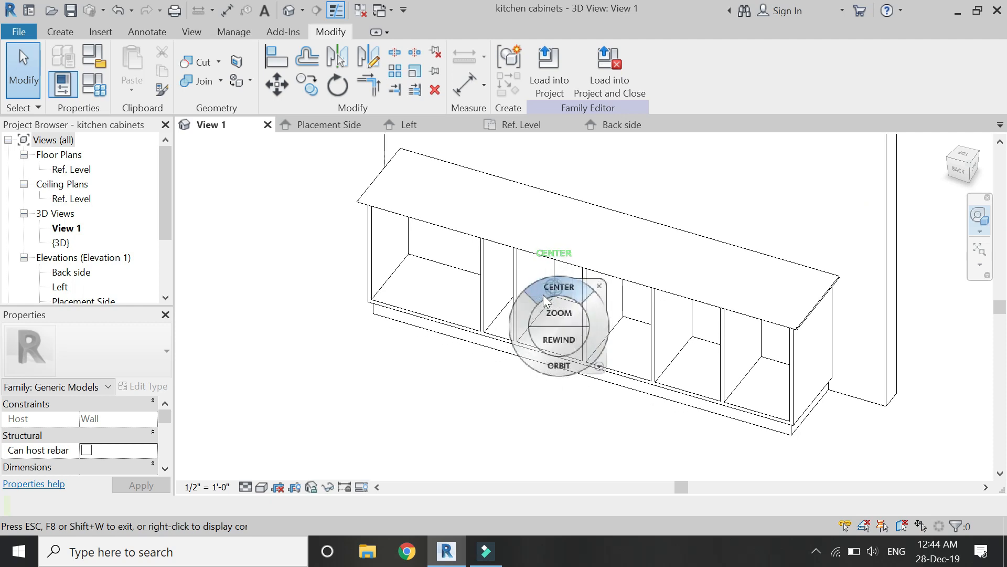
mouse_move(586, 371)
mouse_down()
mouse_move(648, 336)
mouse_move(665, 372)
mouse_move(798, 301)
mouse_move(780, 287)
mouse_move(653, 287)
mouse_move(553, 315)
mouse_move(556, 356)
mouse_move(540, 342)
mouse_move(579, 310)
mouse_move(568, 363)
mouse_move(560, 354)
mouse_move(572, 361)
mouse_up()
click(687, 242)
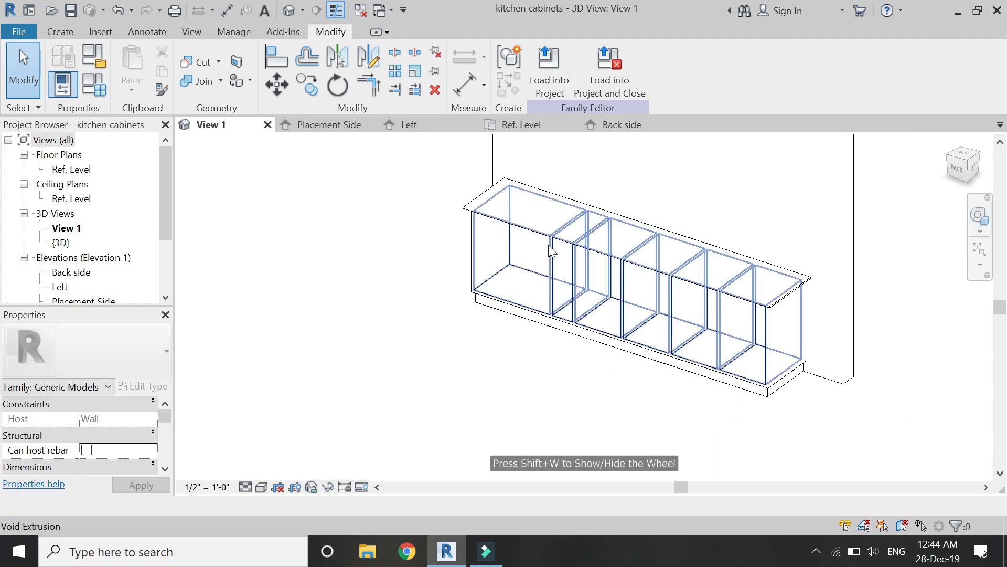
Step: In the family types, set the Large Drawers width to 3' and the cabinet width to 5', applying each change
click(93, 93)
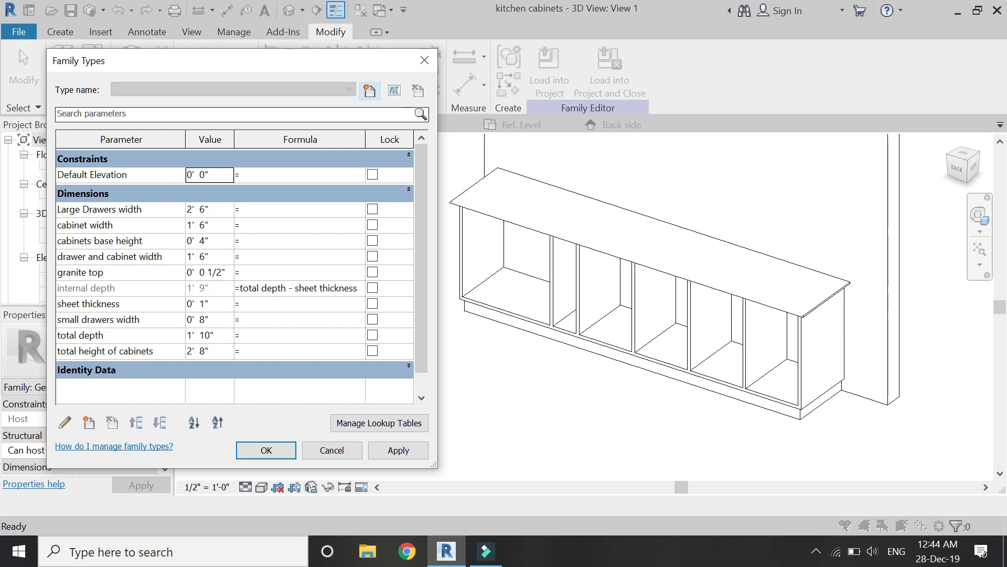
click(214, 211)
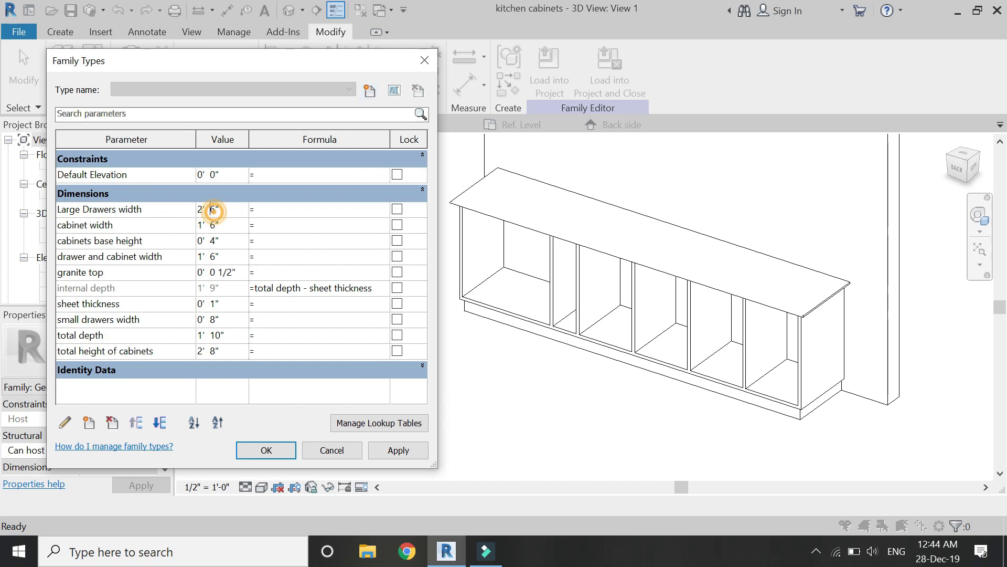
double_click(229, 210)
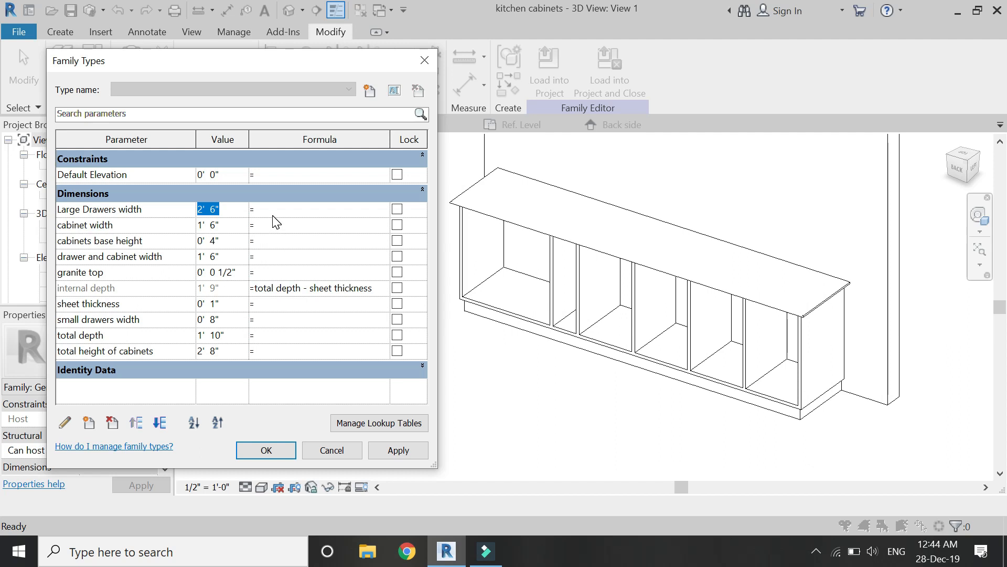
click(400, 452)
double_click(228, 226)
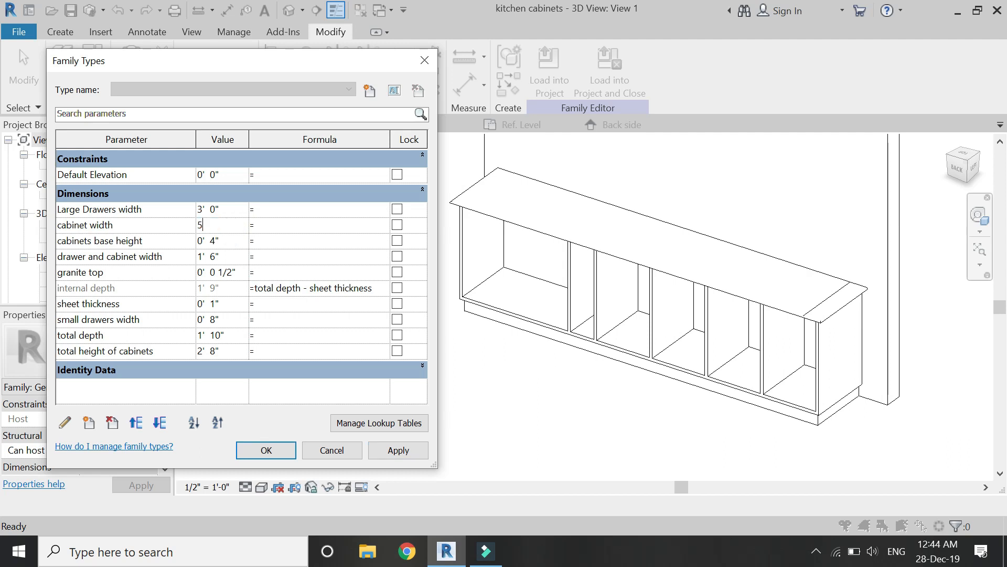
click(400, 450)
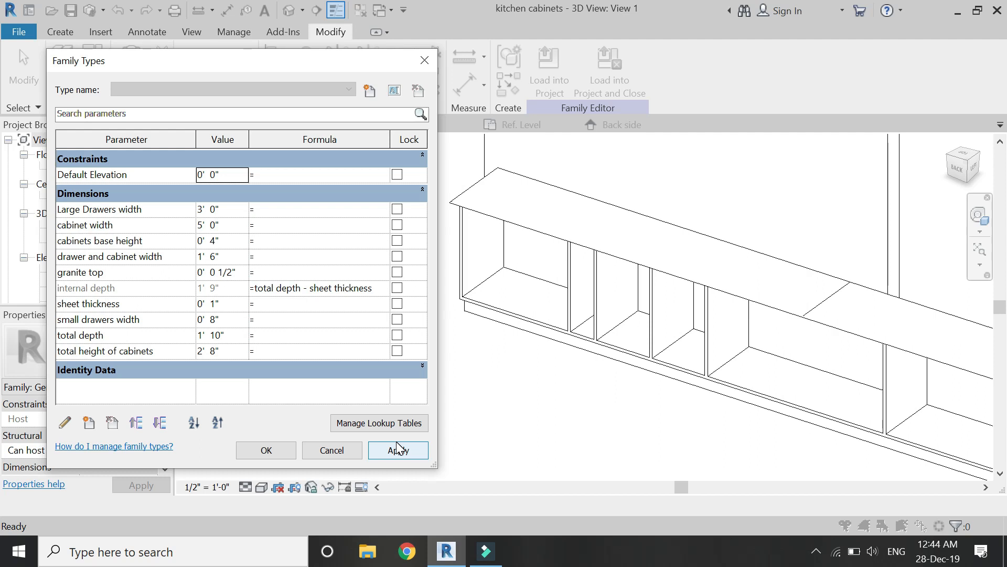
Step: Set the cabinet width to 1' 6" and apply it to the model
click(224, 227)
double_click(224, 227)
text(2)
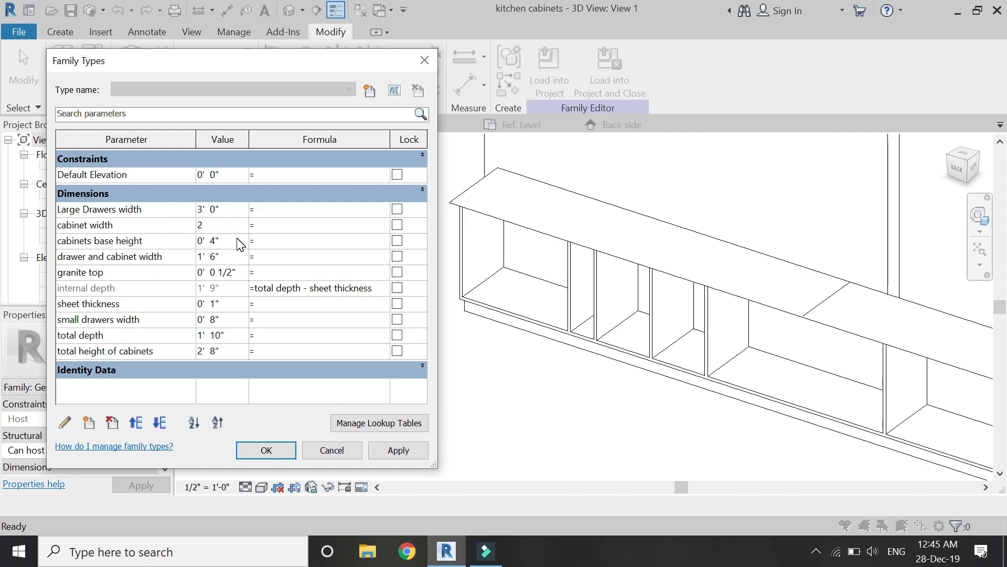
key(BackSpace)
text(1'  6")
key(Tab)
click(396, 450)
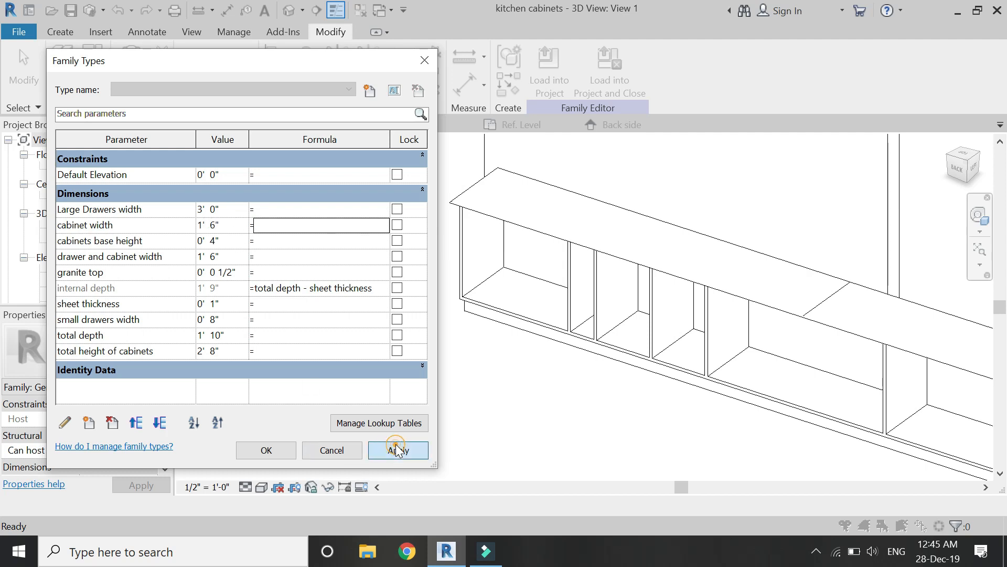
Step: Set the Large Drawers width to 2' 6" and apply it to the model
click(227, 209)
text(2'6)
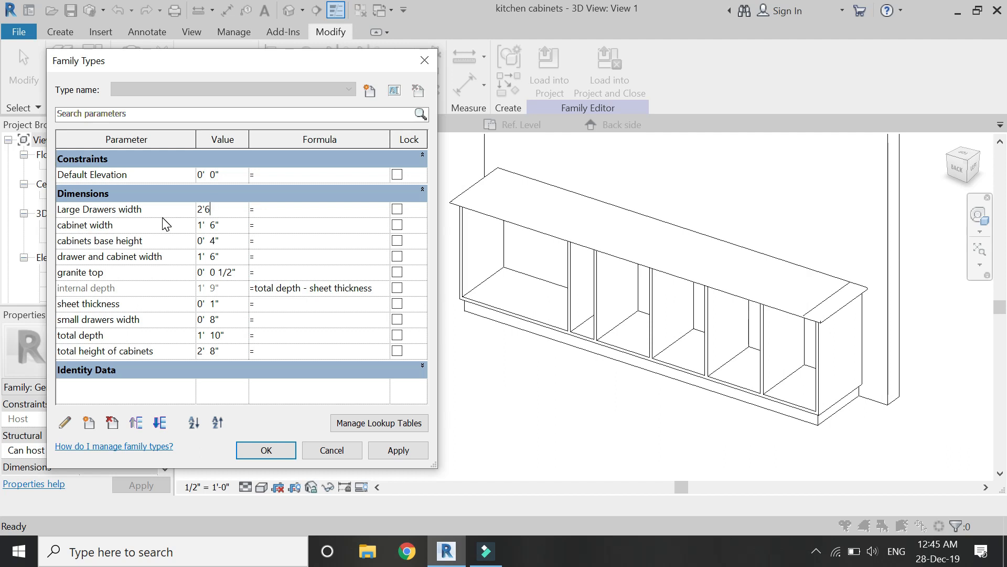
key(Tab)
click(403, 447)
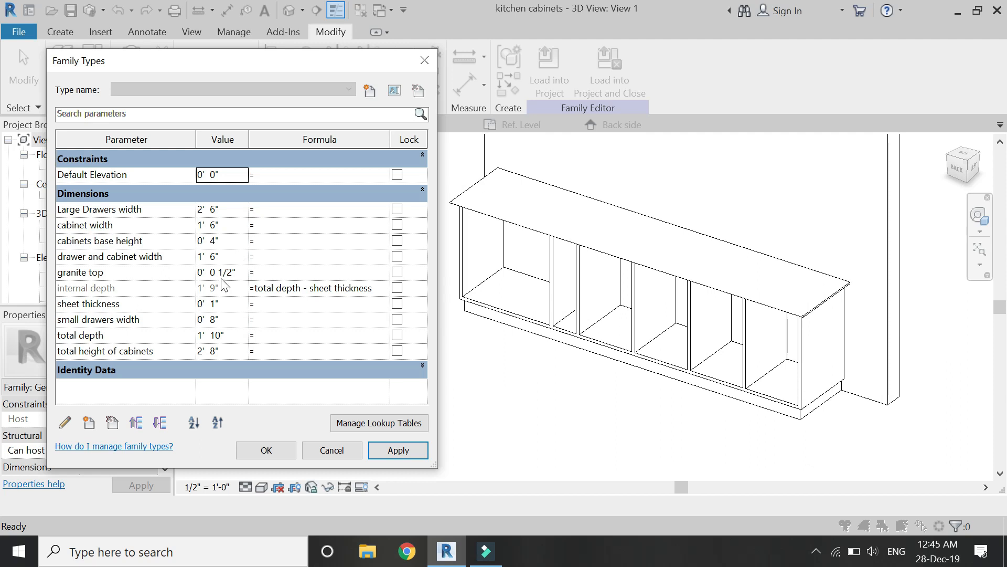
Step: Set the small drawers width to 1', apply it and close the family types
click(223, 320)
text(1')
key(Tab)
click(401, 451)
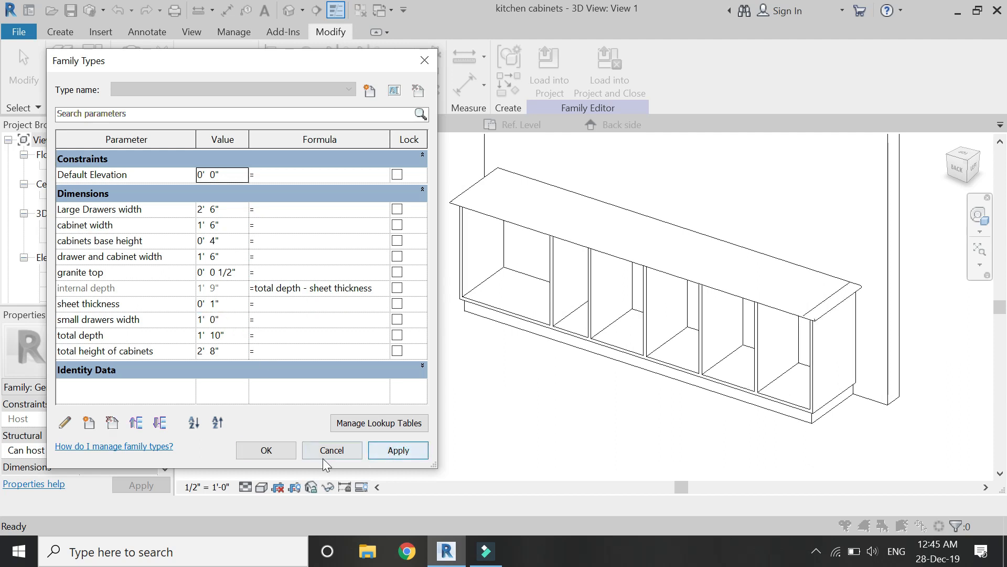
click(278, 450)
Step: Delete the stray model line that crosses the granite top near the end of the cabinets
scroll(782, 299, up, 4)
scroll(781, 299, up, 3)
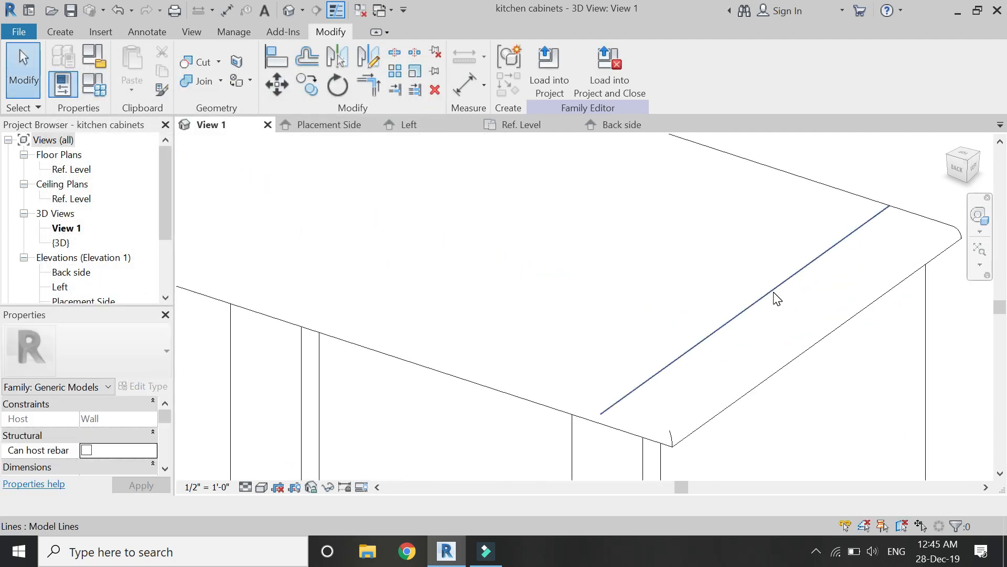
click(773, 291)
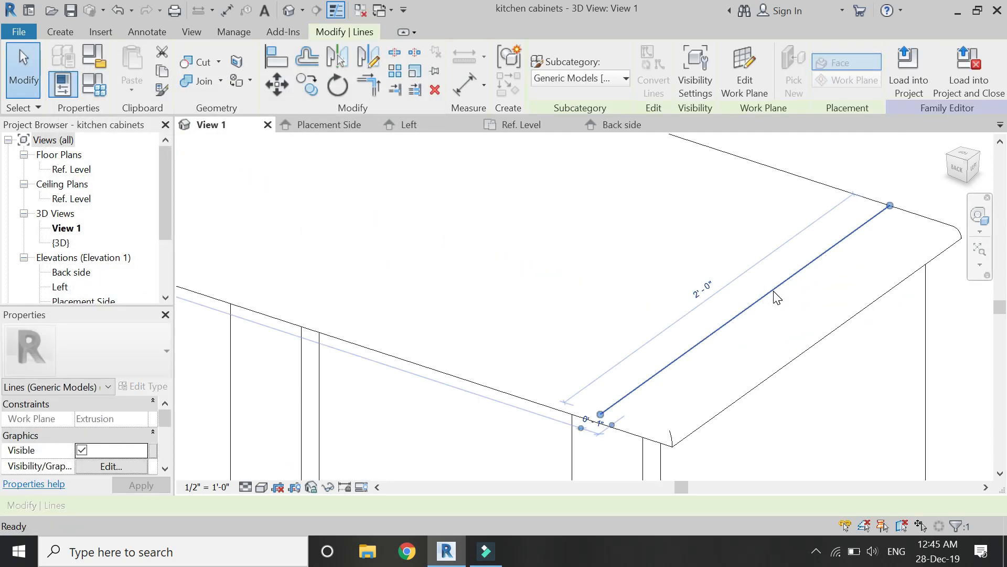
key(Delete)
scroll(849, 346, down, 5)
scroll(840, 326, down, 2)
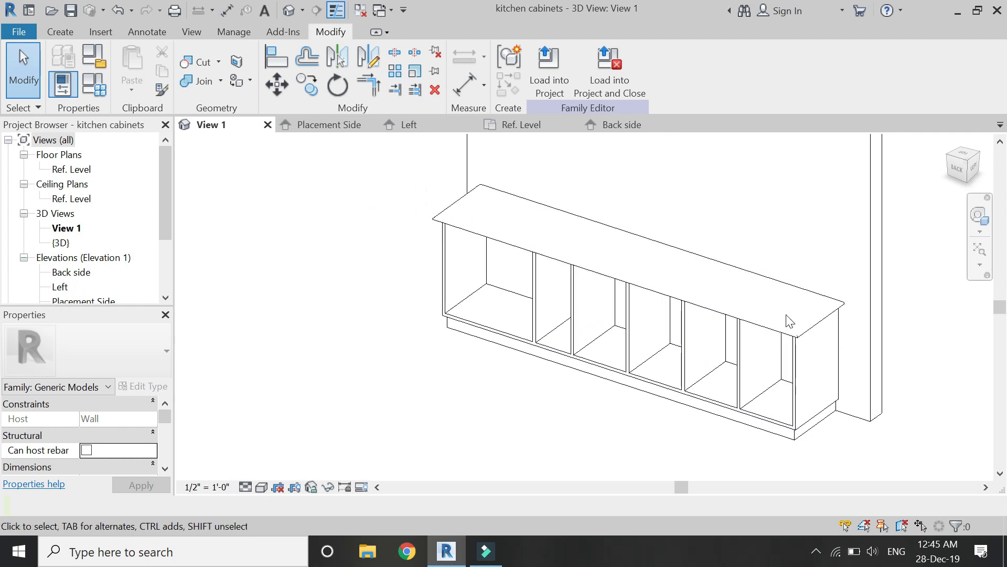
scroll(581, 272, up, 1)
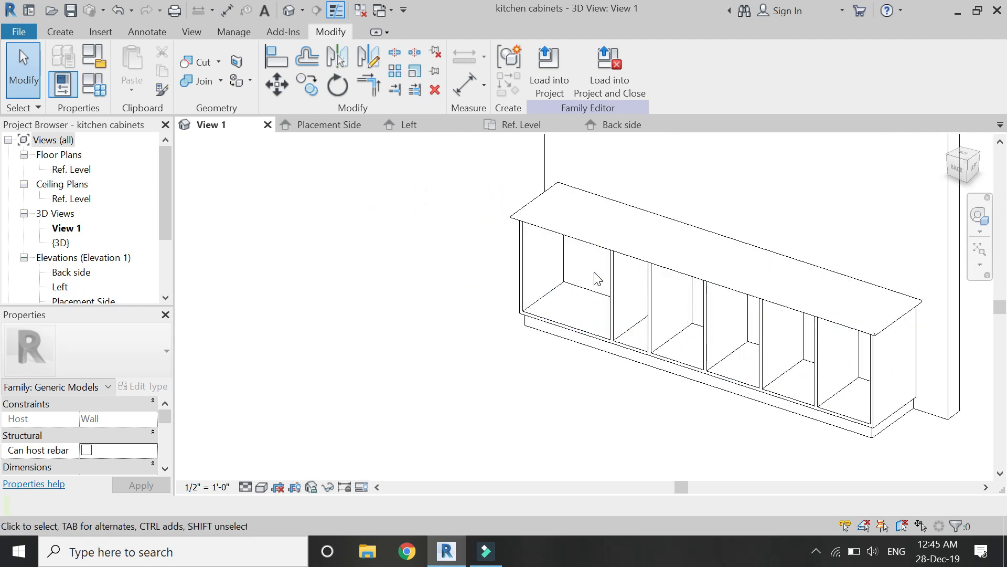
Step: Test the sheet thickness parameter by setting it to 2" in the family types and applying it
click(97, 84)
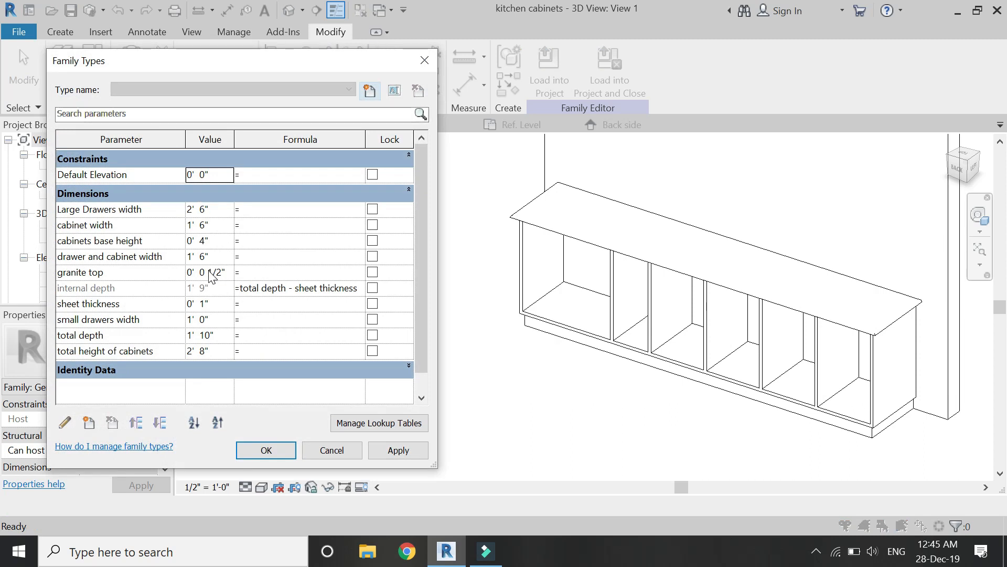
click(223, 305)
key(ctrl+a)
text(2")
click(398, 452)
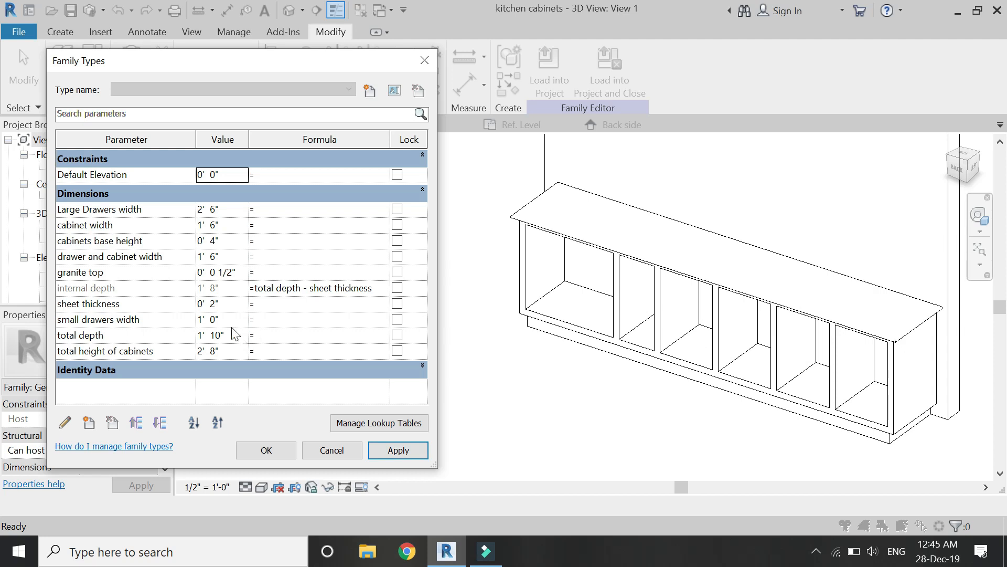
Step: Set the sheet thickness to 1" and apply it to the cabinets
click(226, 303)
text(1)
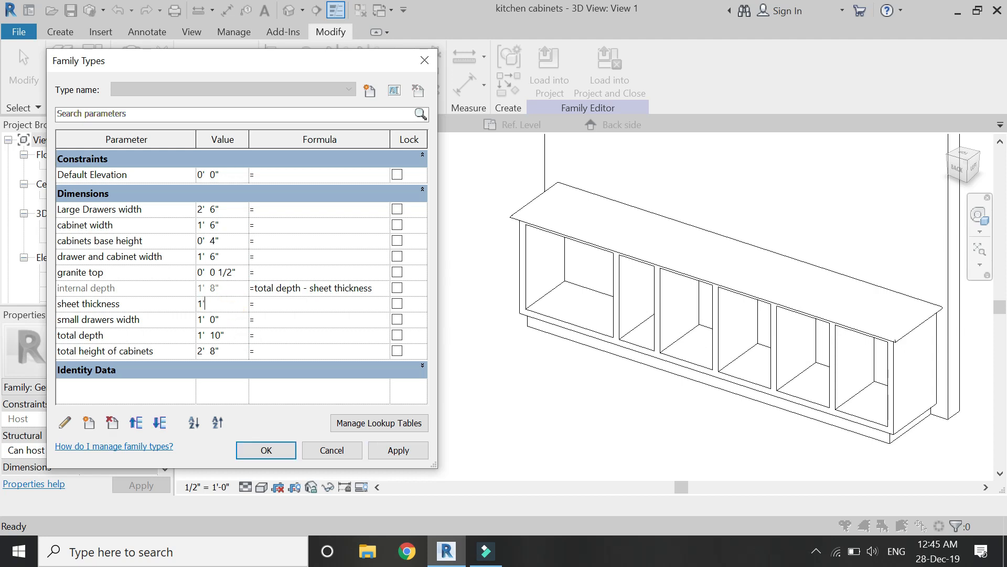
text(")
click(398, 450)
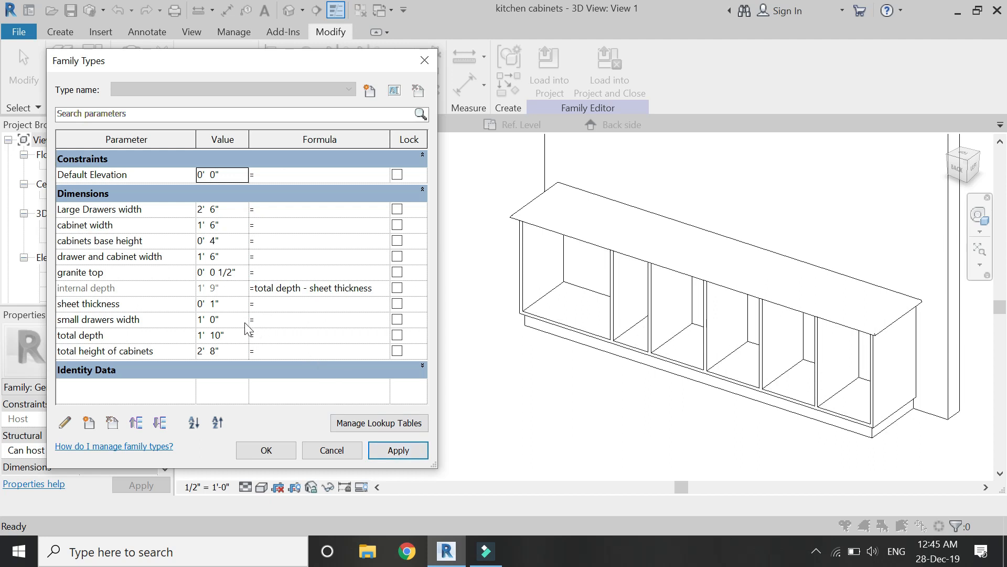
Step: Test the total height of cabinets by setting it to 3' and applying it
click(238, 347)
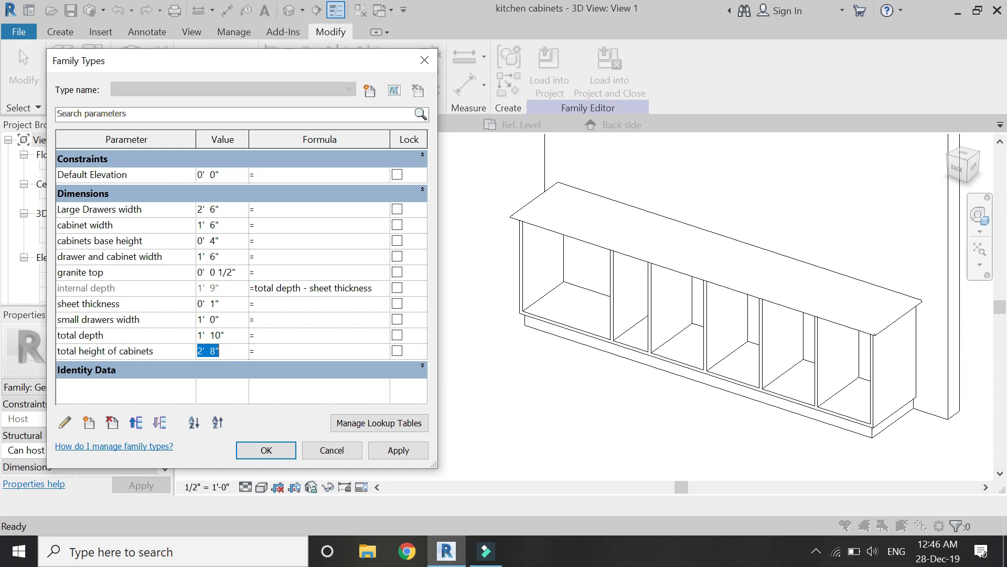
text(3)
click(303, 395)
click(397, 449)
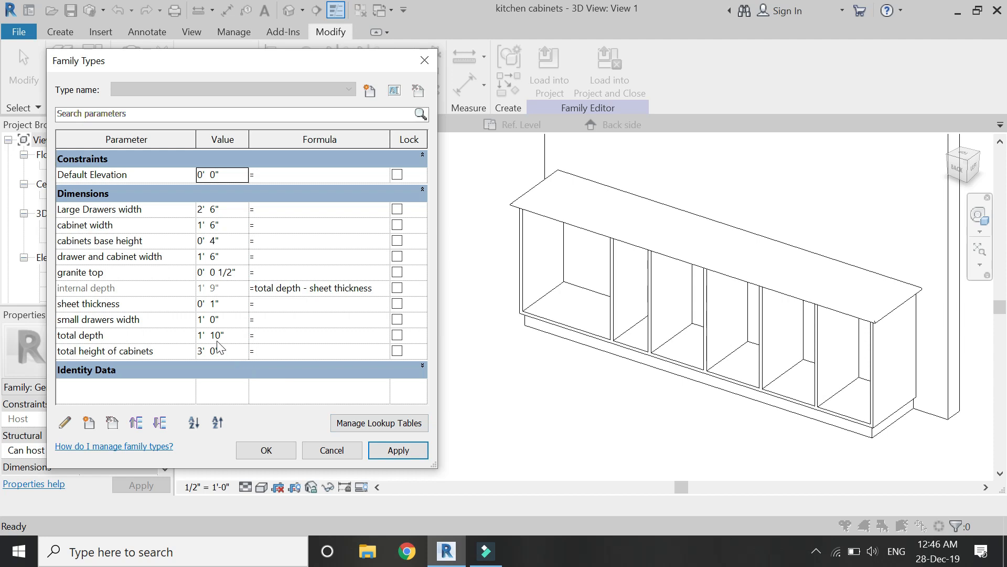
Step: Set the total height of cabinets to 2' 8" and apply it
click(233, 351)
text(2)
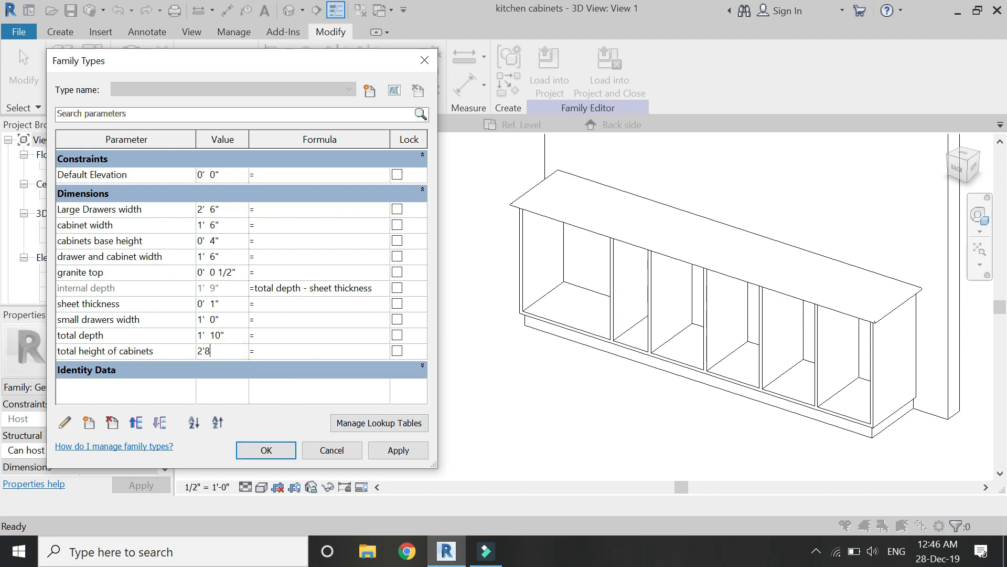
text('  8")
click(253, 351)
click(397, 449)
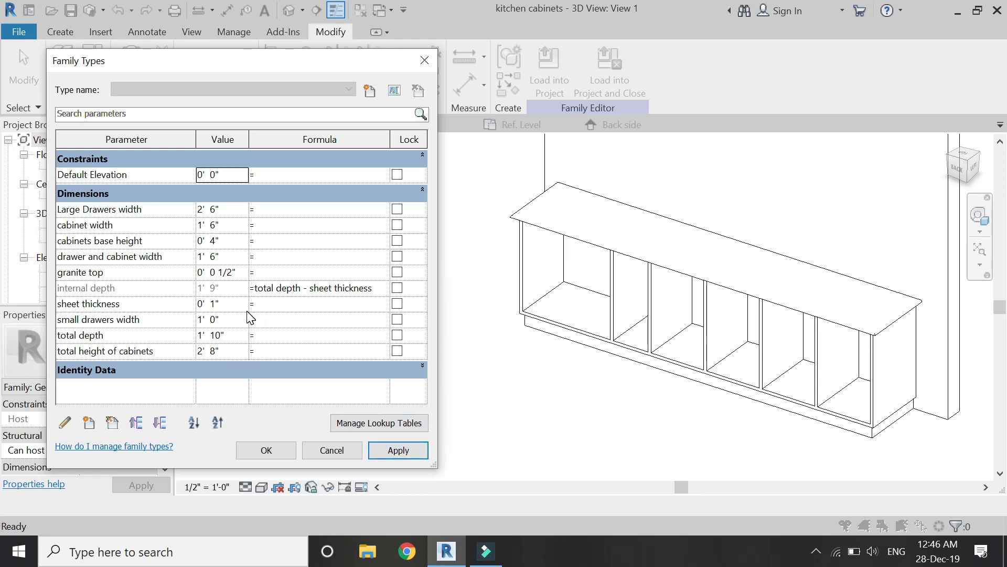
Step: Try total depth values of 2' and 3' on the cabinets, and discard the family type changes
click(237, 335)
text(2')
click(398, 449)
click(228, 334)
text(3')
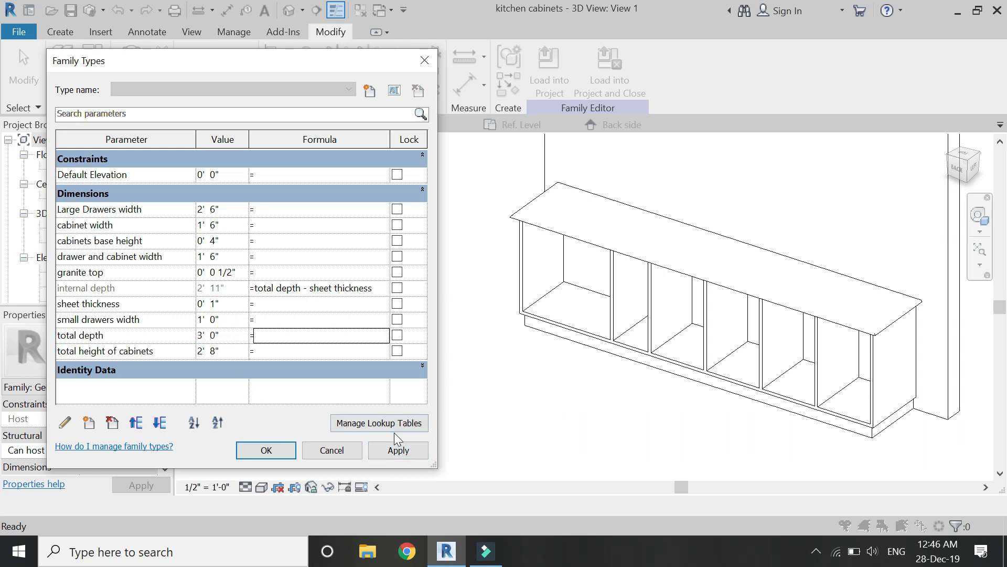
click(400, 450)
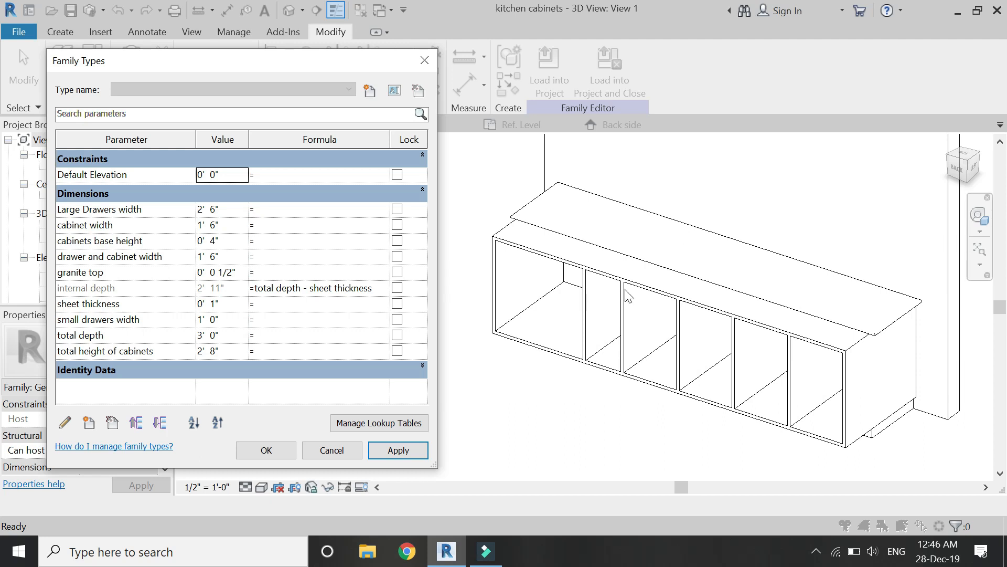
click(232, 336)
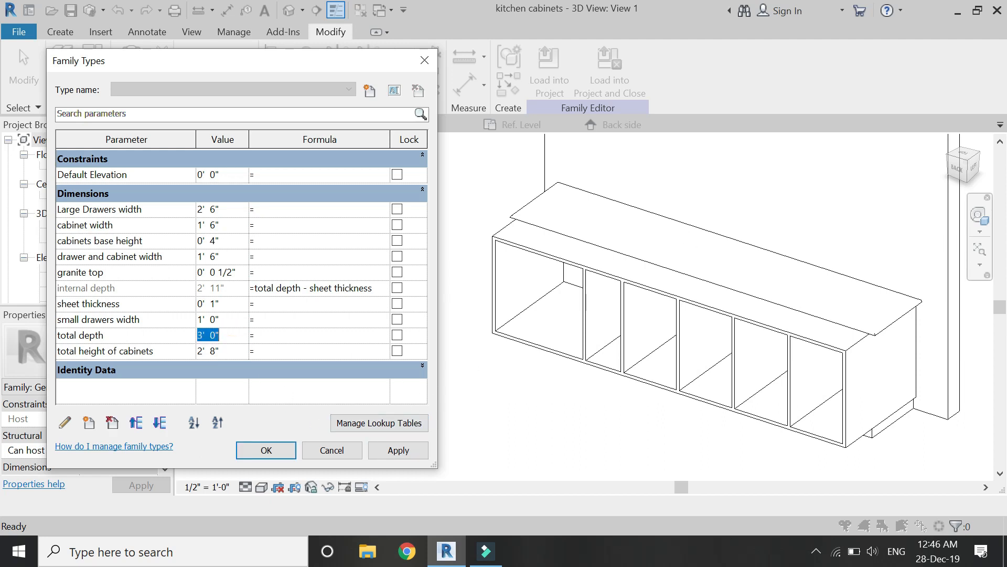
click(350, 450)
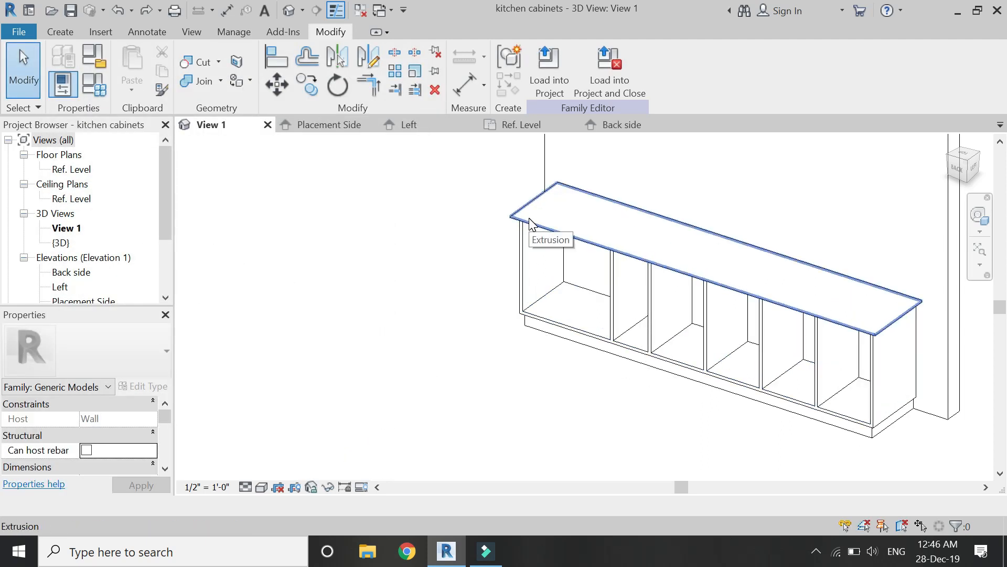
Step: Associate the granite top's Extrusion End with a new type parameter named "granite depth"
click(579, 194)
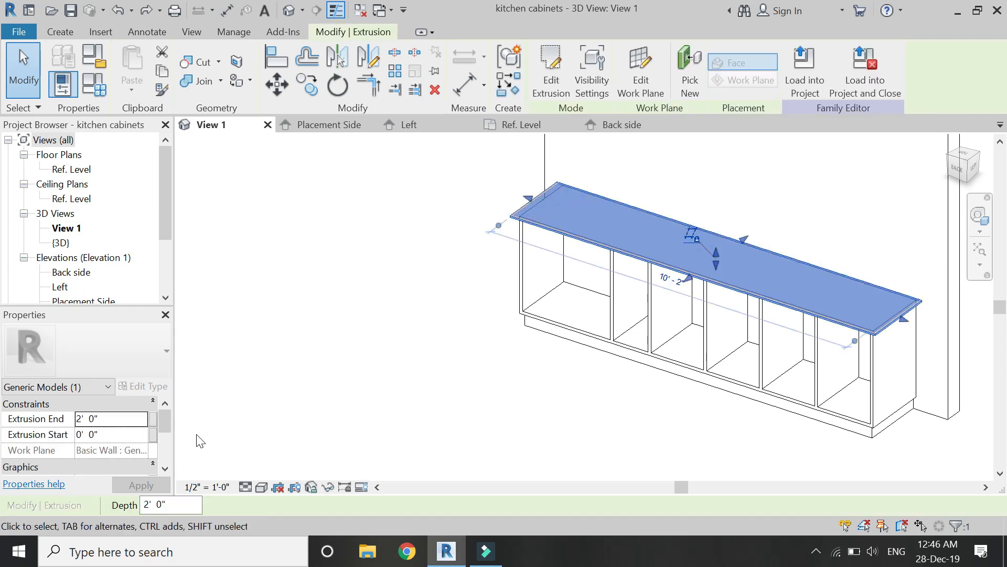
click(153, 419)
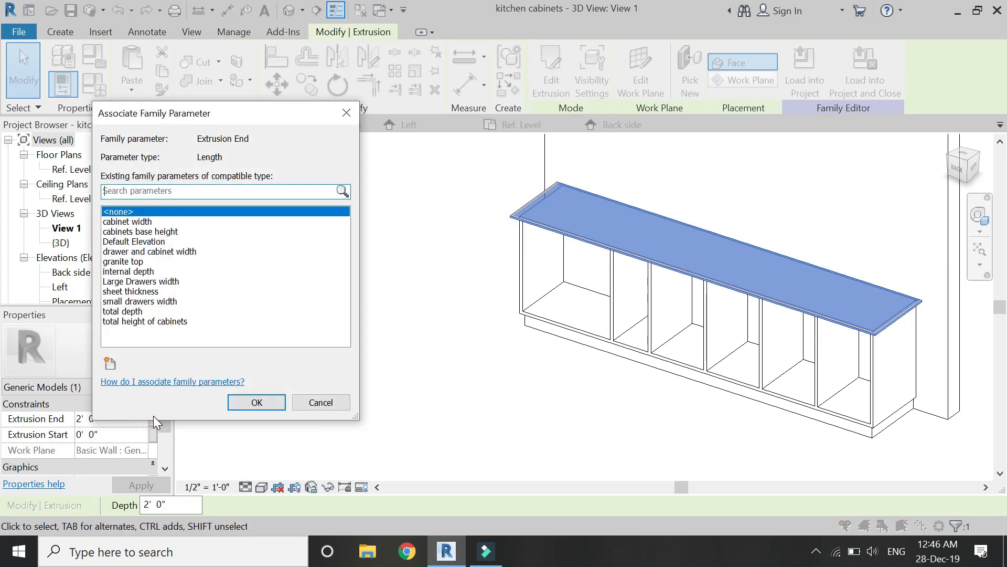
click(114, 363)
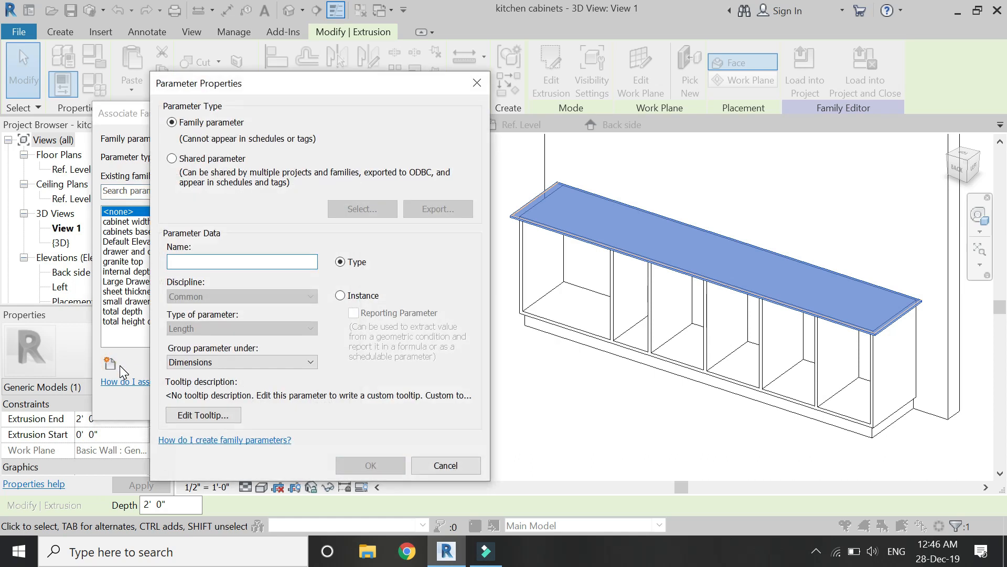
text(granite)
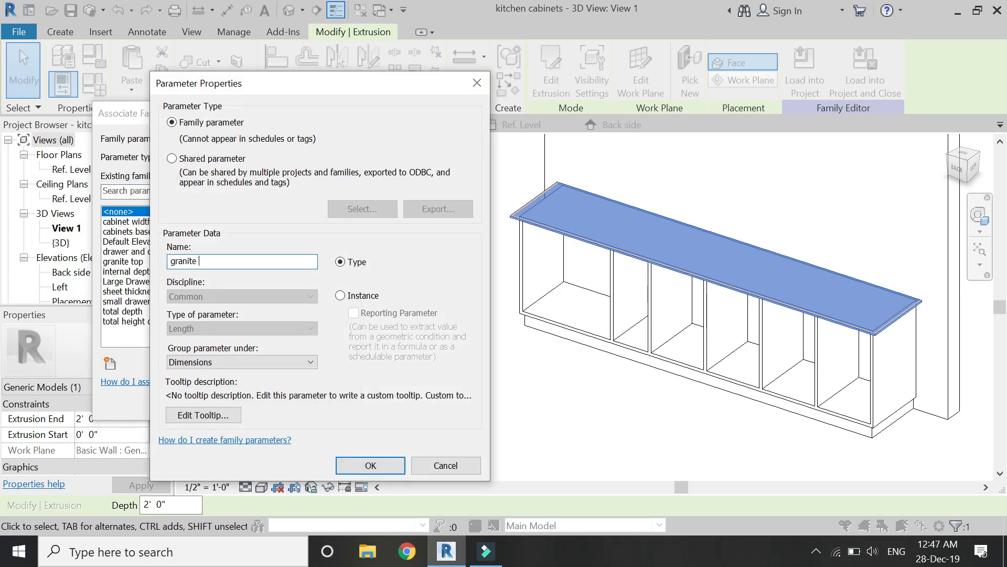
text( depth)
key(Return)
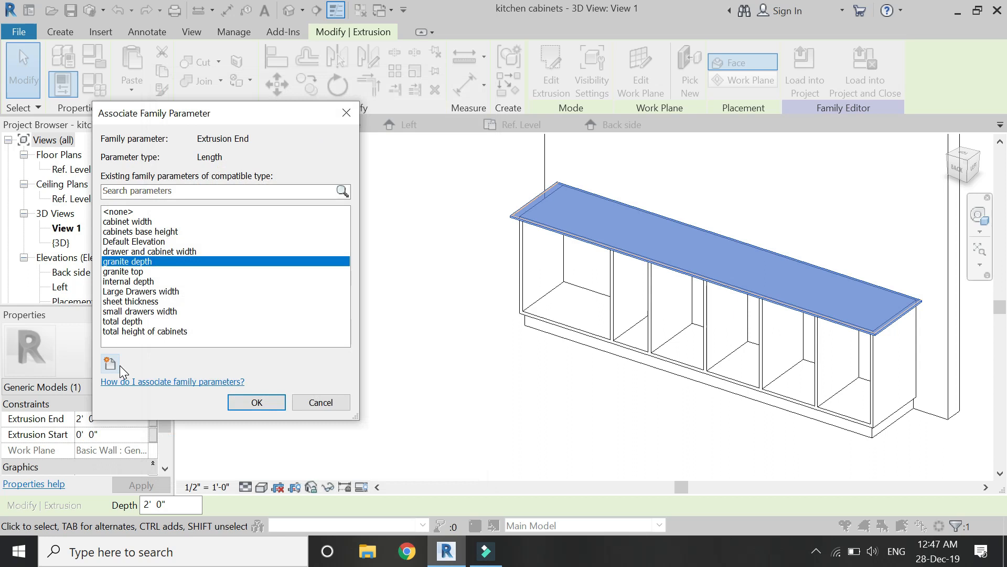
click(254, 404)
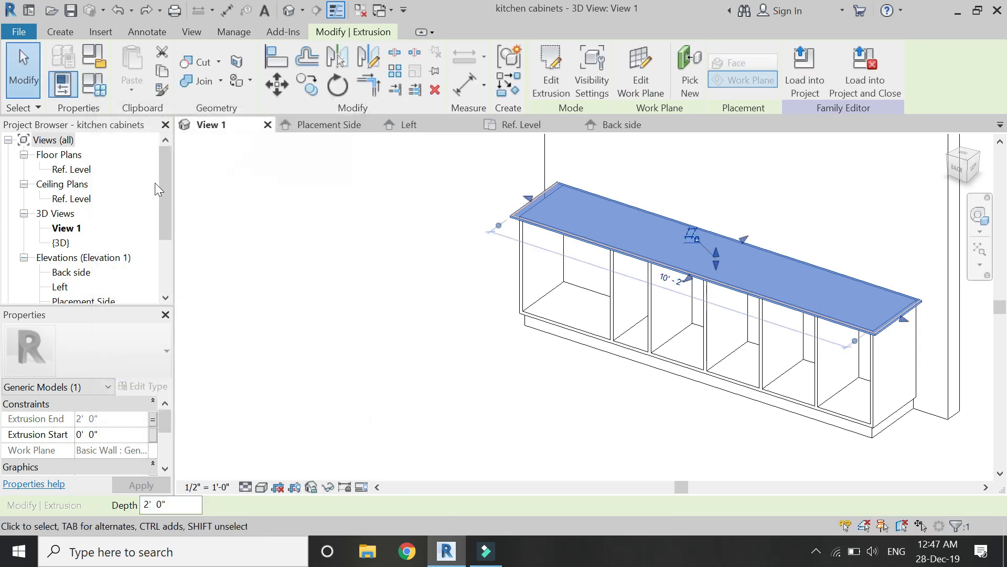
Step: Give the granite depth parameter the formula "total depth + 0' 2"" in the family types and apply it
click(95, 85)
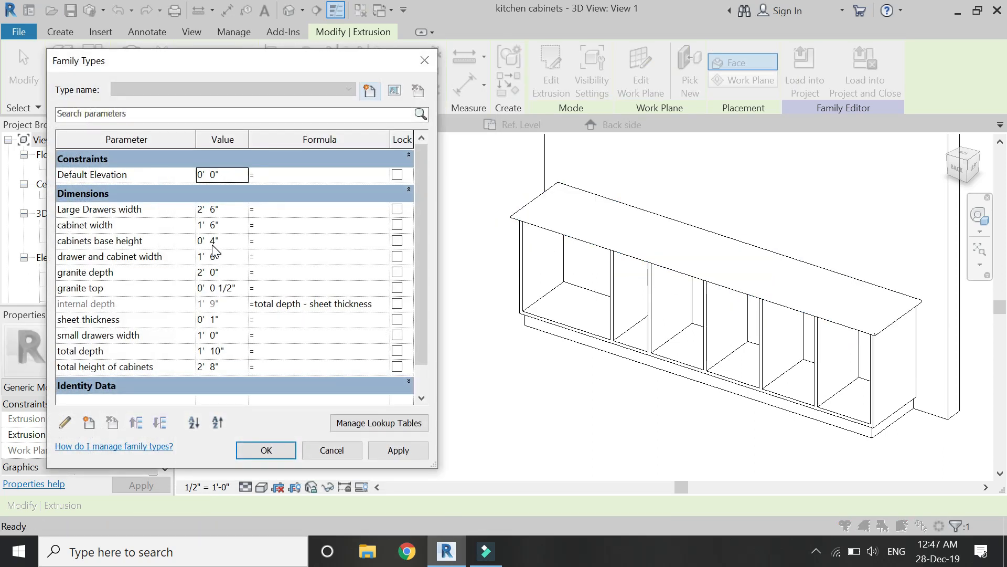
click(260, 273)
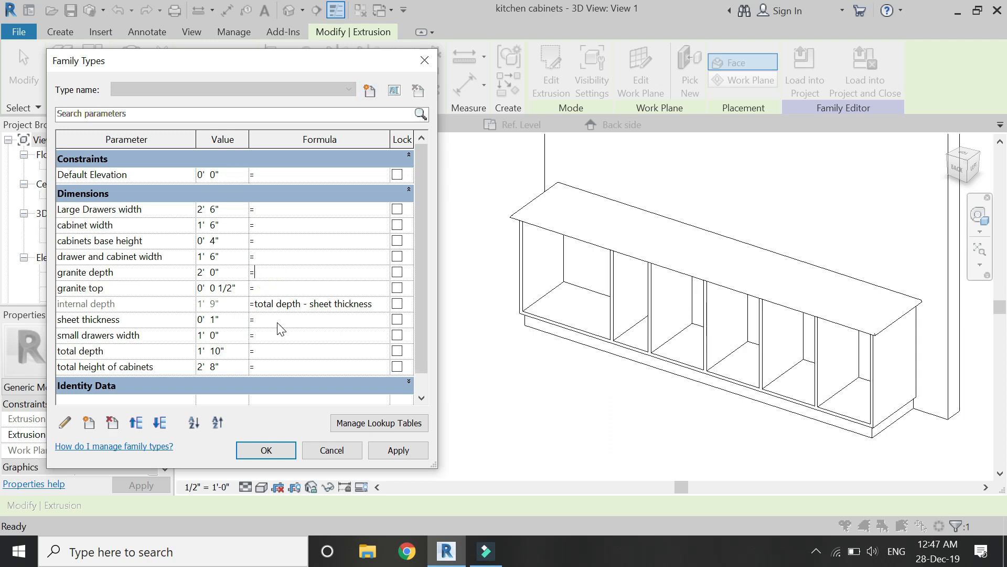
text(total depth + 0'  2")
key(Tab)
click(389, 450)
Step: Try a total depth of 3' to test the granite depth formula, and discard the family type changes
click(241, 350)
text(3)
key(Tab)
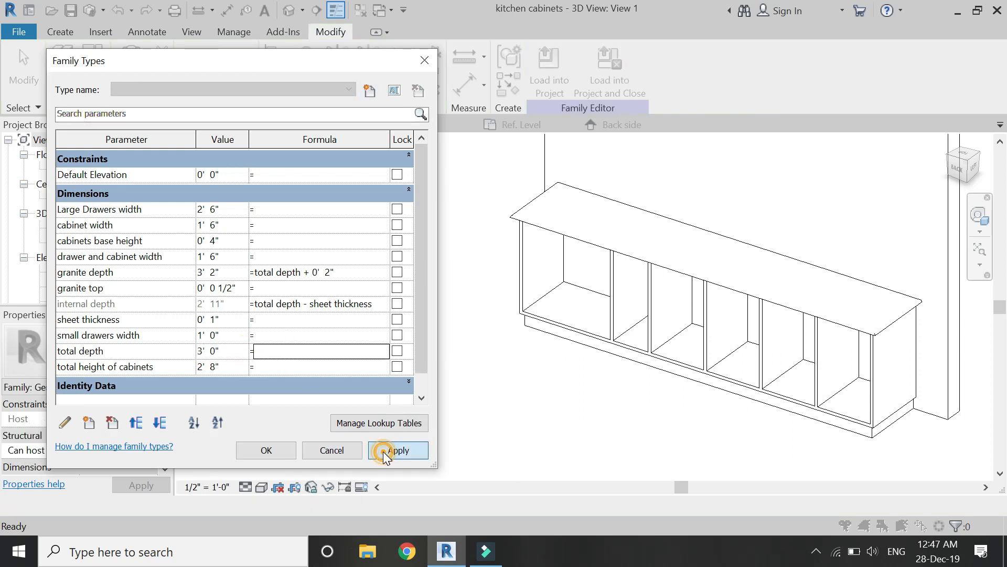
click(388, 451)
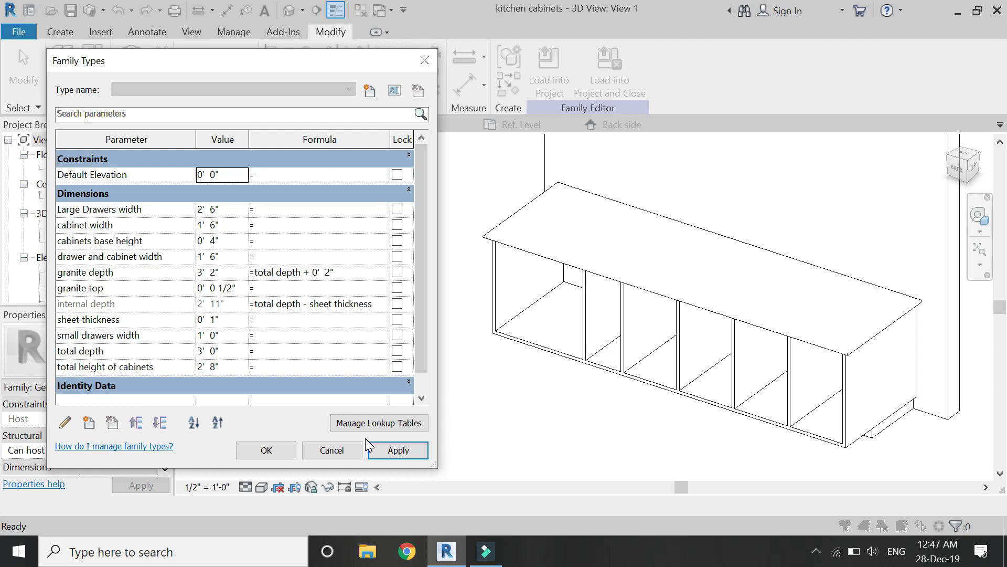
click(345, 448)
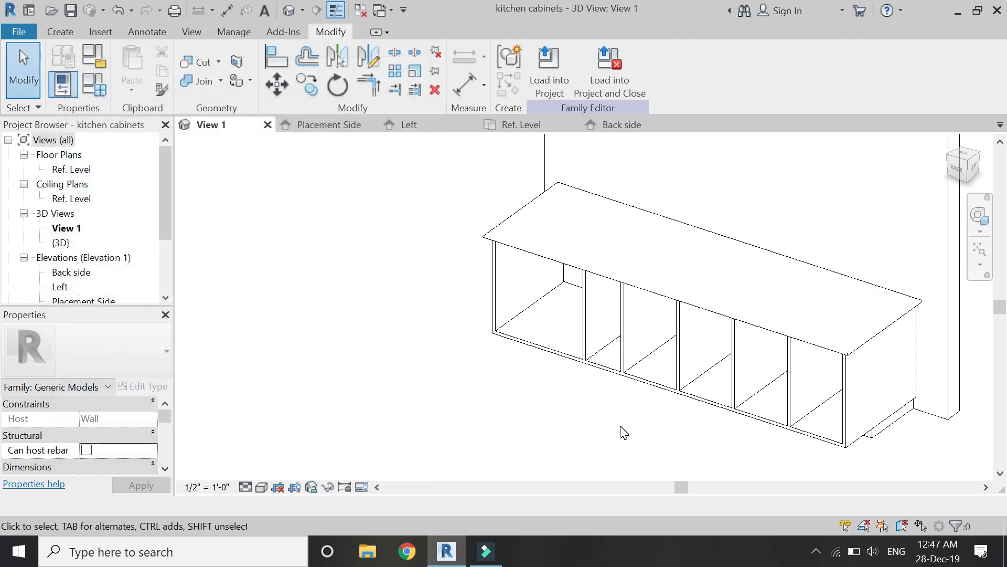
Step: Associate the cabinet base's Extrusion End with a new type parameter named "base depth"
click(879, 432)
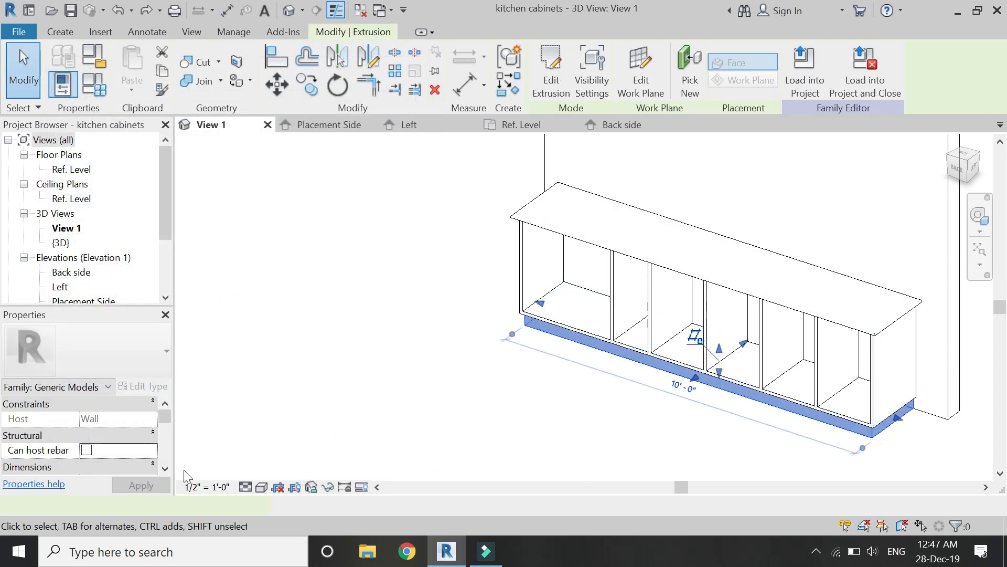
click(152, 418)
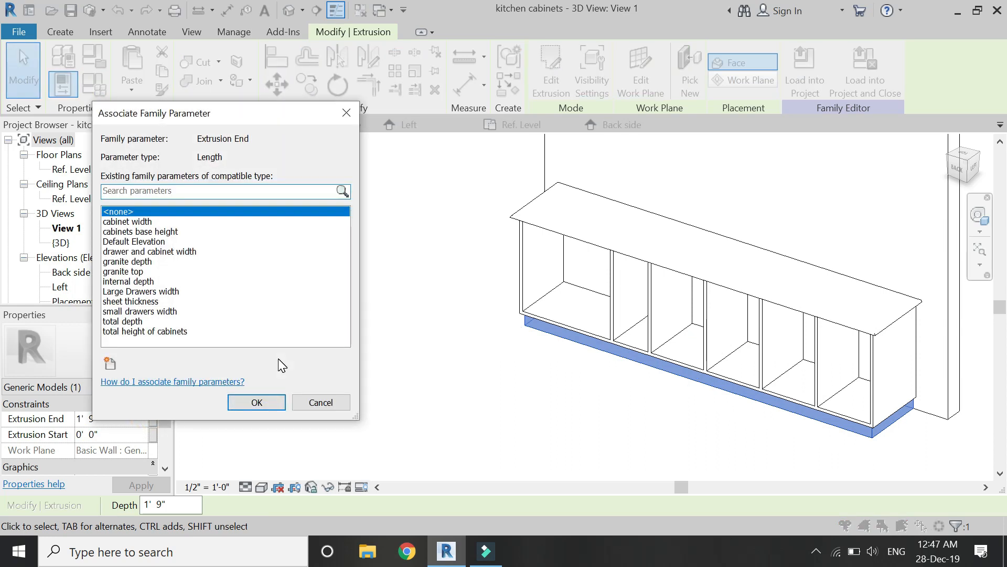
click(109, 362)
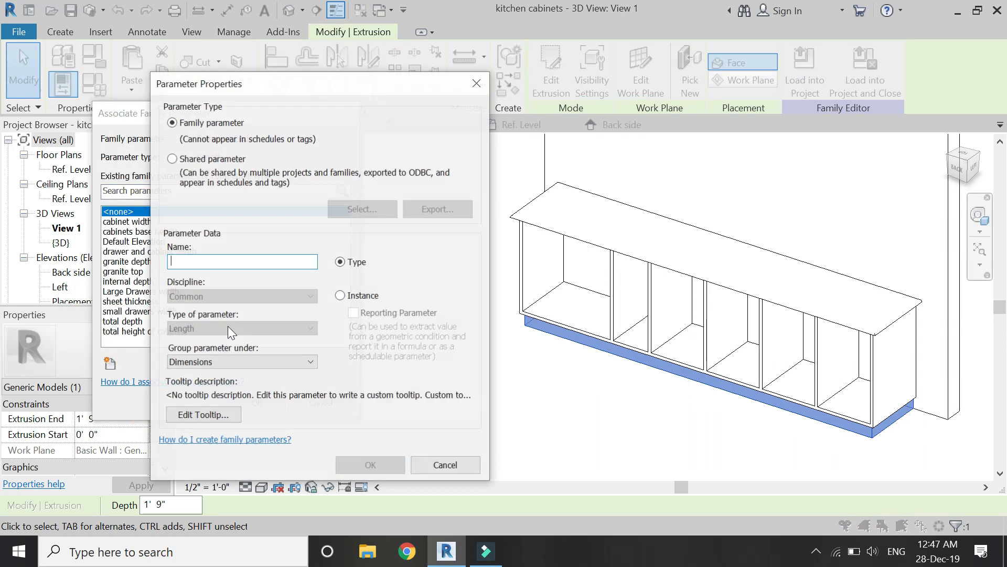
text(base depth)
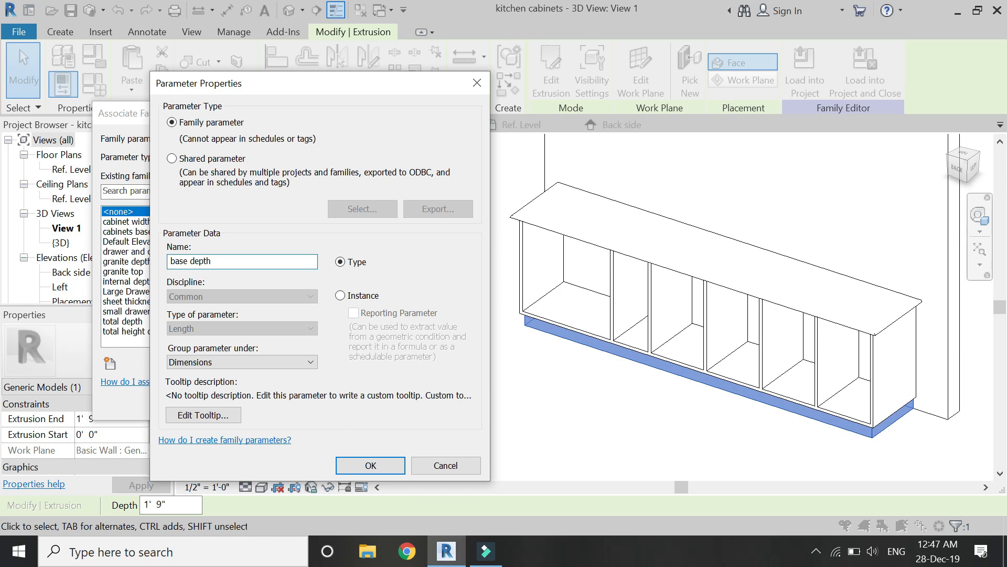
key(Return)
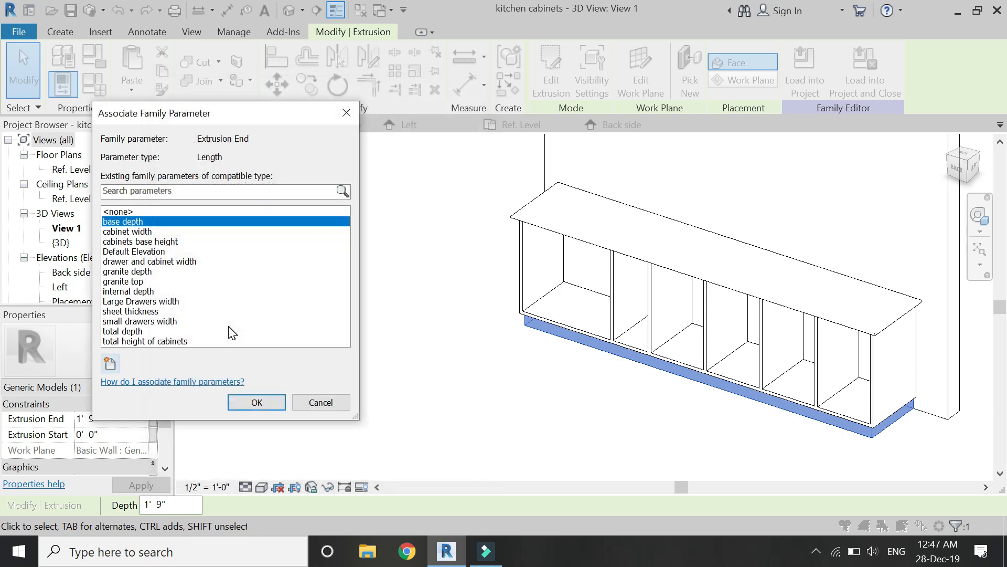
click(234, 402)
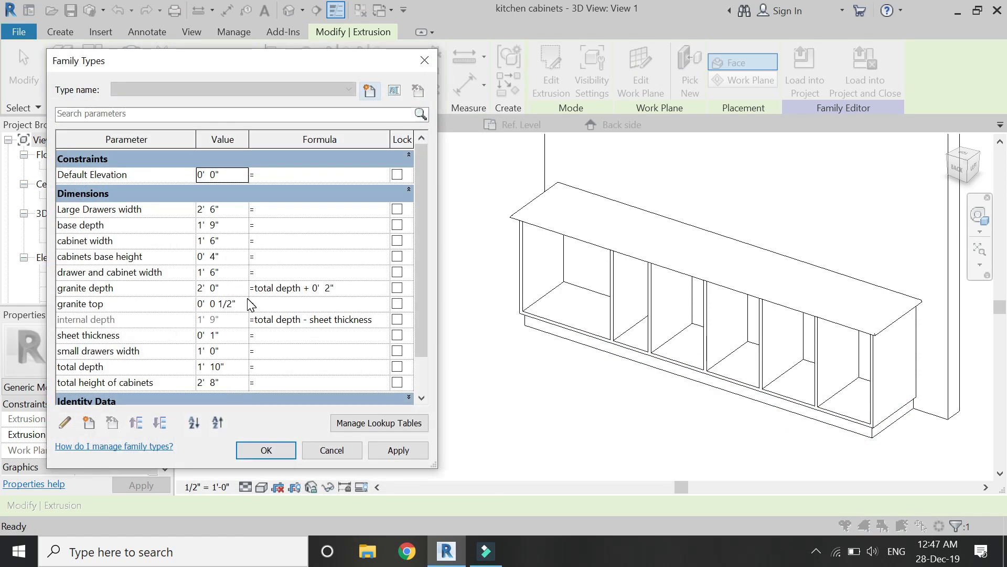
Step: Give the base depth parameter the formula "granite depth - 0' 3"" in the family types and apply it
click(262, 225)
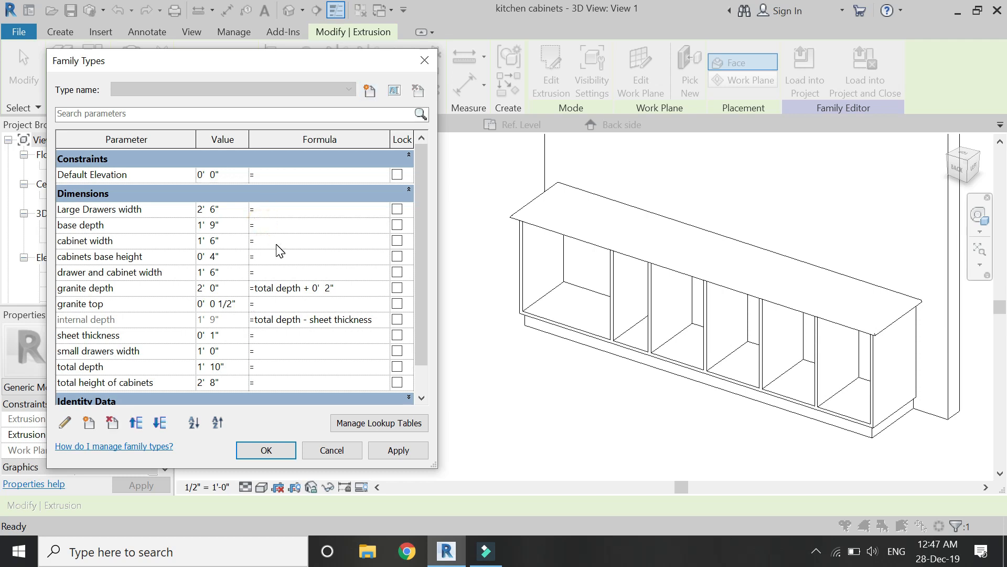
click(145, 286)
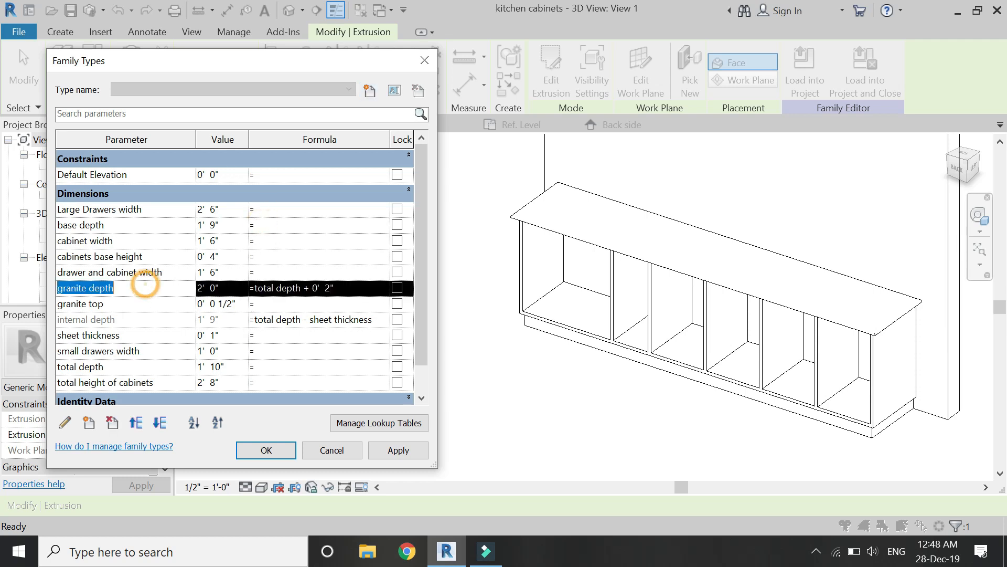
click(265, 225)
text(granite depth)
text(-3)
key(Tab)
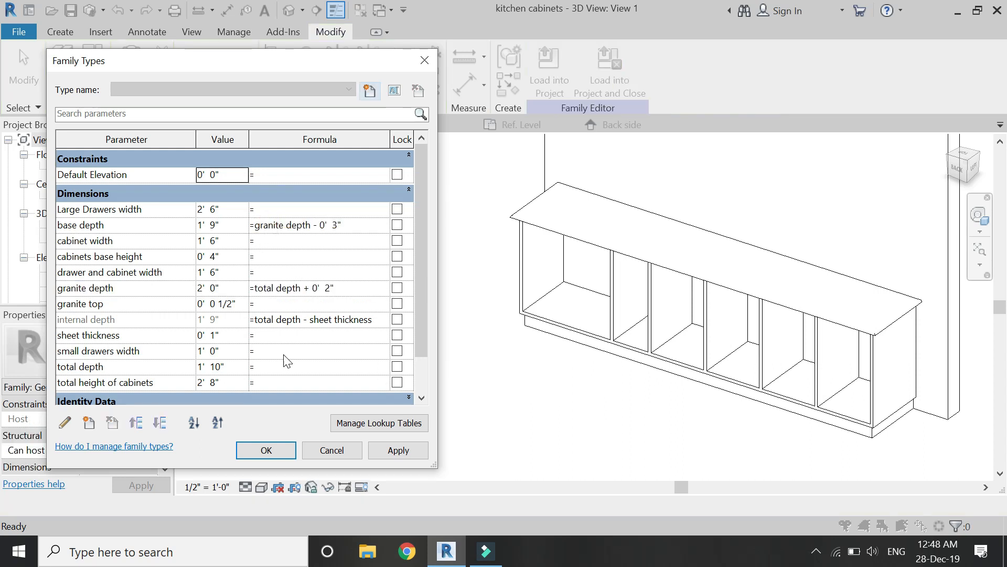
Step: Try a total depth of 3' to test the base depth formula, and discard the change
click(236, 368)
text(3)
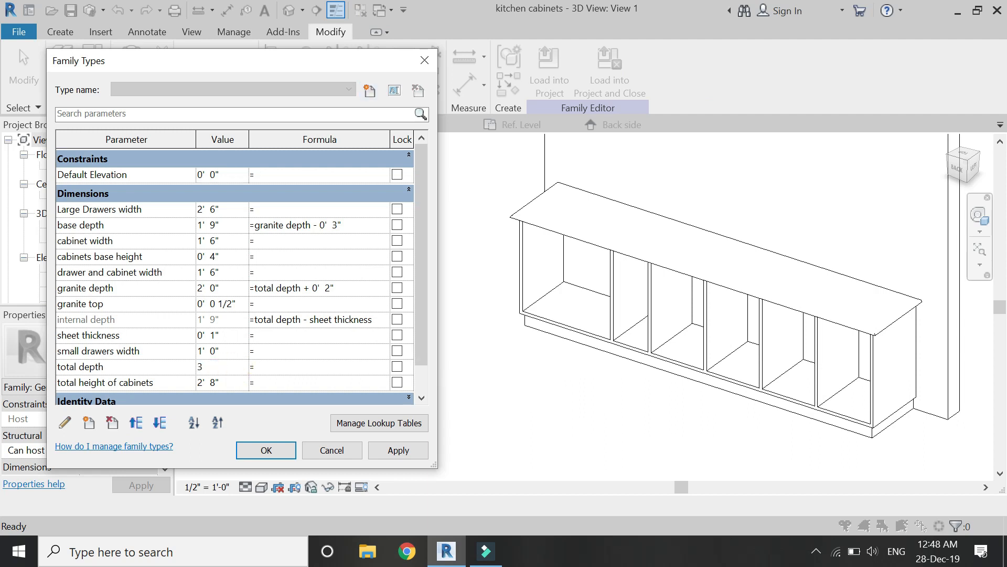
click(386, 451)
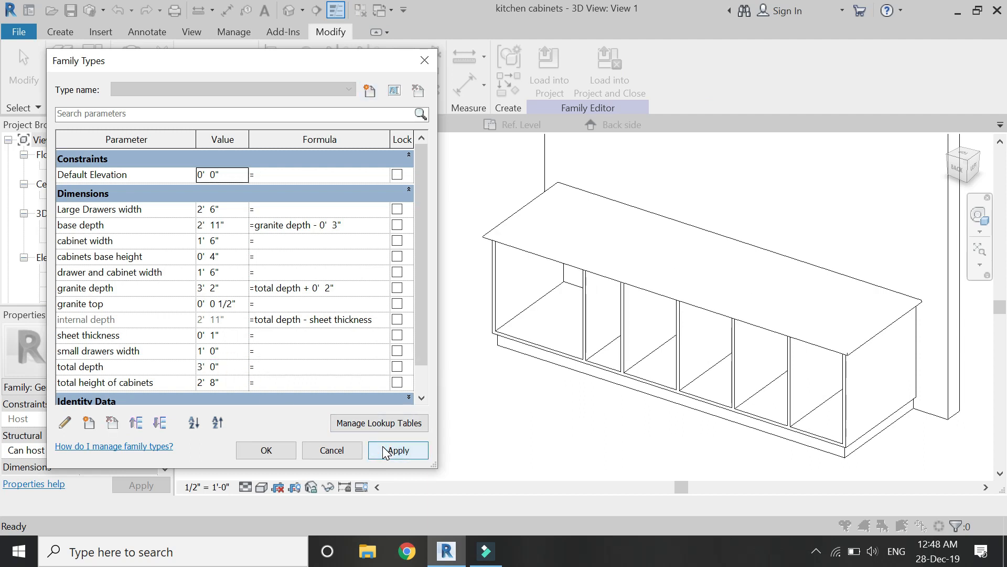
click(333, 453)
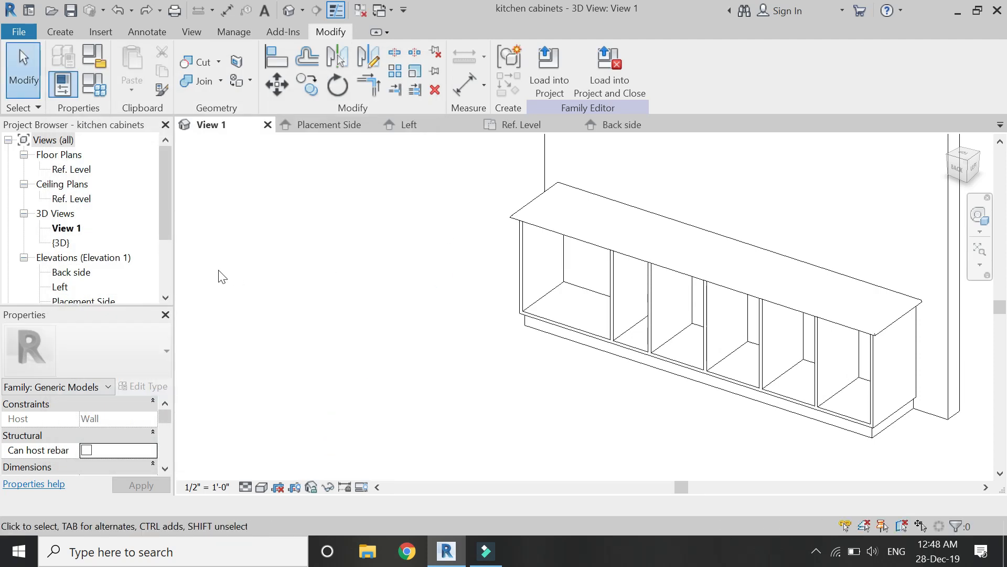
Step: Save the kitchen cabinets family
click(71, 10)
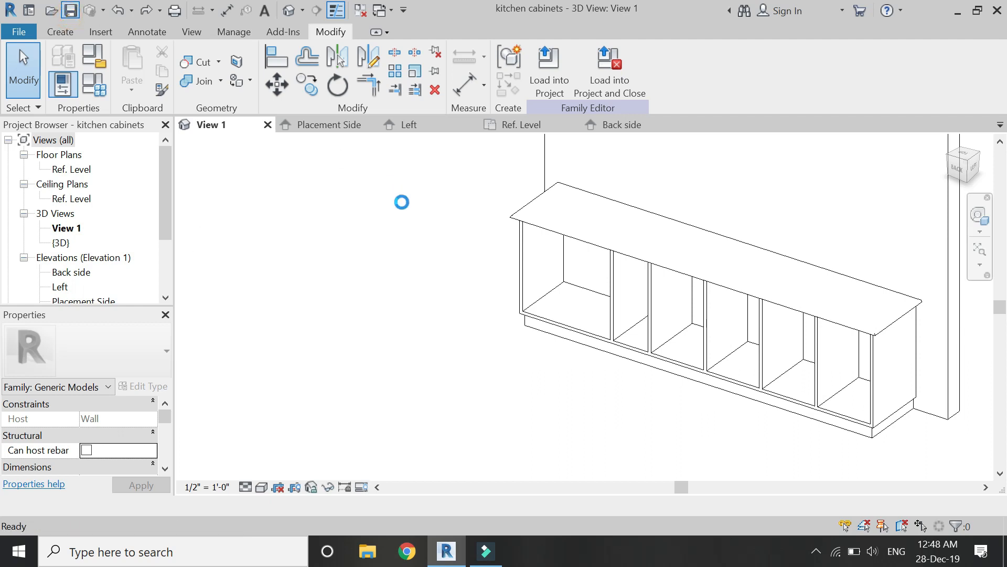